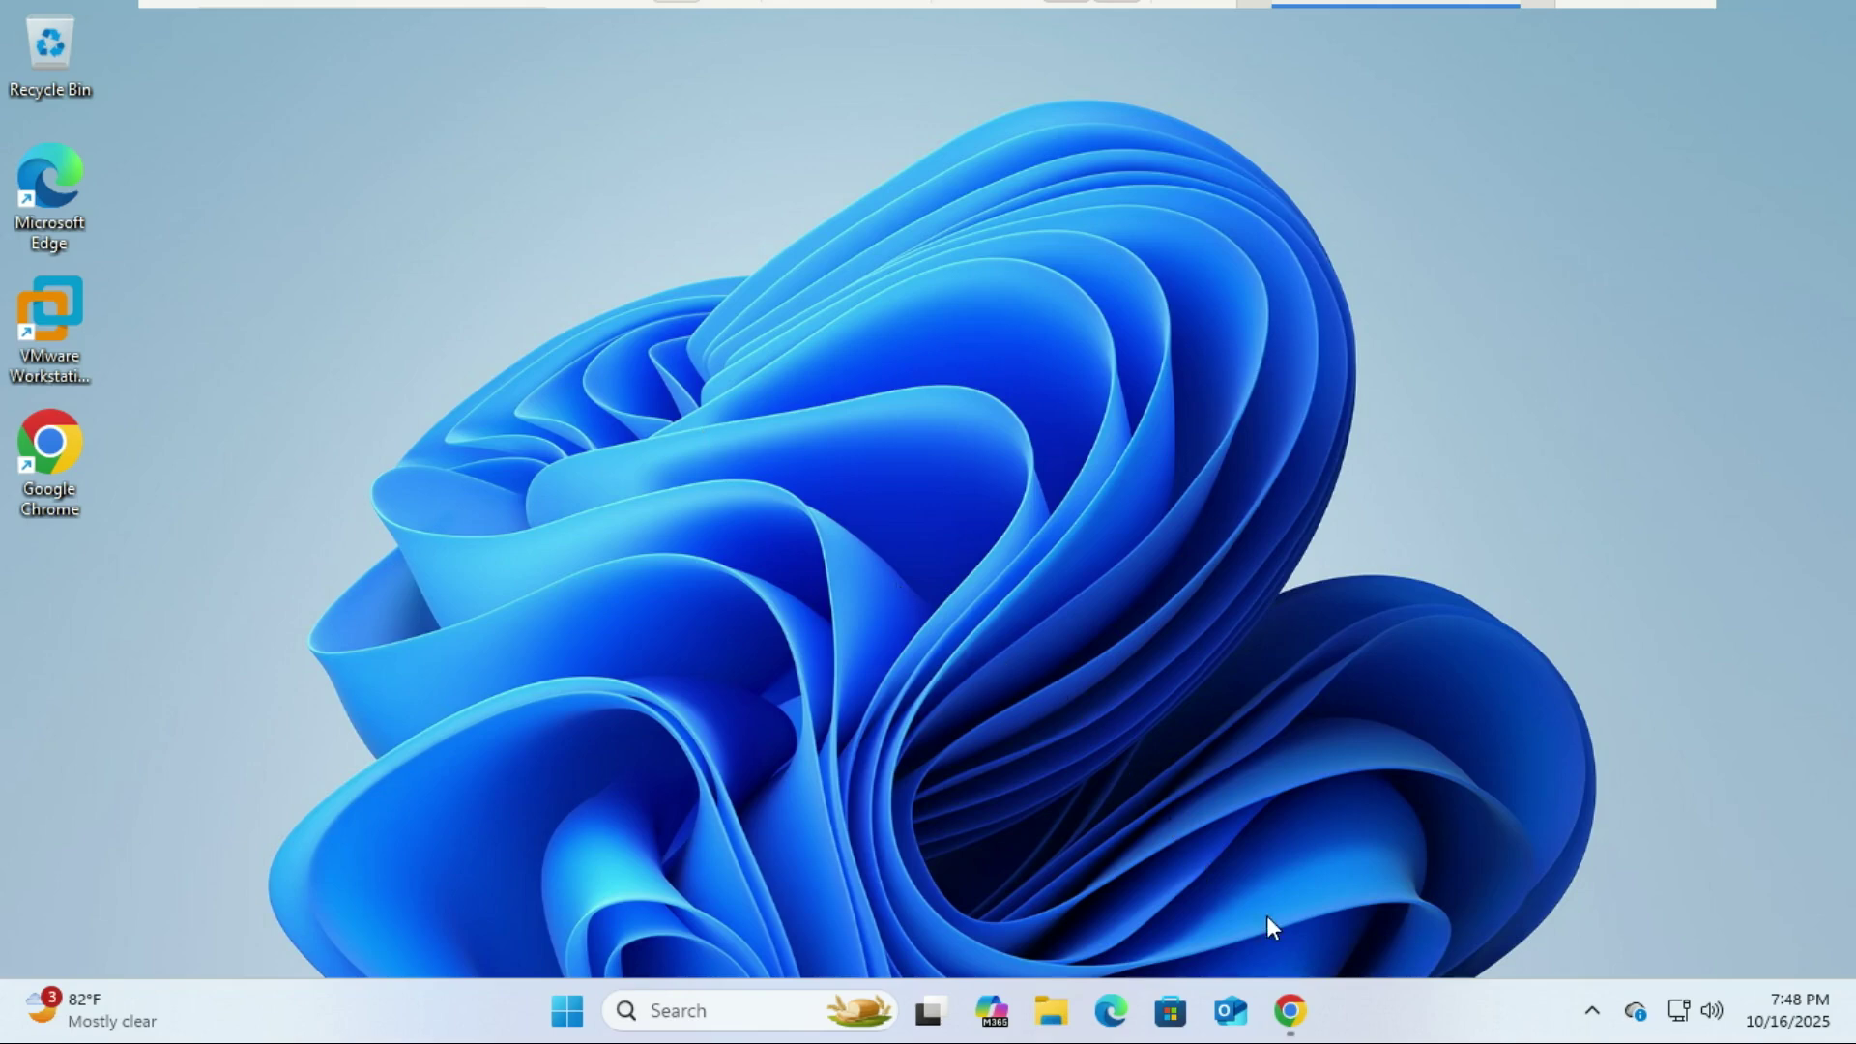
Step: Restore the Chrome window from its taskbar preview
{"action": "mouse_move", "coordinate": [1300, 1015]}
{"action": "left_click", "coordinate": [1305, 859]}
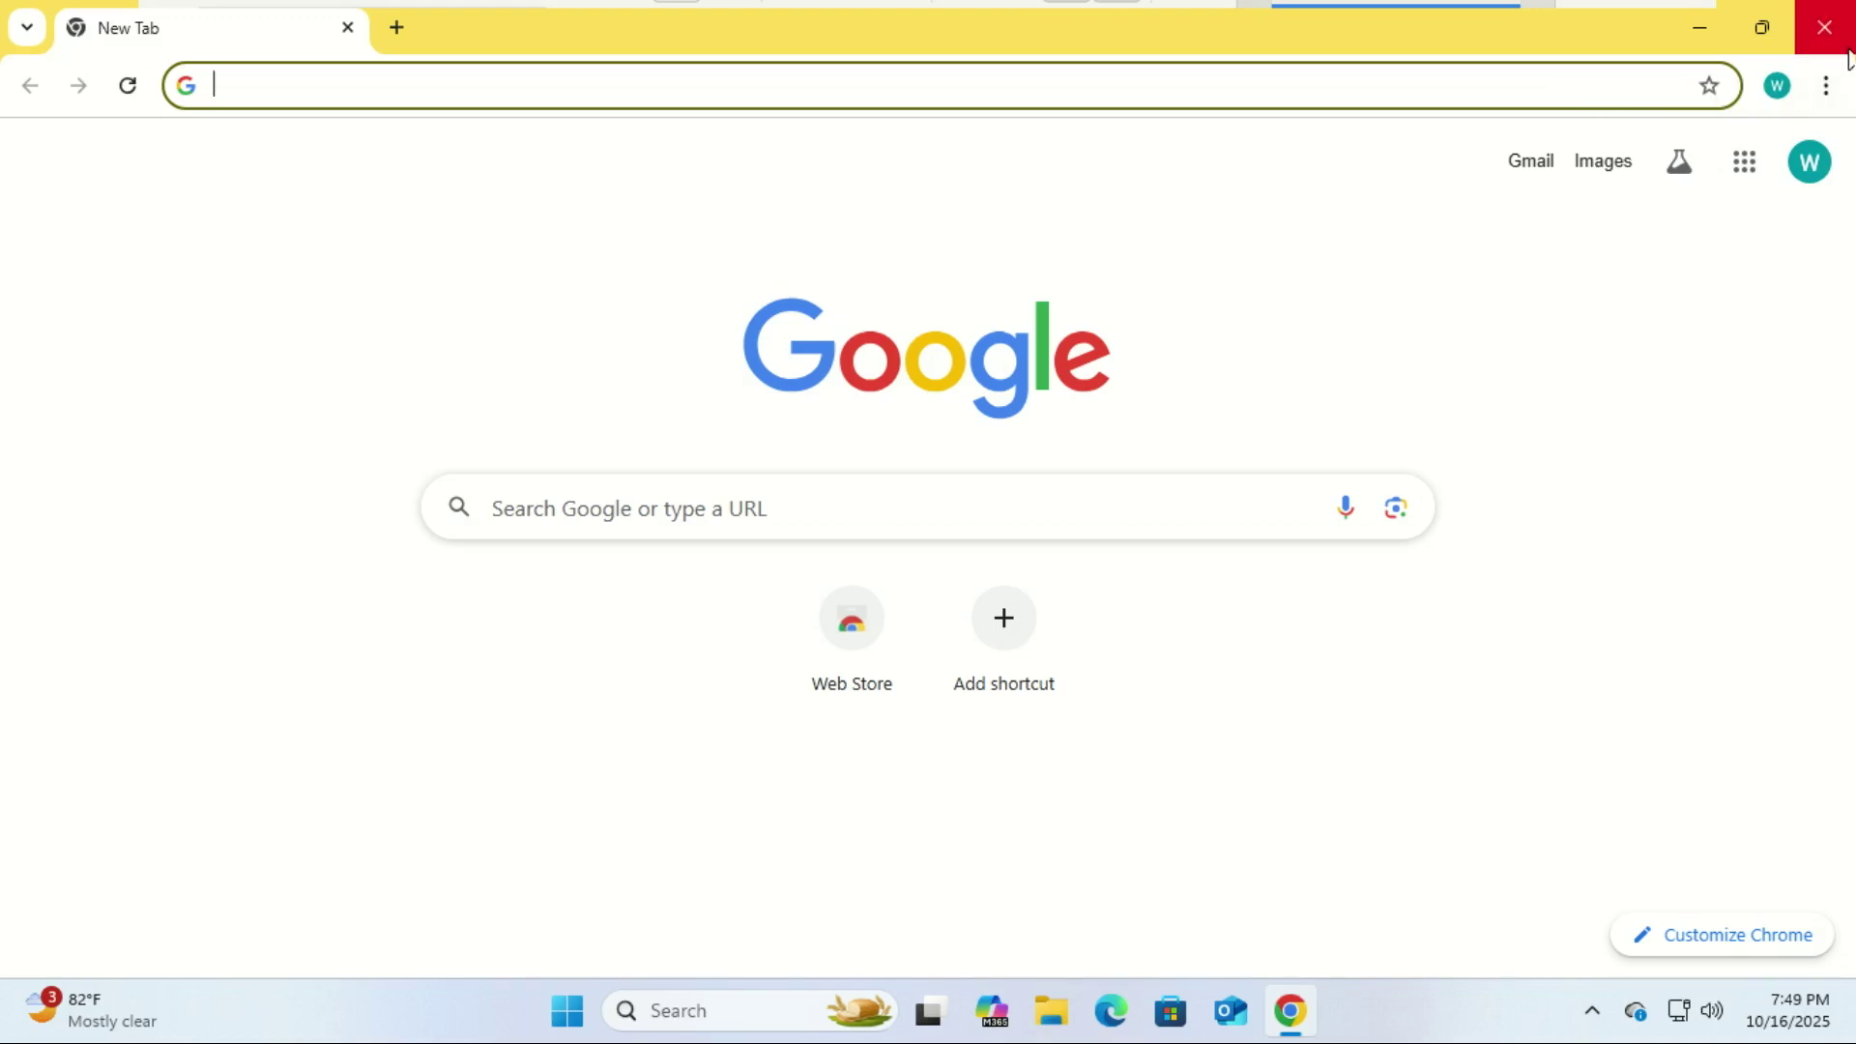
Step: Close Chrome completely and open a File Explorer window on This PC
{"action": "left_click", "coordinate": [1842, 43]}
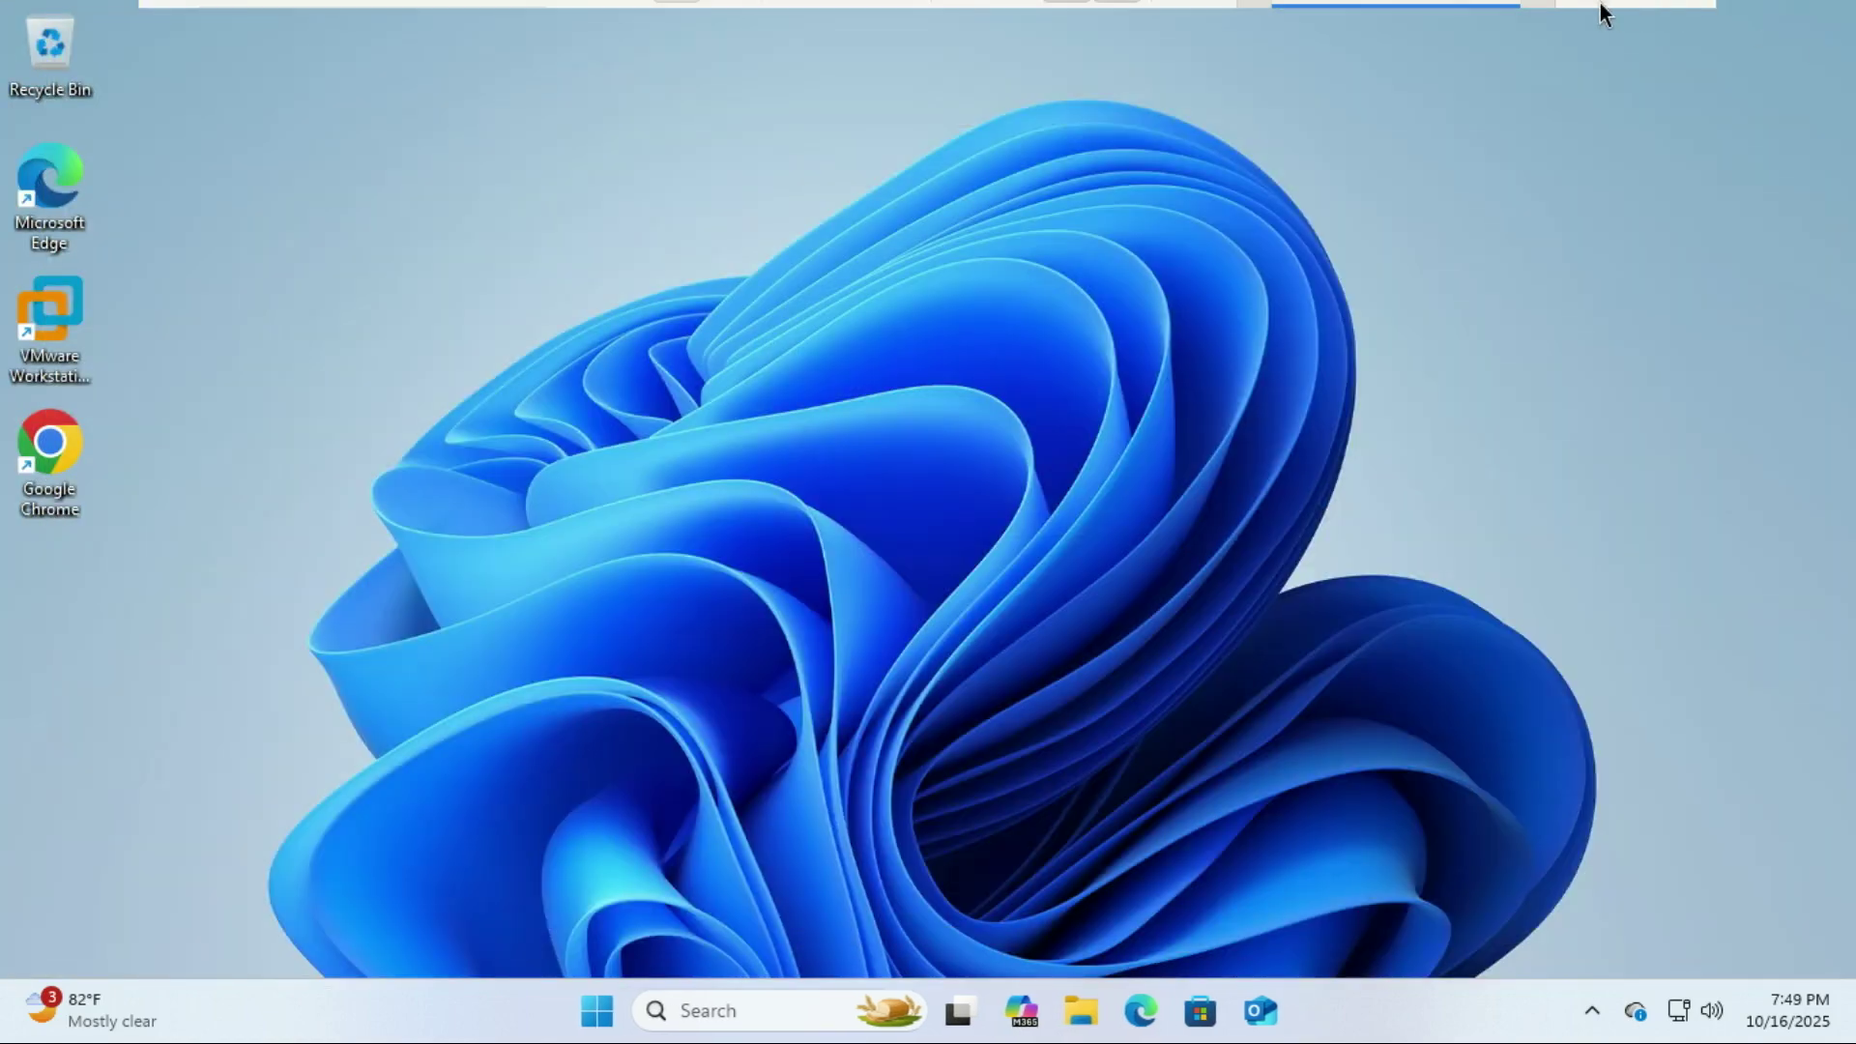
{"action": "mouse_move", "coordinate": [1600, 12]}
{"action": "left_click", "coordinate": [1093, 1025]}
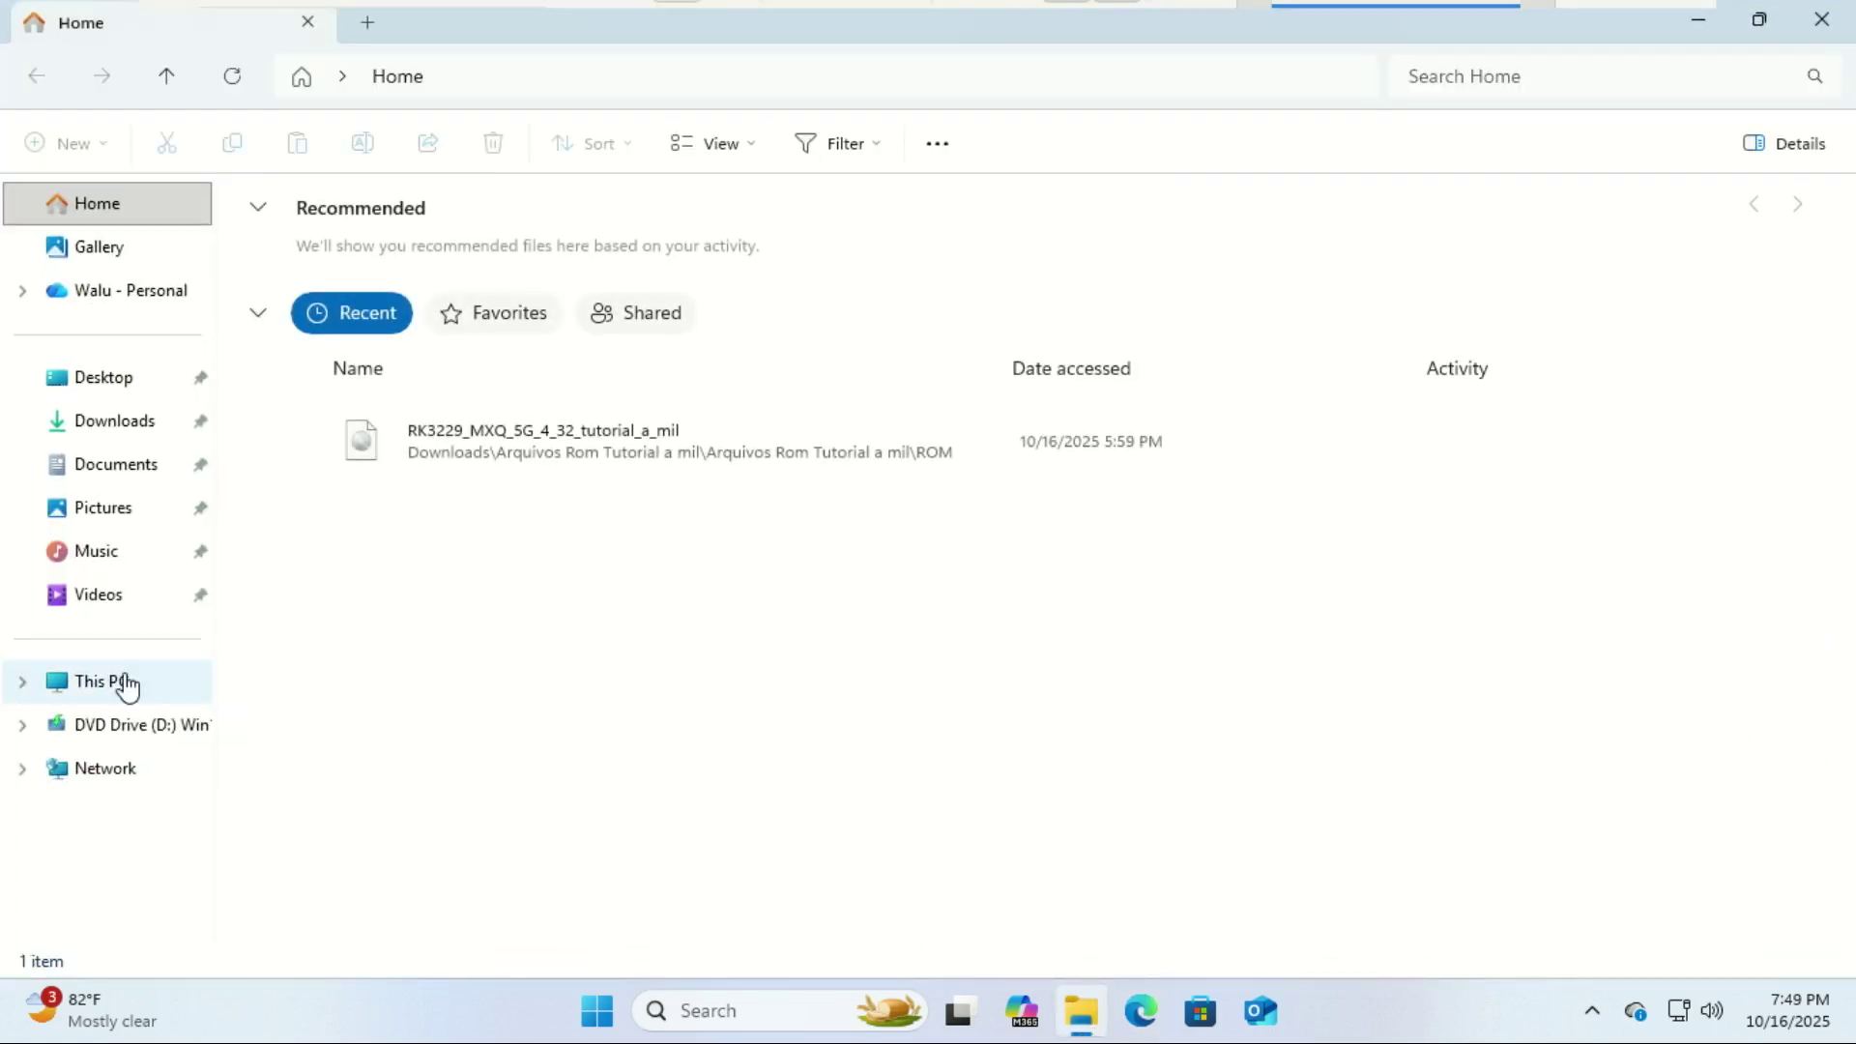
{"action": "left_click", "coordinate": [127, 684]}
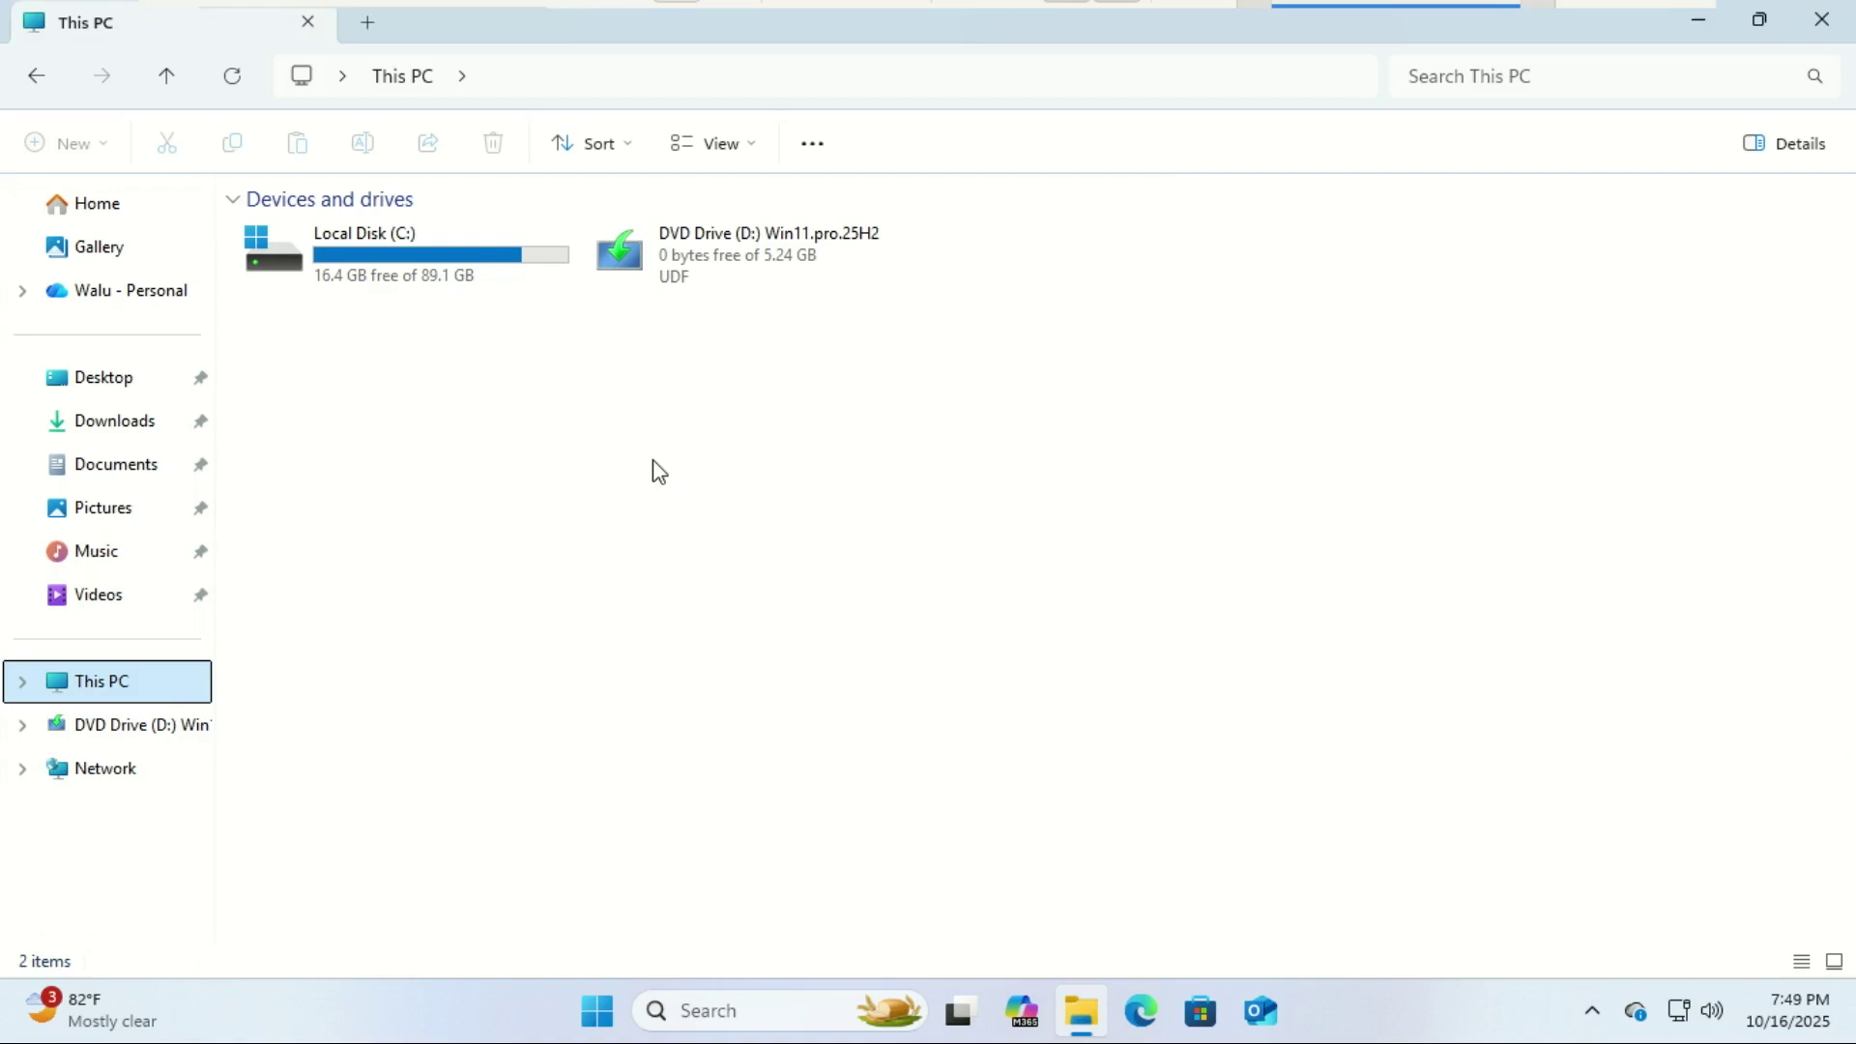
Step: Navigate to %LOCALAPPDATA%\Google\Chrome by pasting the path into the address bar
{"action": "left_click", "coordinate": [495, 77]}
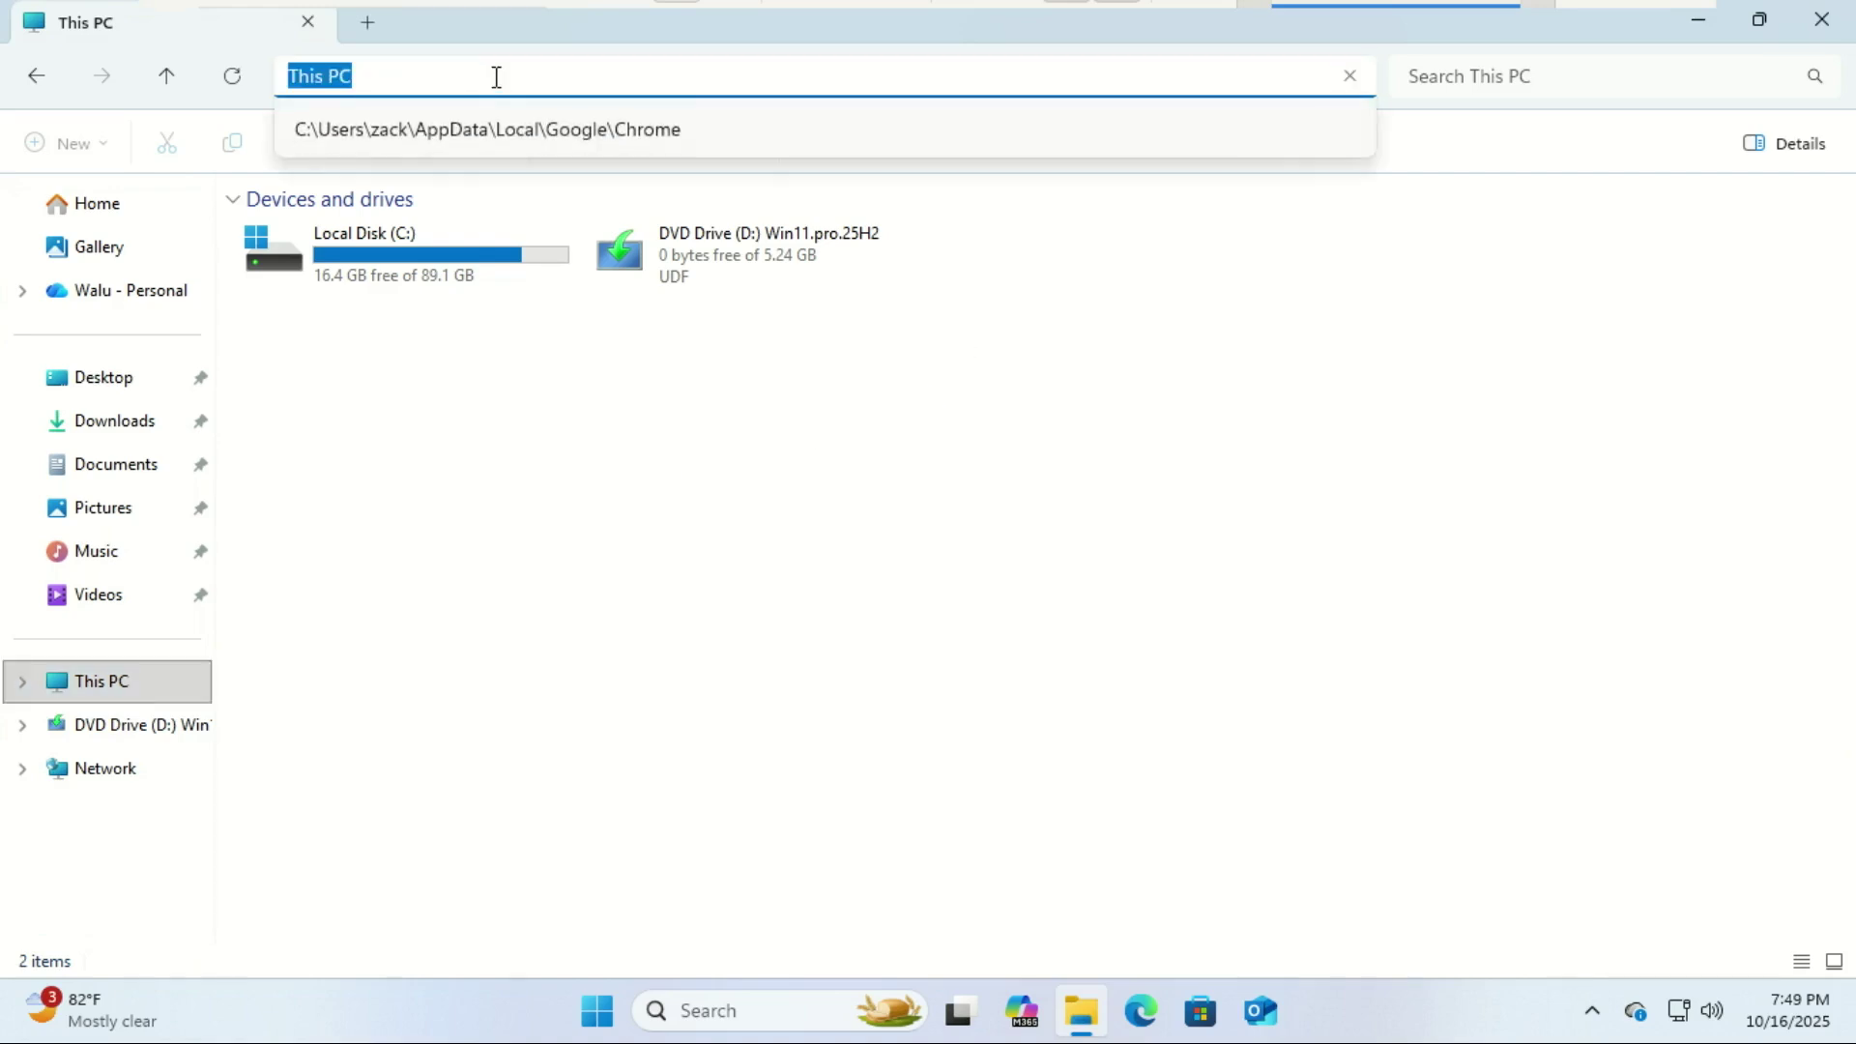
{"action": "key", "text": "BackSpace"}
{"action": "type", "text": "%LOCALAPPDATA%\\Google\\Chrome"}
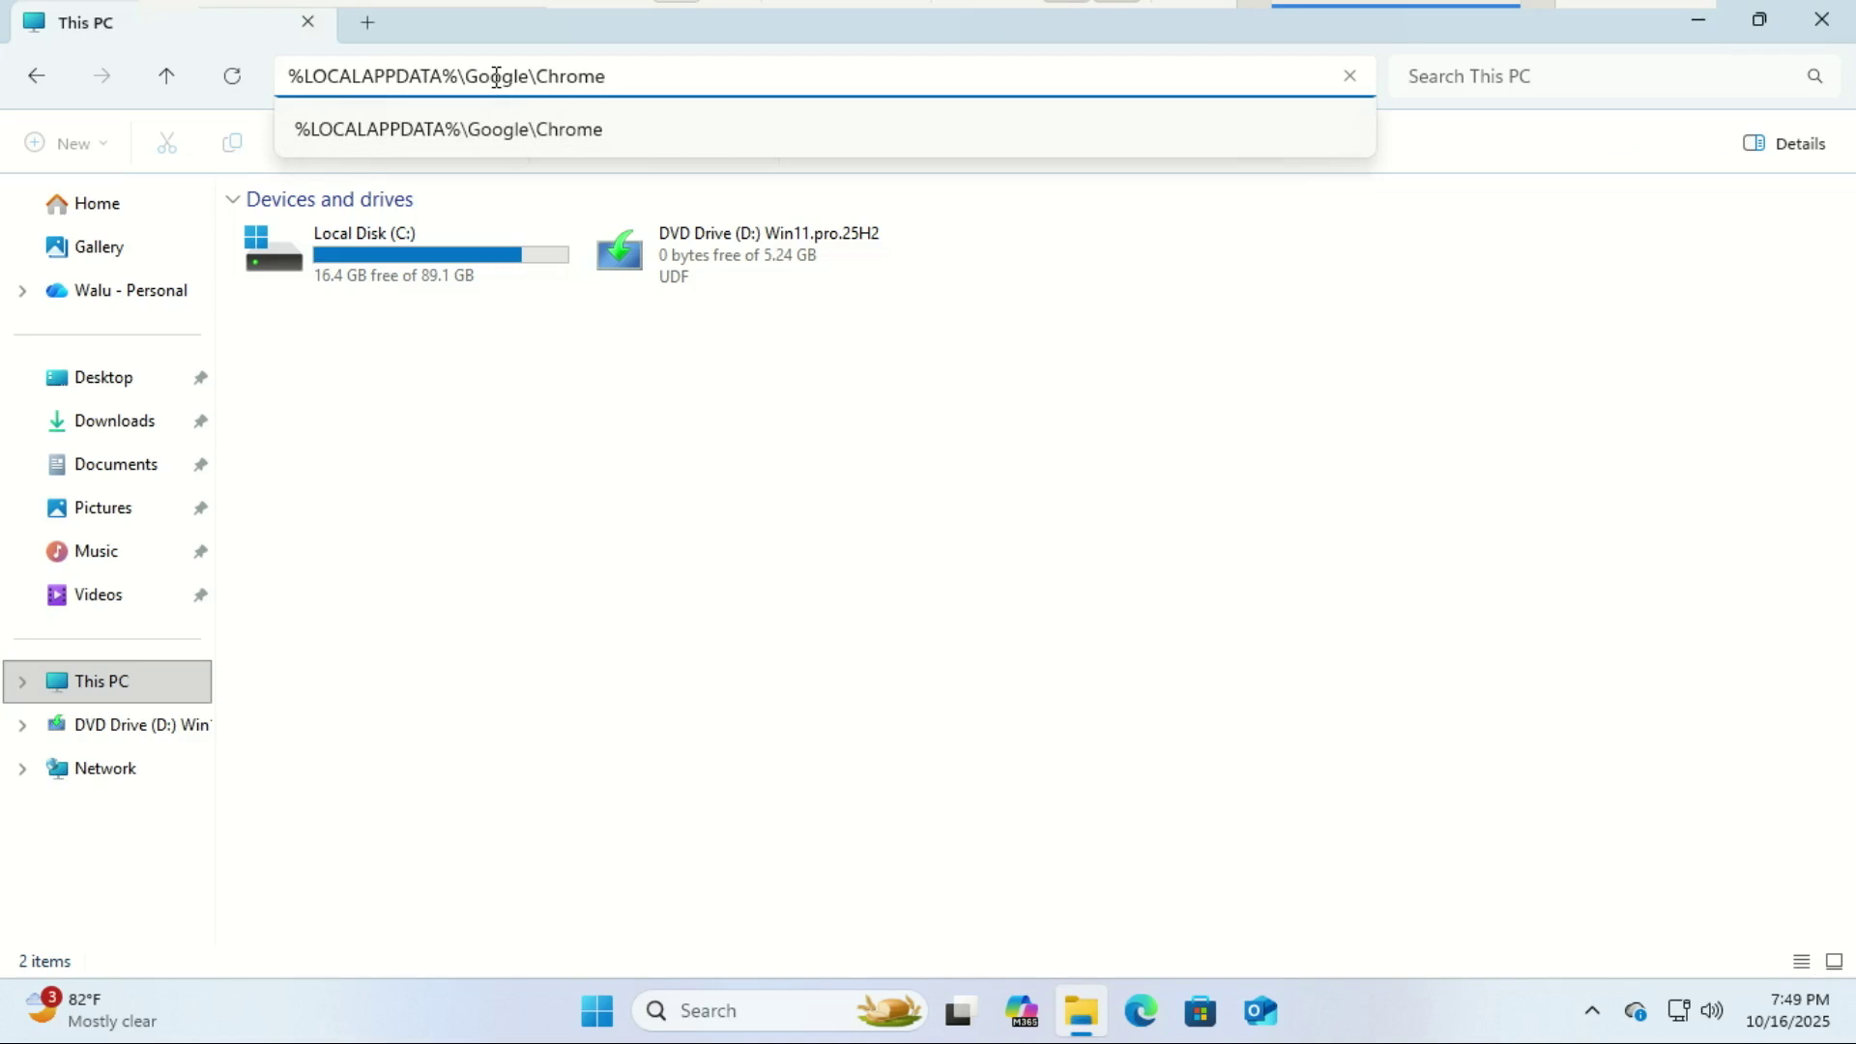
{"action": "key", "text": "Return"}
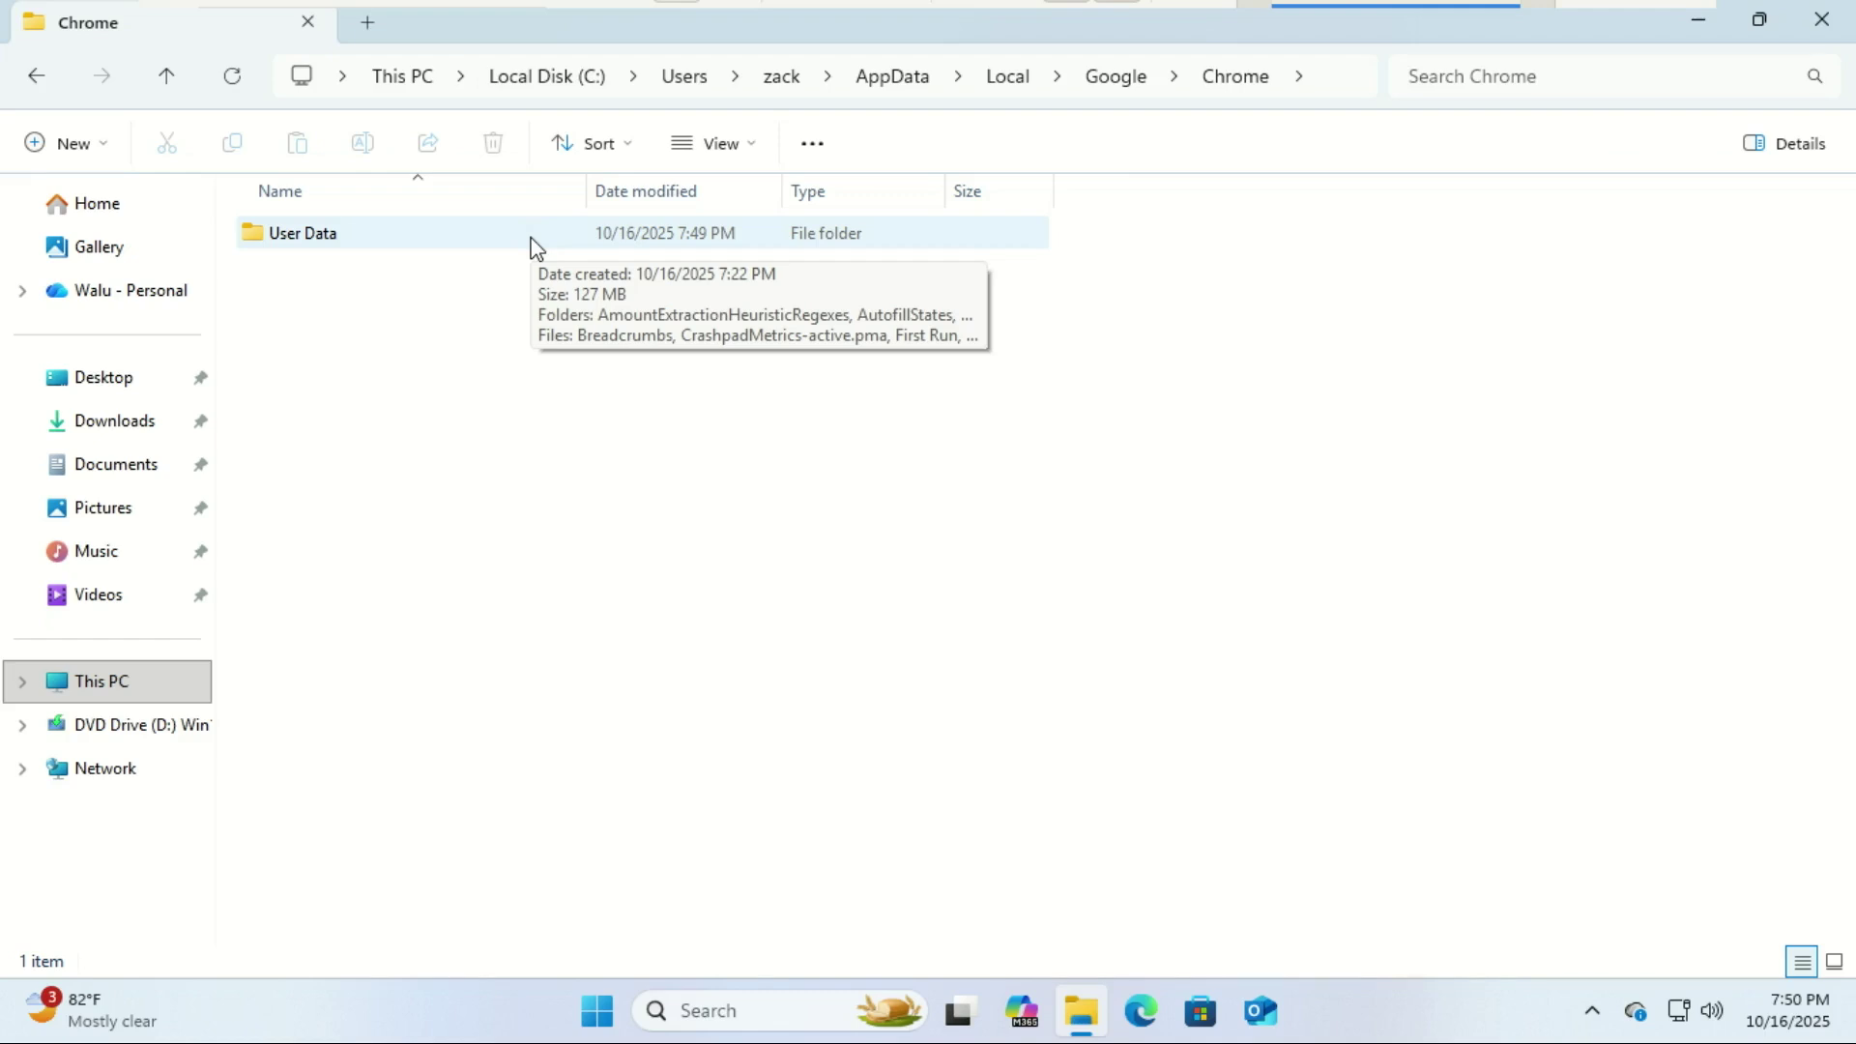
Step: Copy the User Data folder and paste it onto the F: USB drive
{"action": "left_click", "coordinate": [1798, 816]}
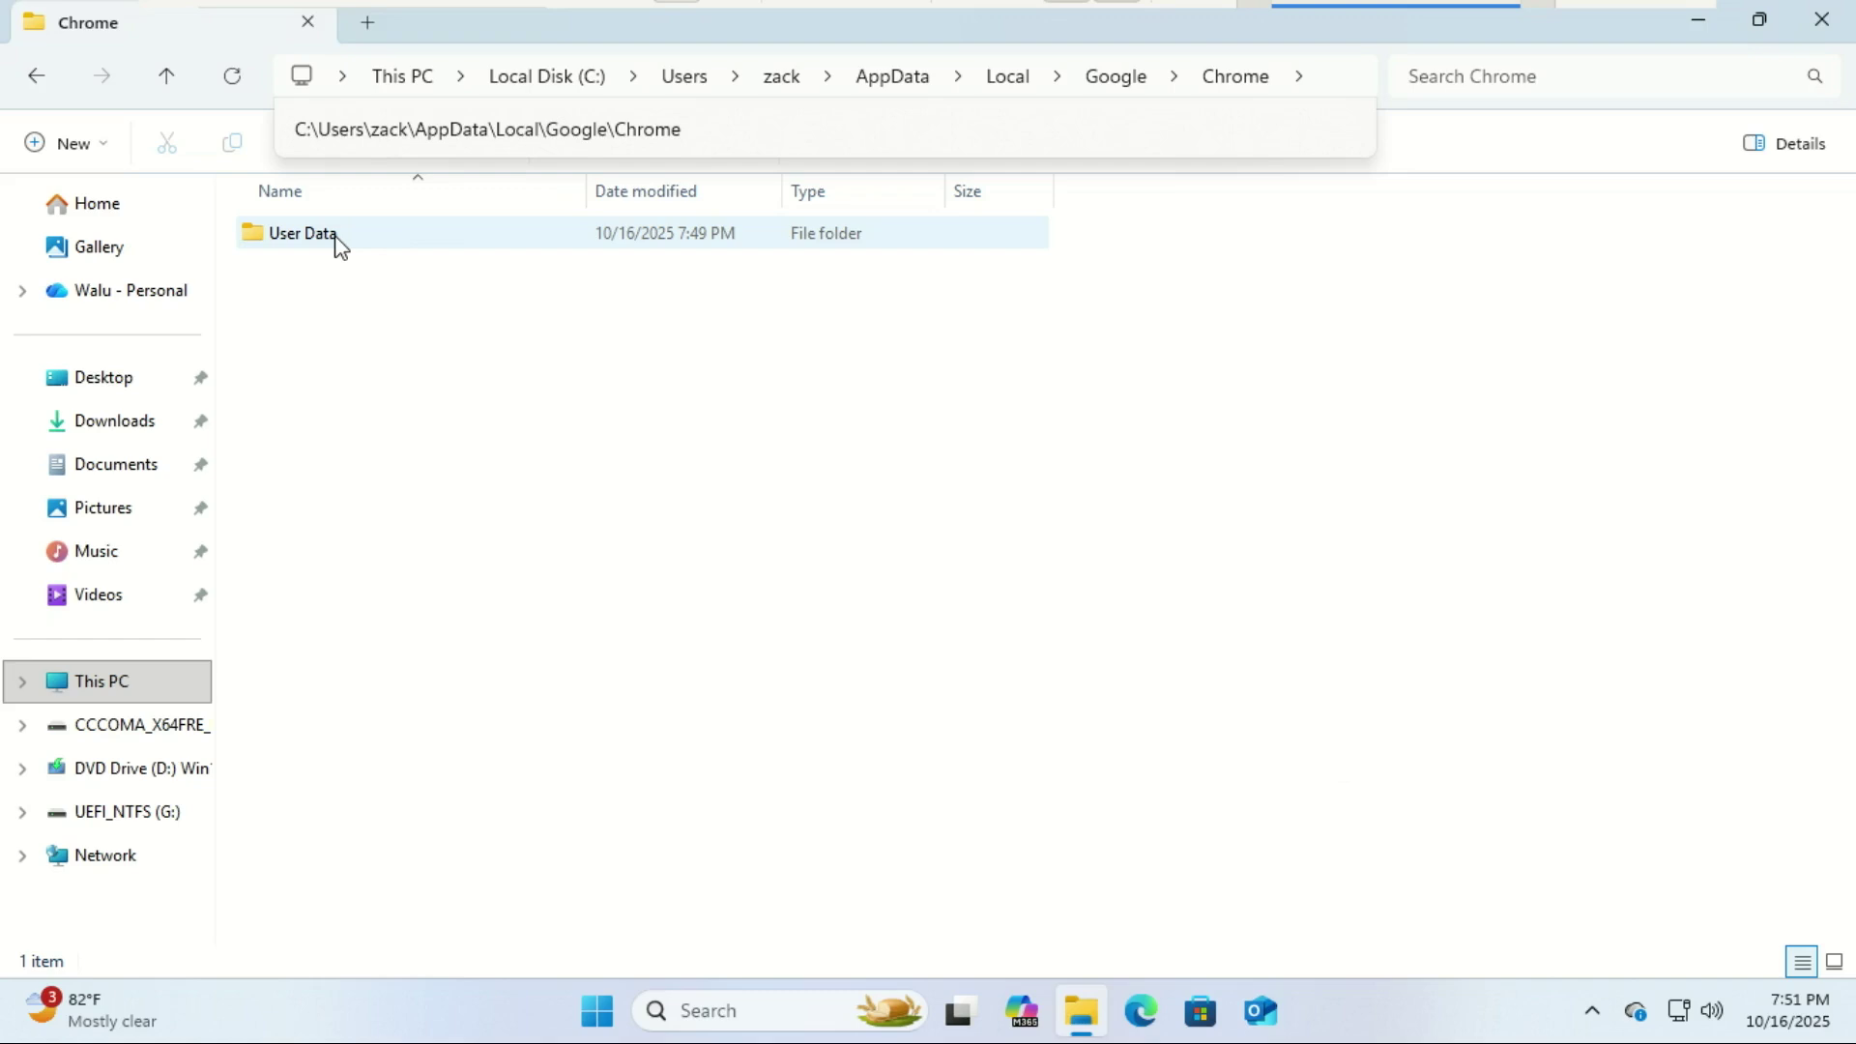
{"action": "right_click", "coordinate": [339, 245]}
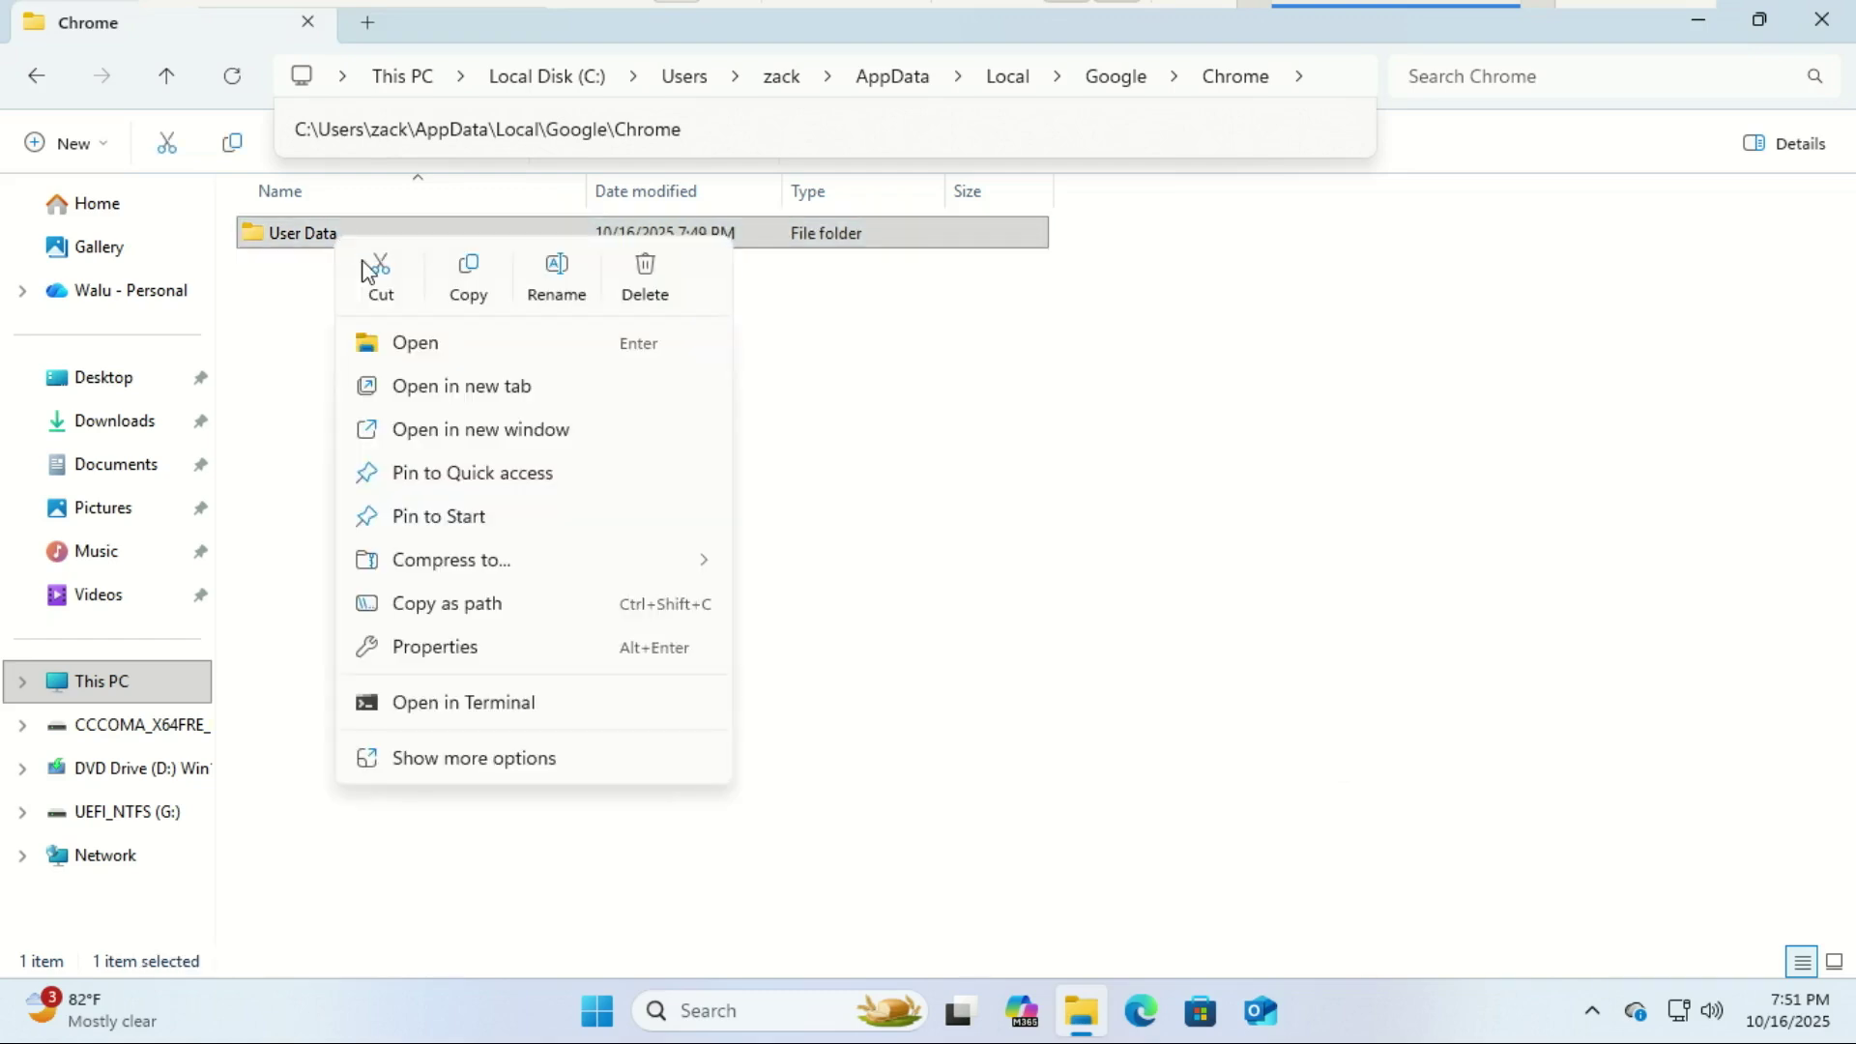
{"action": "left_click", "coordinate": [464, 298]}
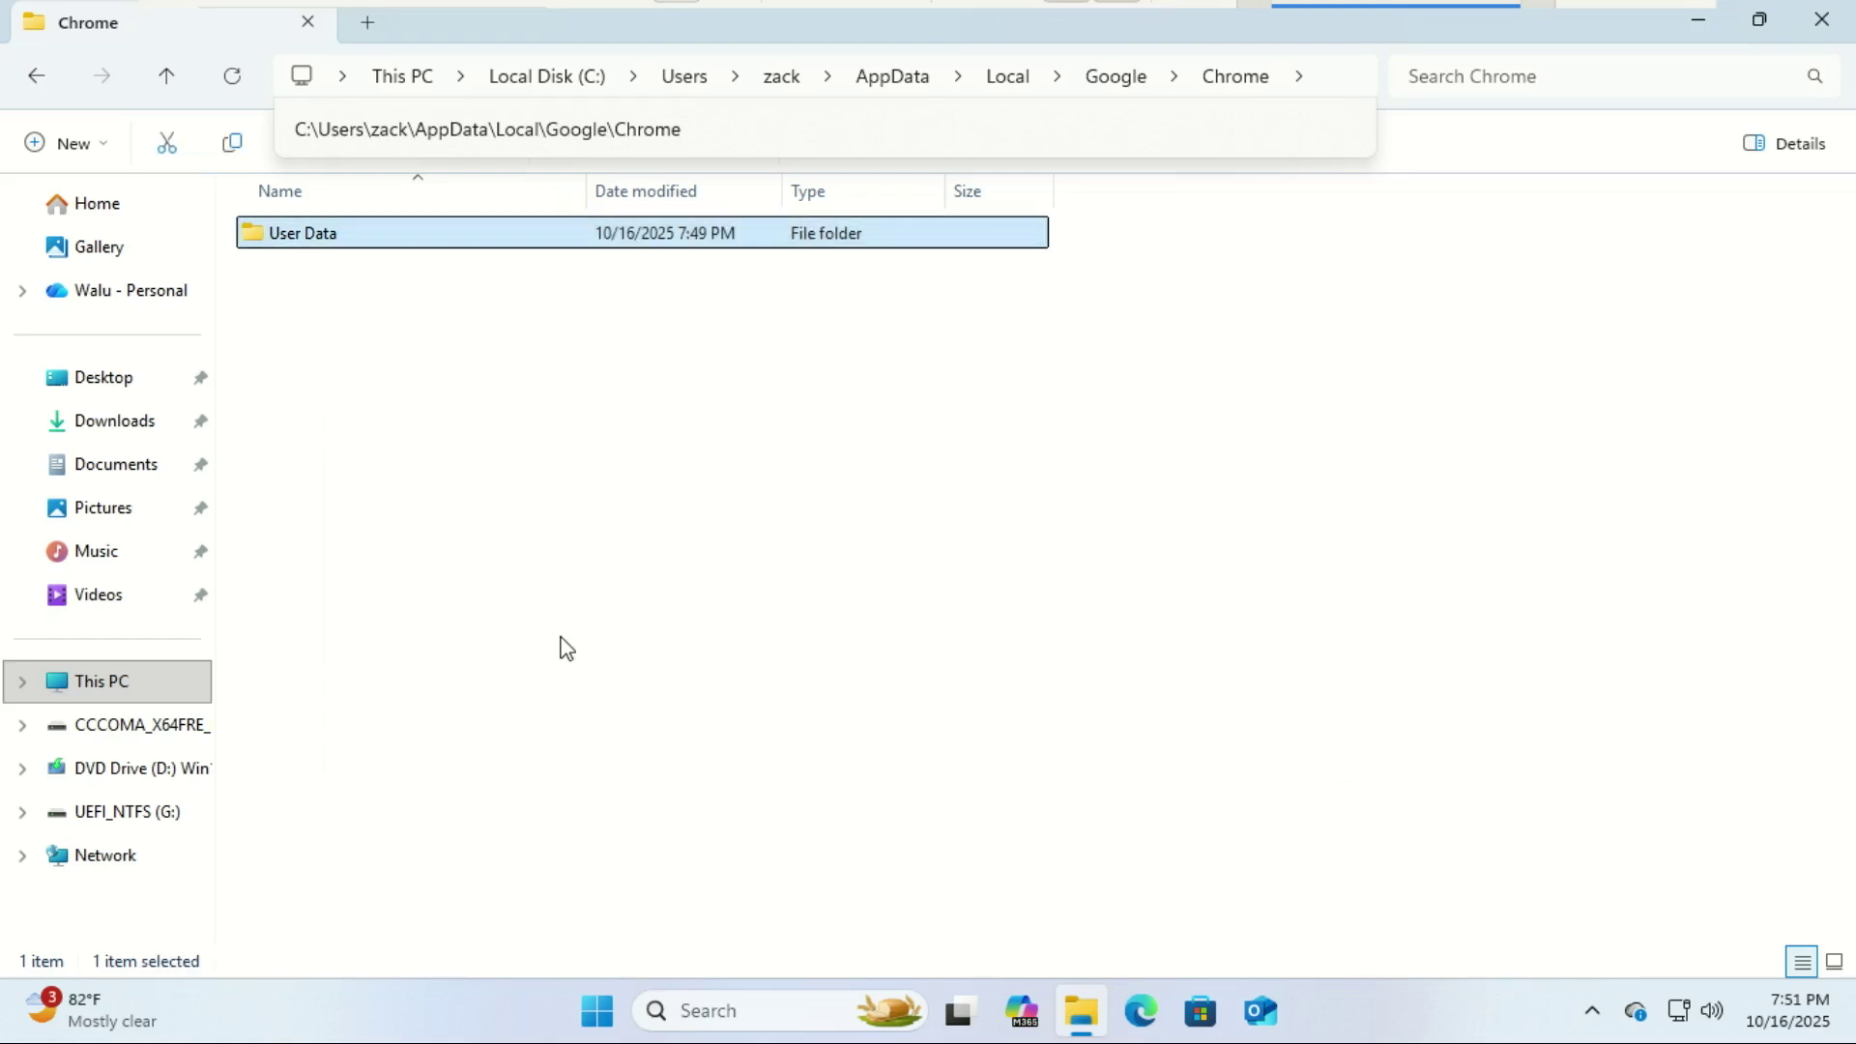
{"action": "left_click", "coordinate": [147, 737]}
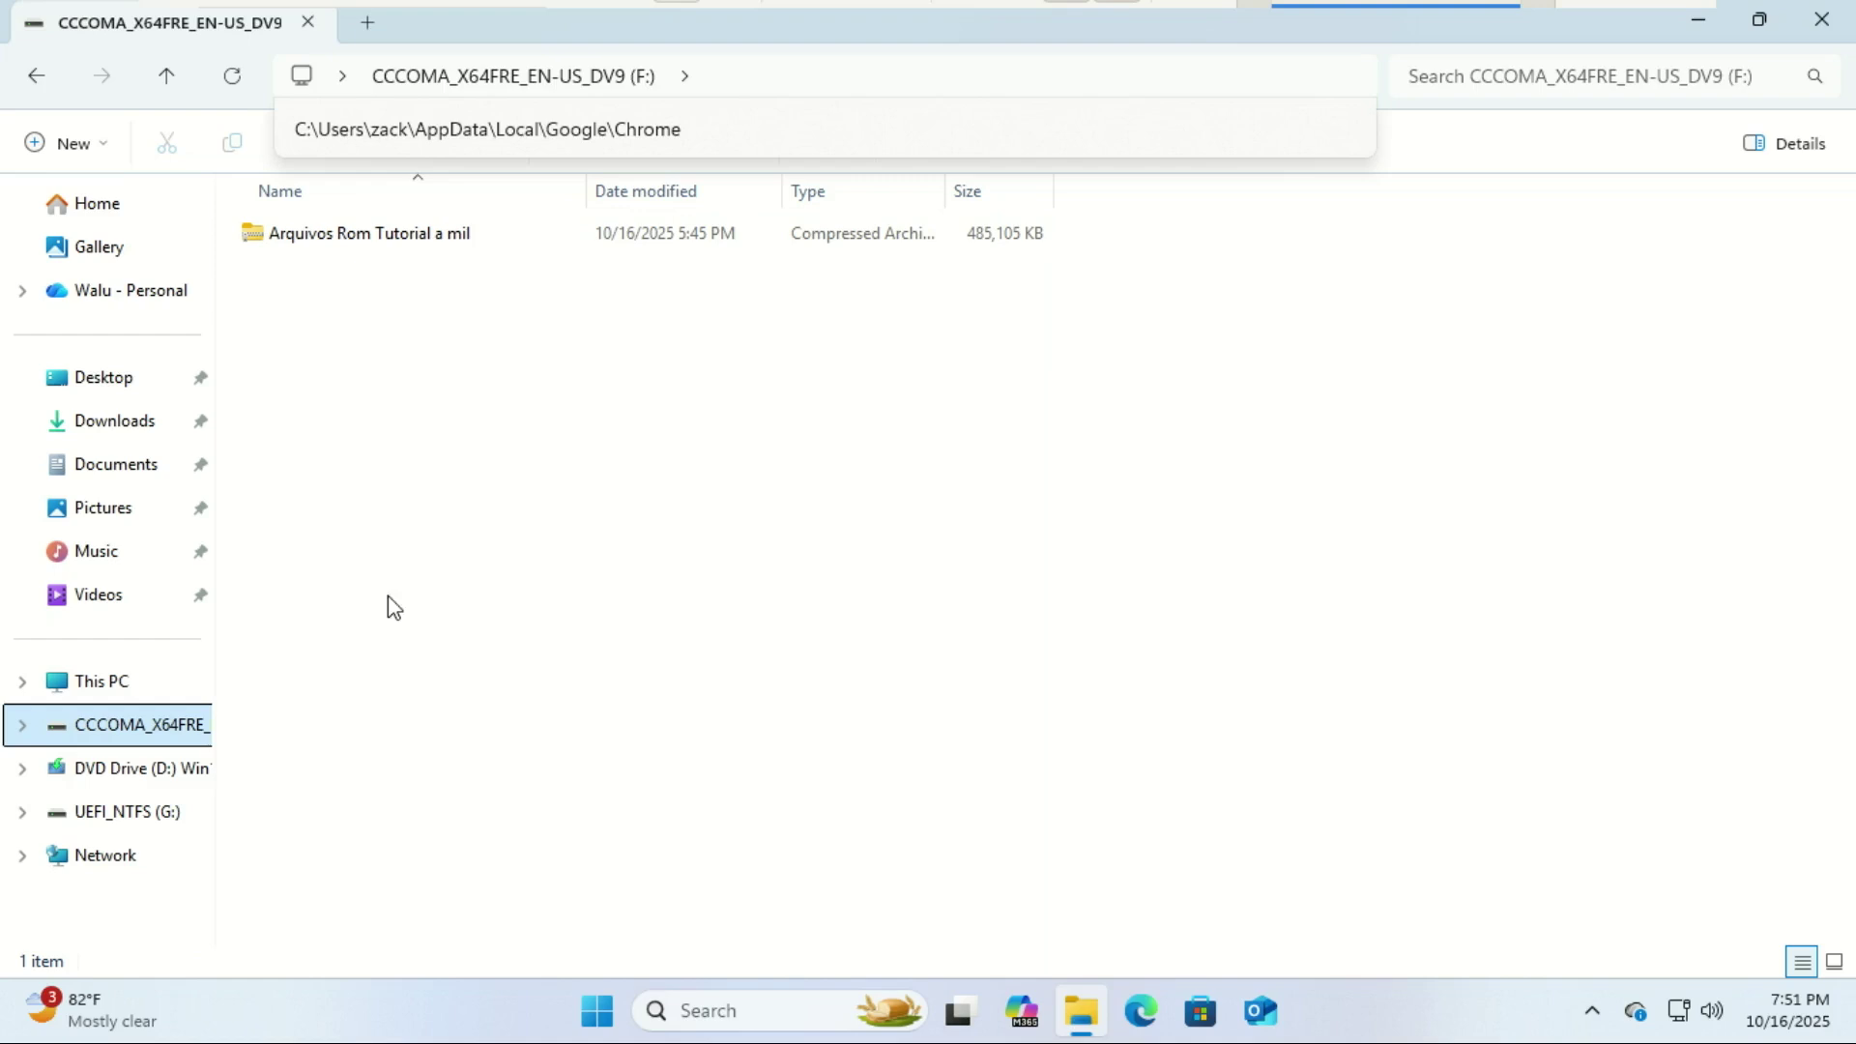
{"action": "right_click", "coordinate": [354, 363]}
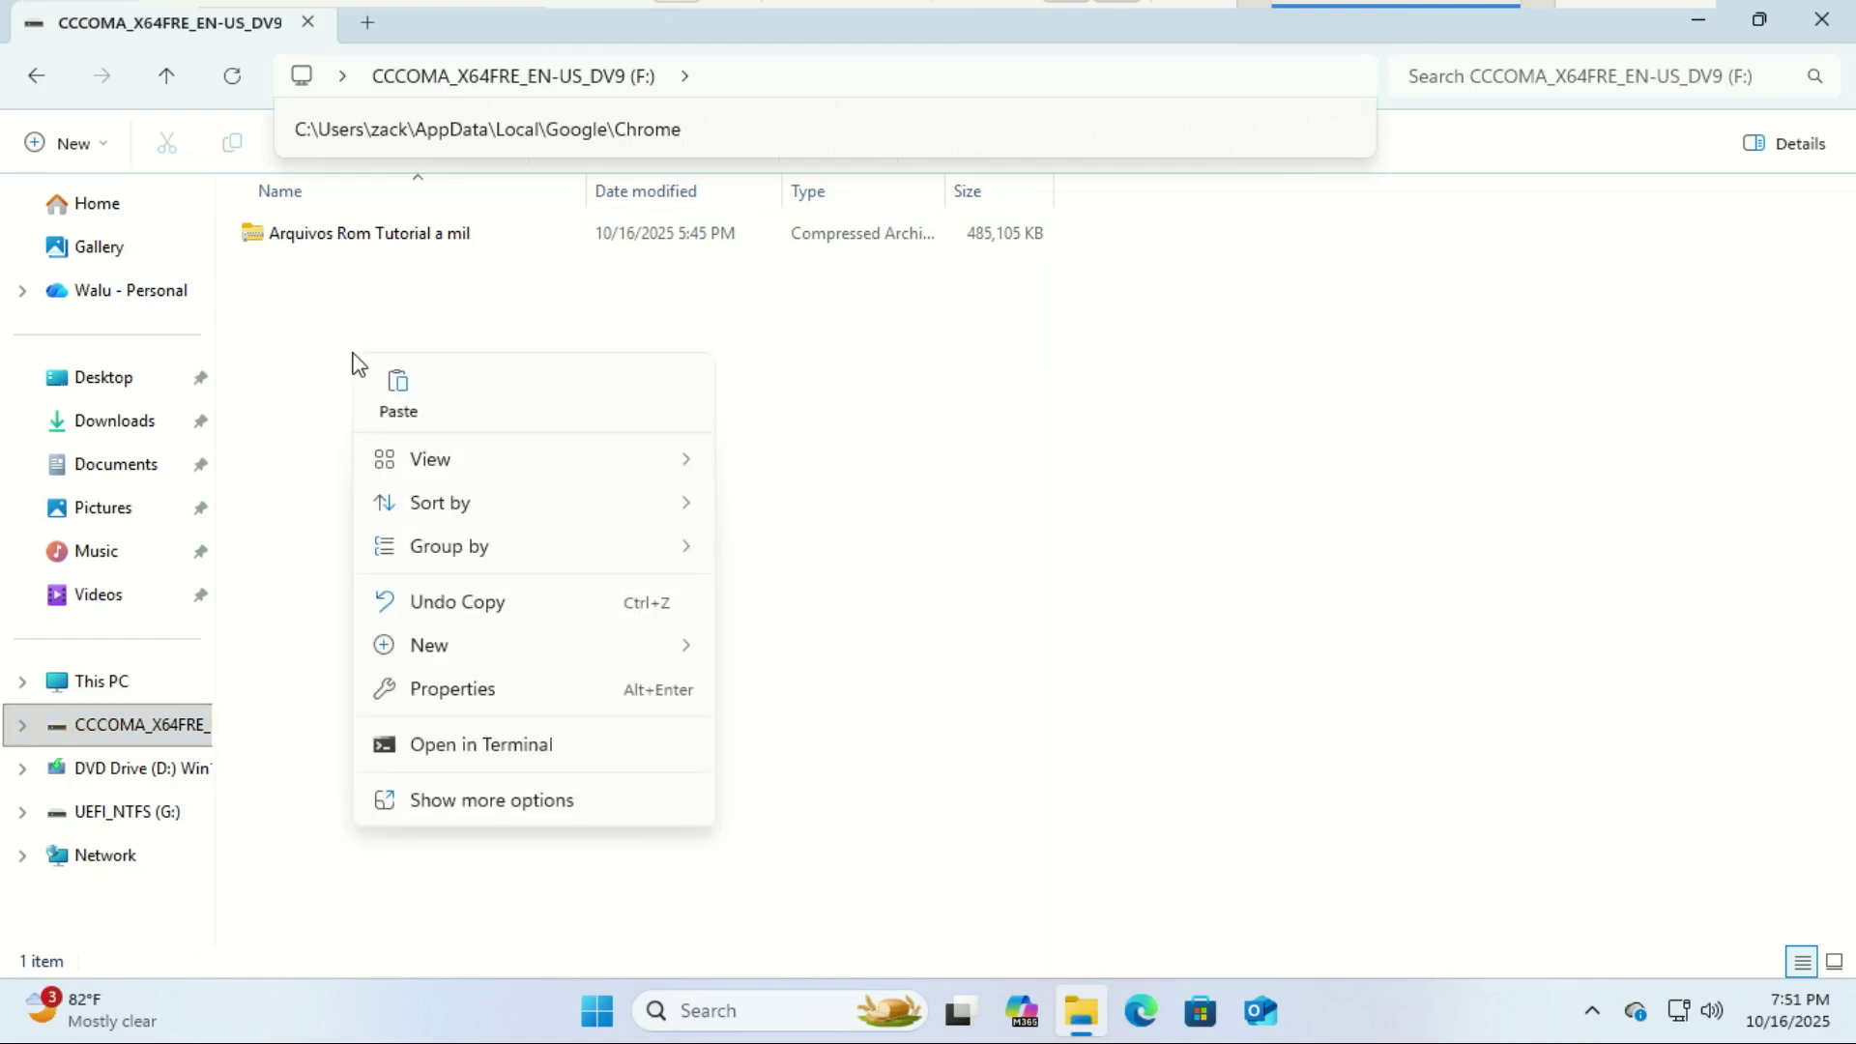
{"action": "left_click", "coordinate": [400, 389]}
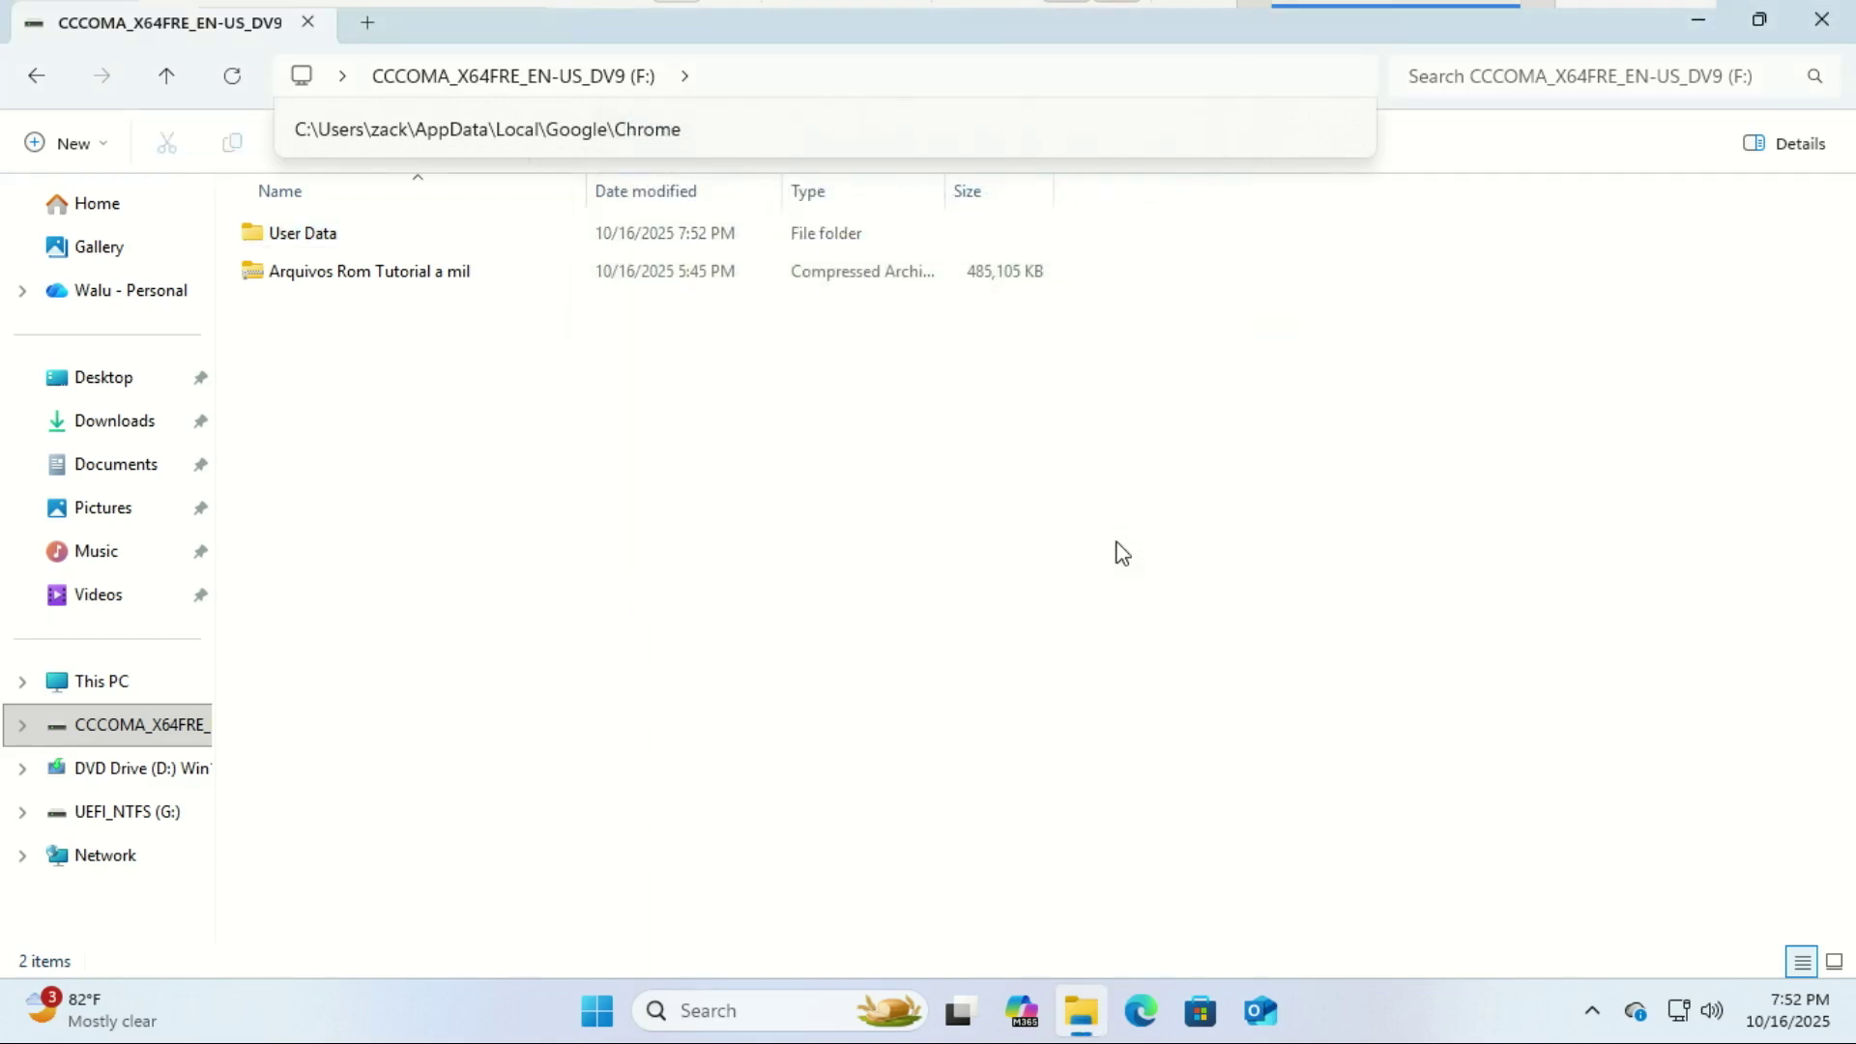
Step: Find Run through Windows search and launch regedit from it
{"action": "left_click", "coordinate": [758, 1011]}
{"action": "type", "text": "r"}
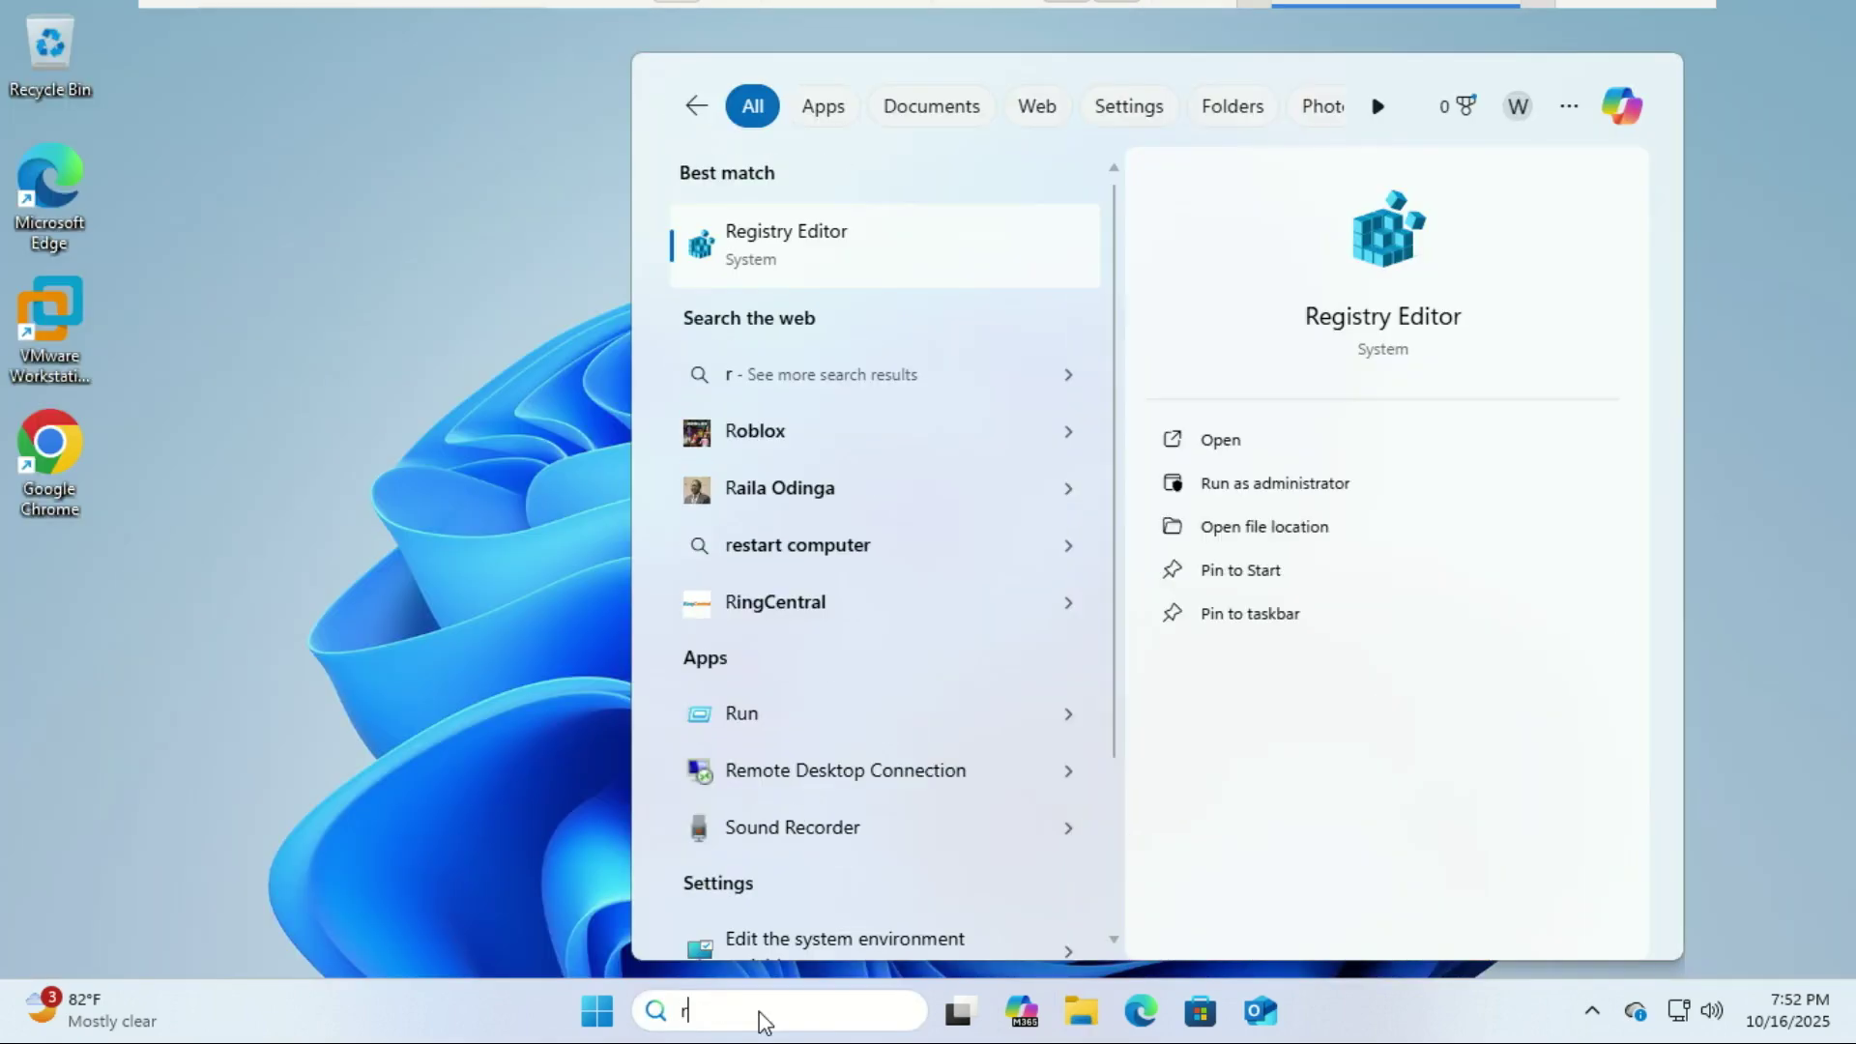
{"action": "type", "text": "e"}
{"action": "key", "text": "BackSpace"}
{"action": "key", "text": "BackSpace"}
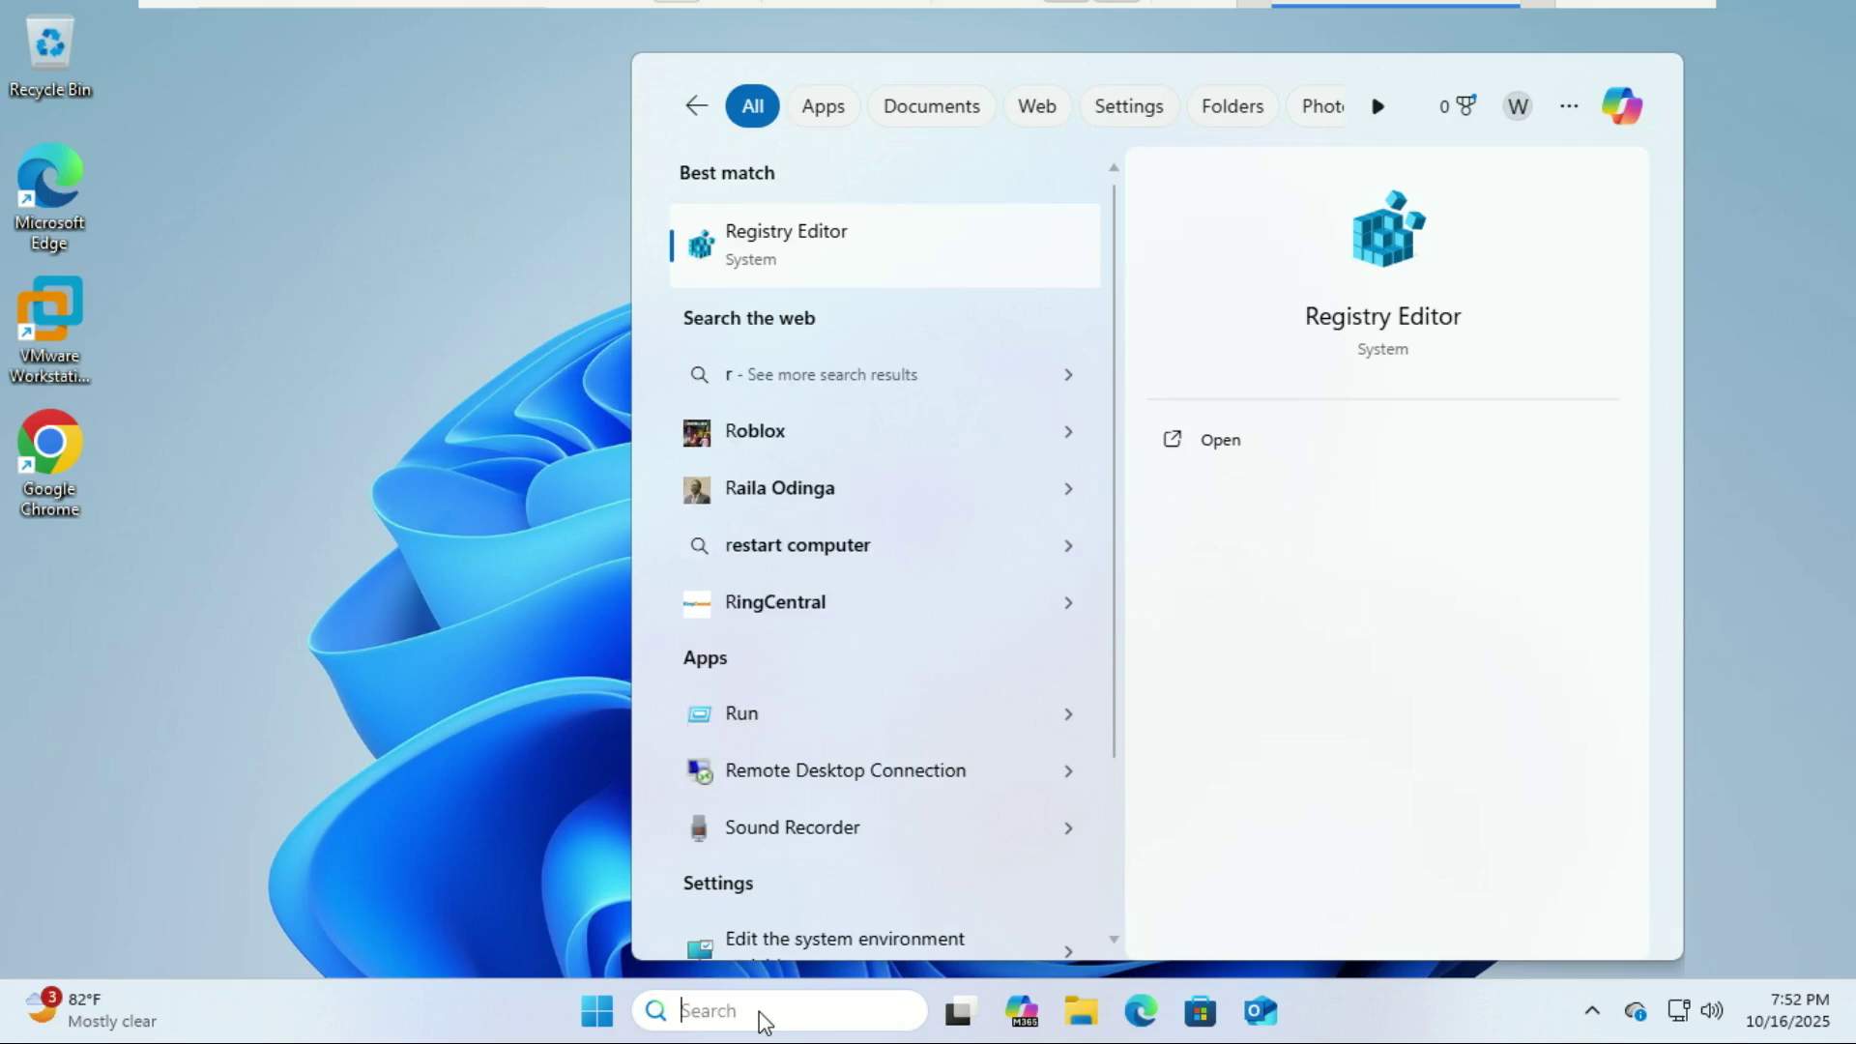
{"action": "type", "text": "run"}
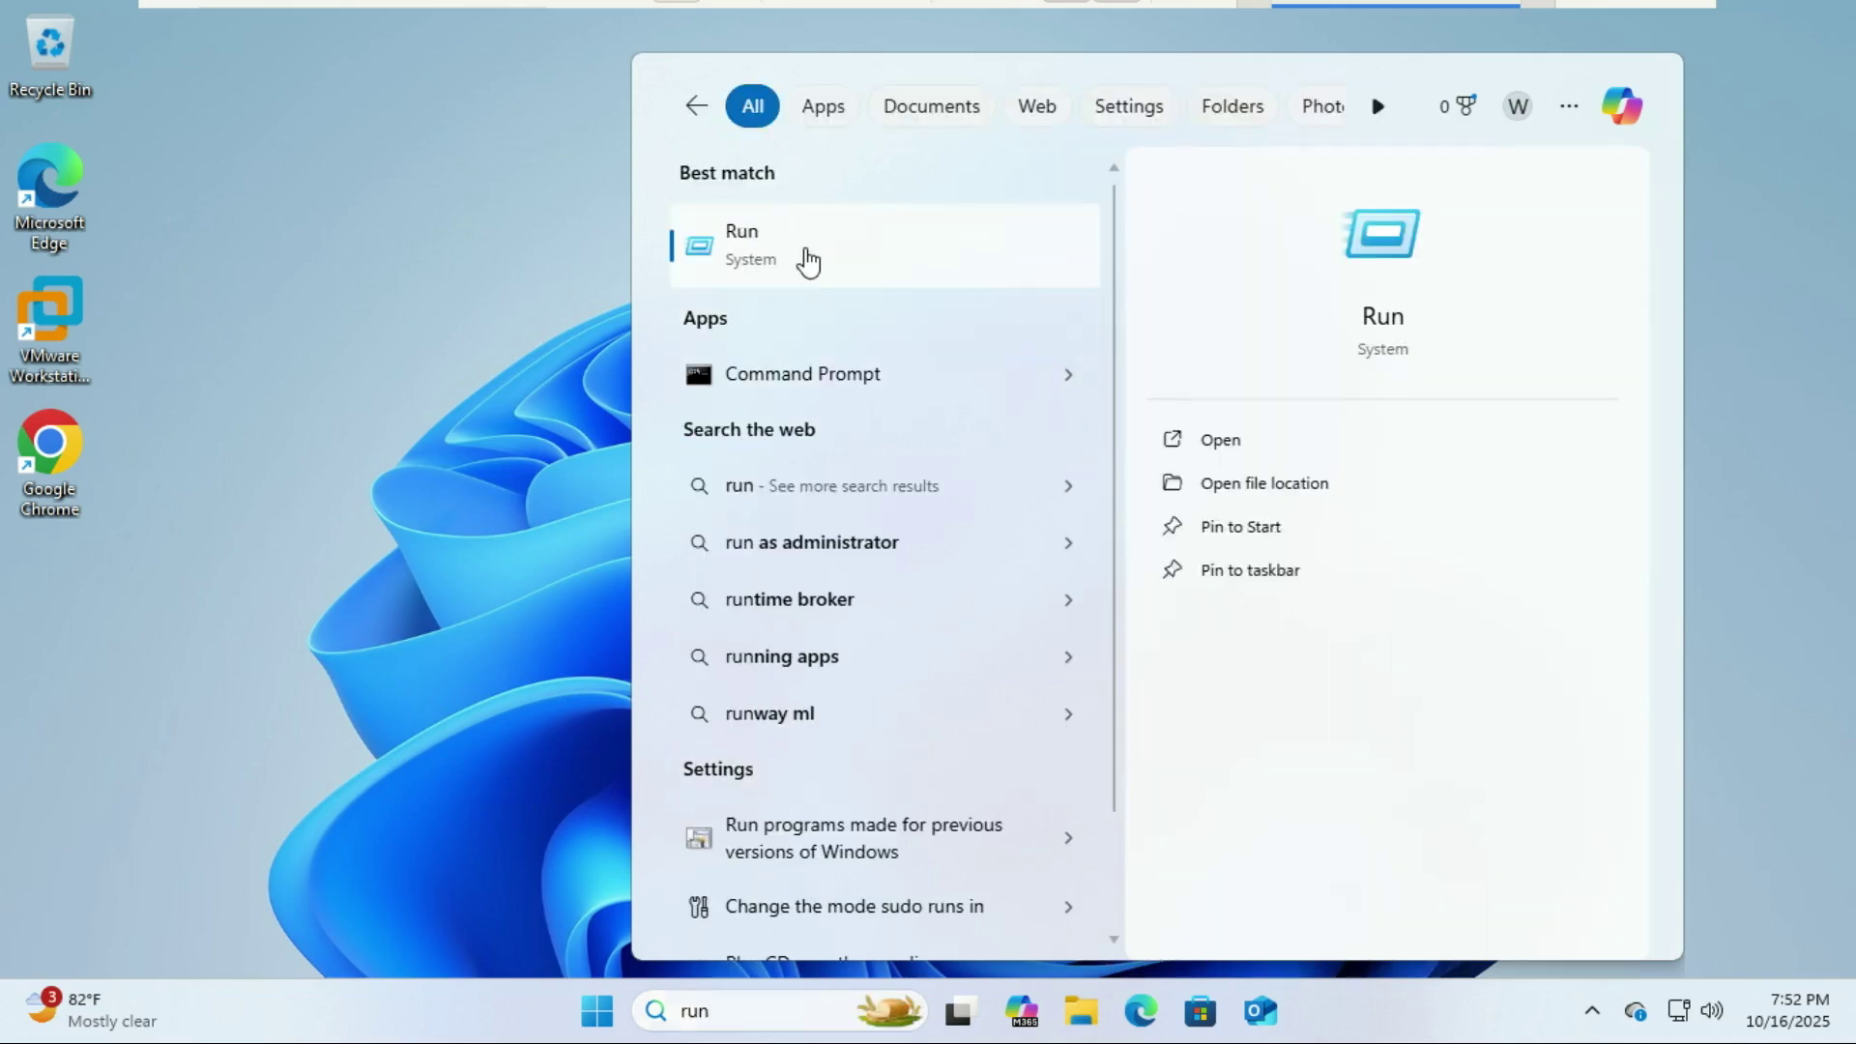
{"action": "left_click", "coordinate": [802, 259]}
{"action": "left_click_drag", "start_coordinate": [375, 716], "coordinate": [925, 314]}
{"action": "type", "text": "regedit"}
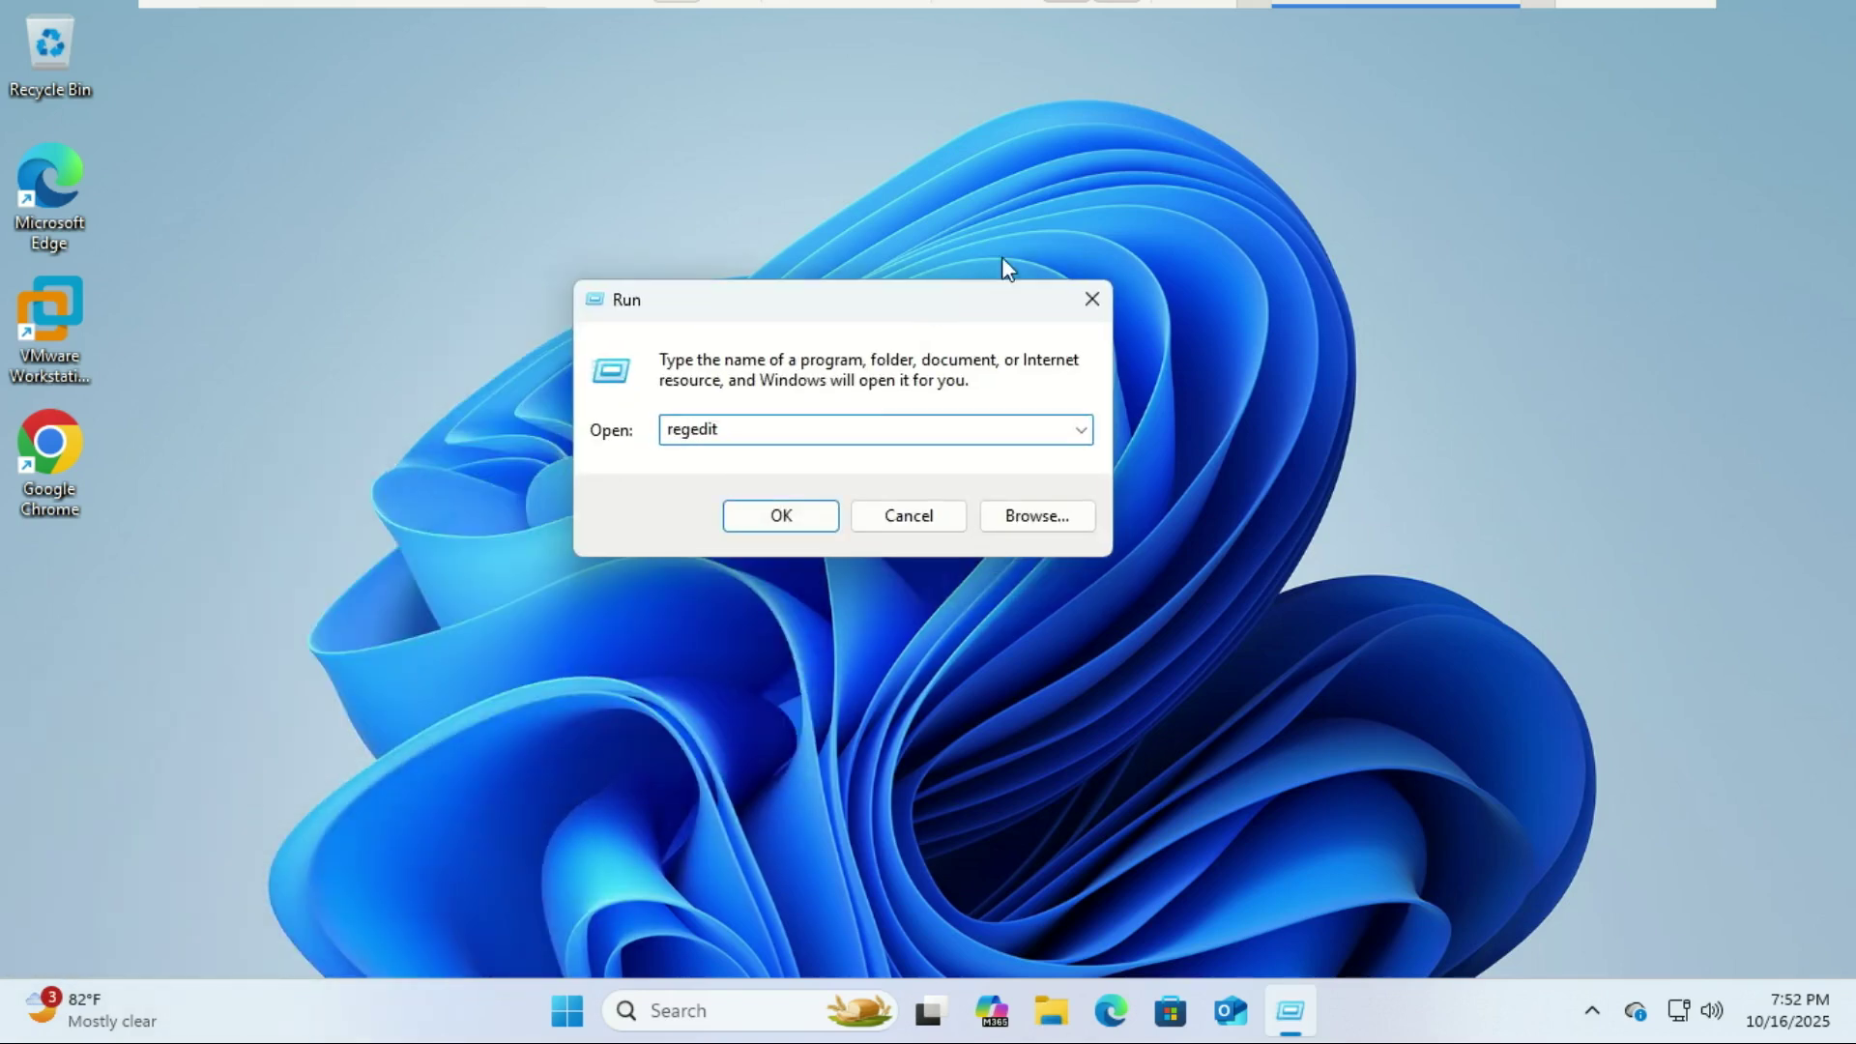
{"action": "left_click", "coordinate": [779, 519]}
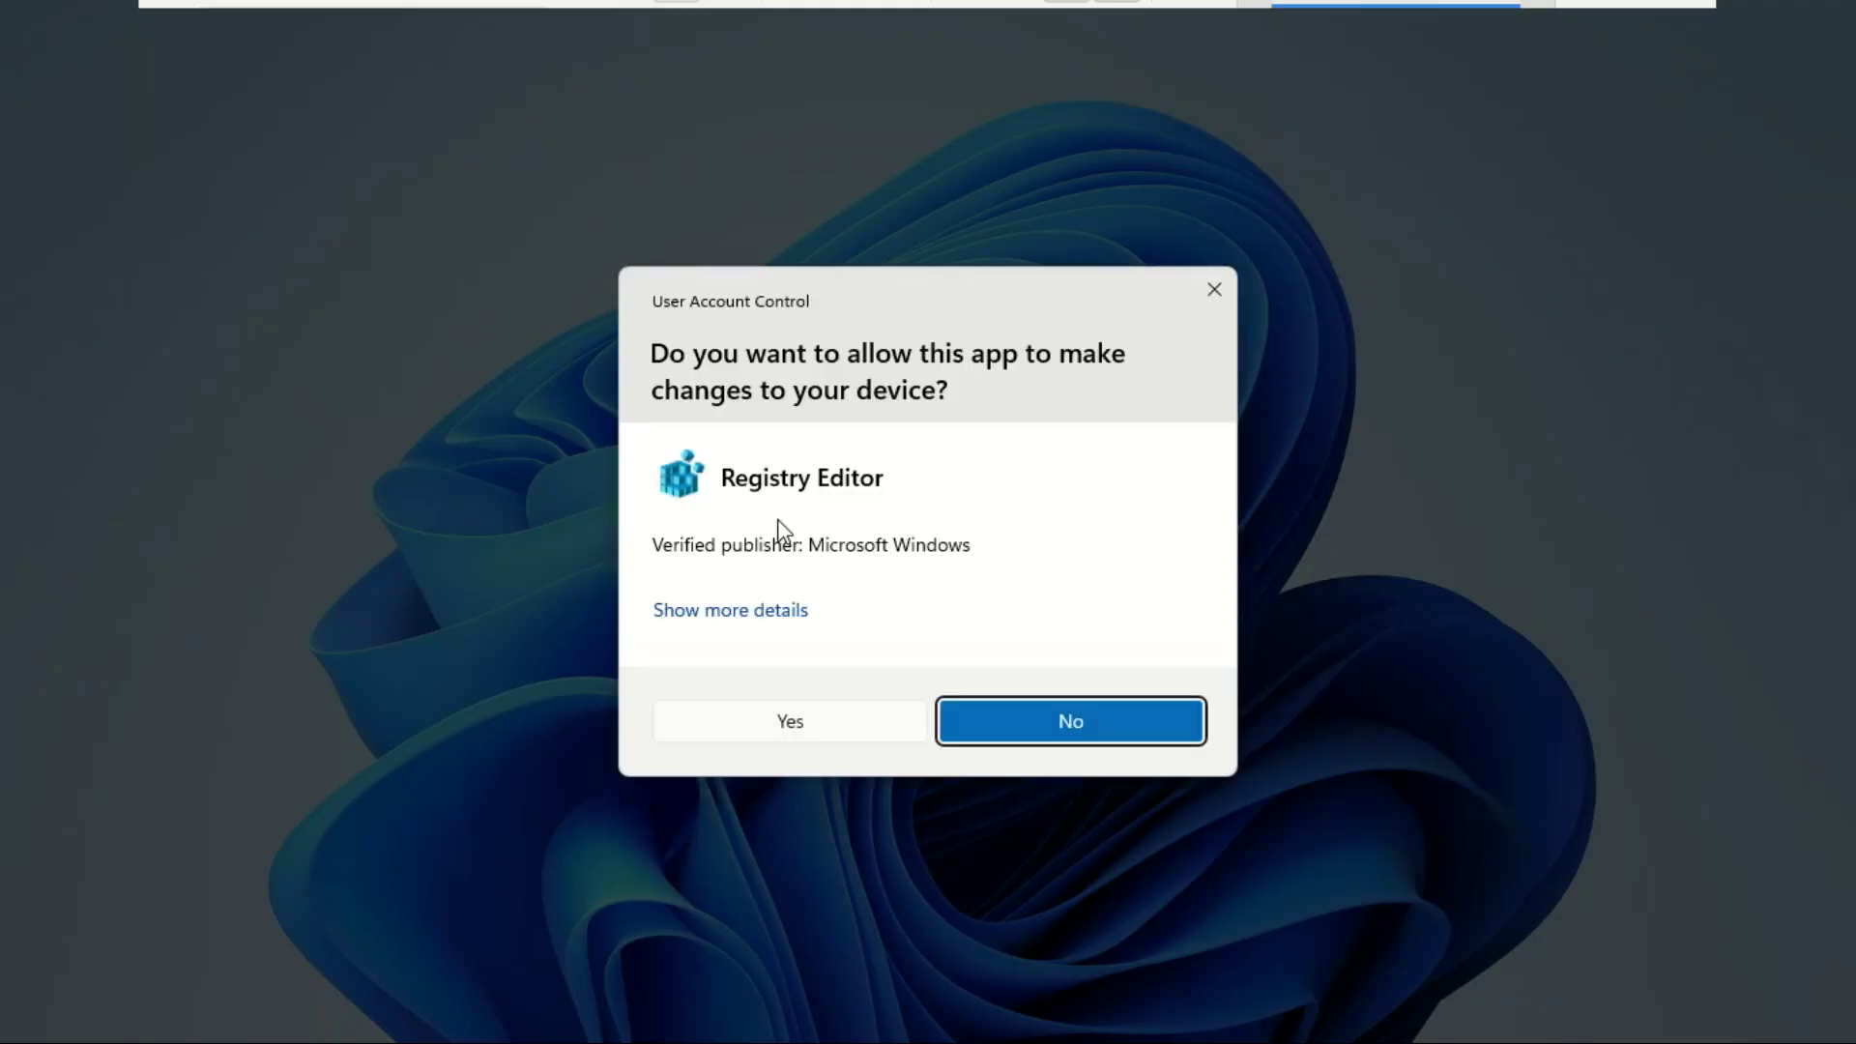
Step: Approve Registry Editor and jump to HKEY_CURRENT_USER\Software\Google\Chrome\PreferenceMACs
{"action": "left_click", "coordinate": [791, 723]}
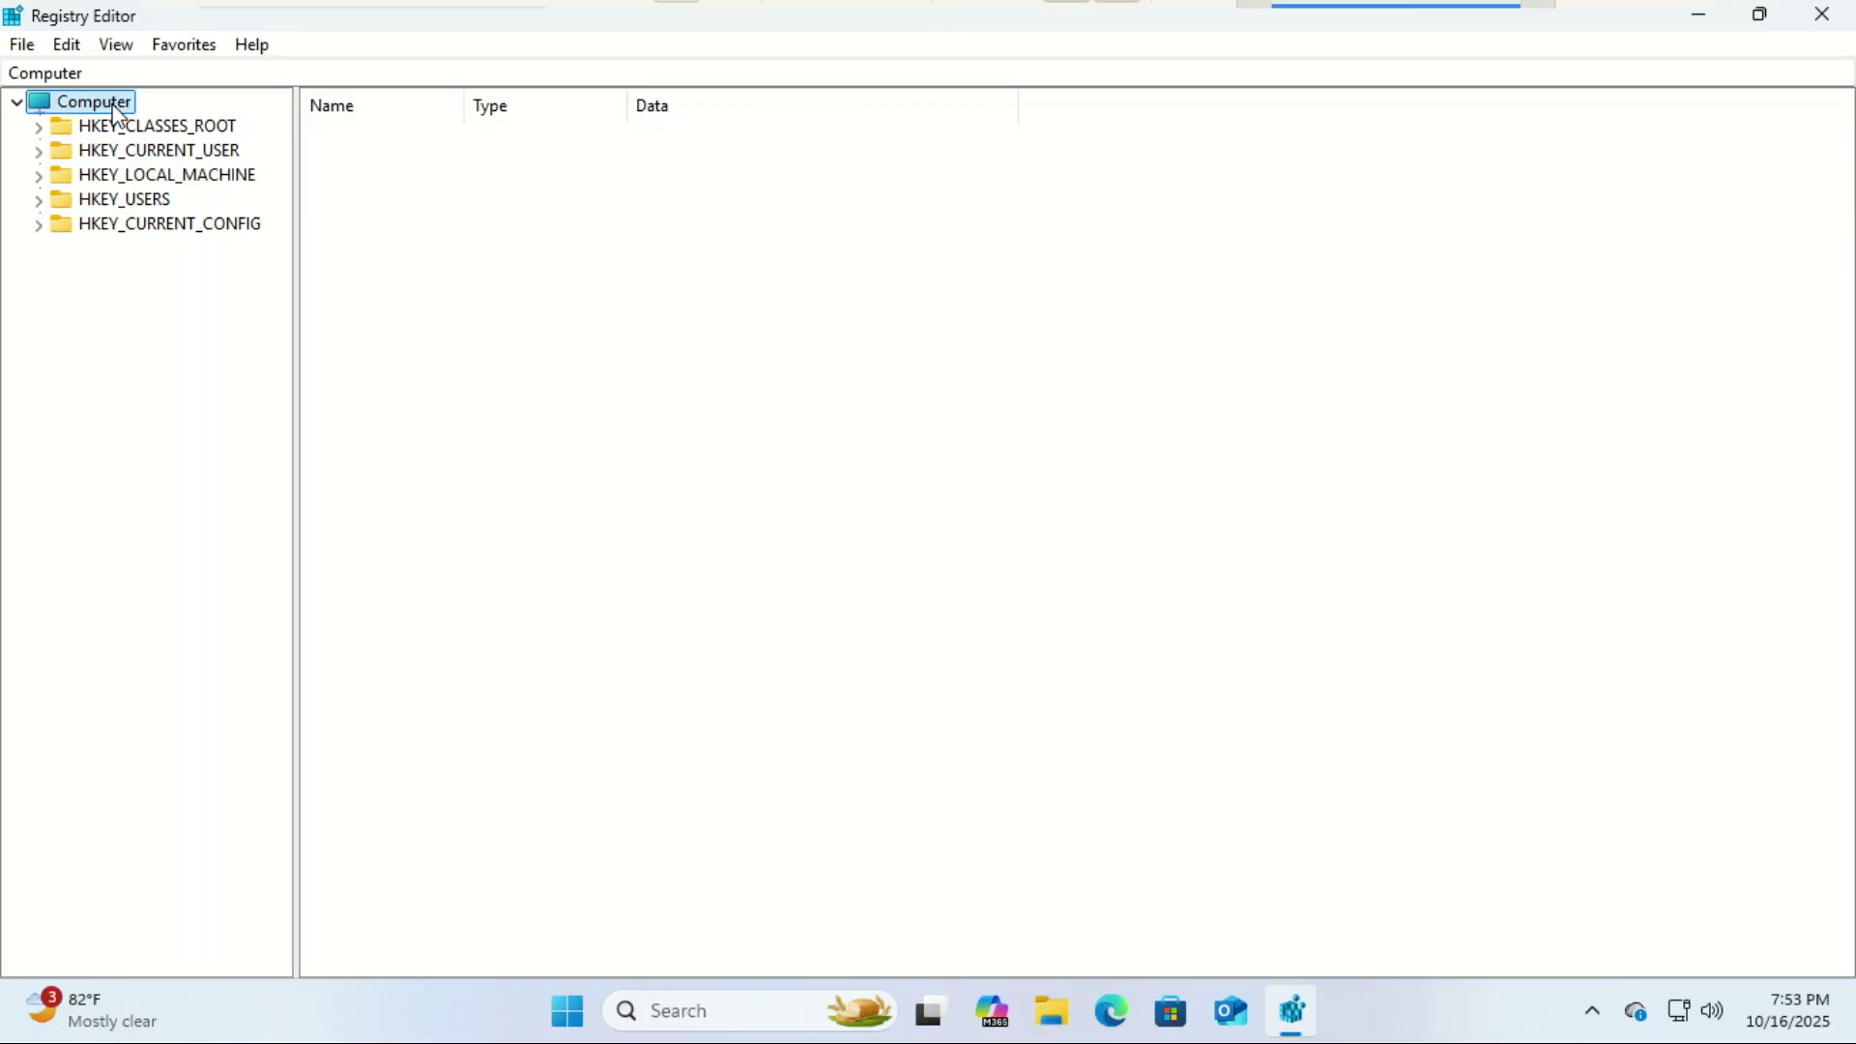
{"action": "left_click", "coordinate": [112, 73]}
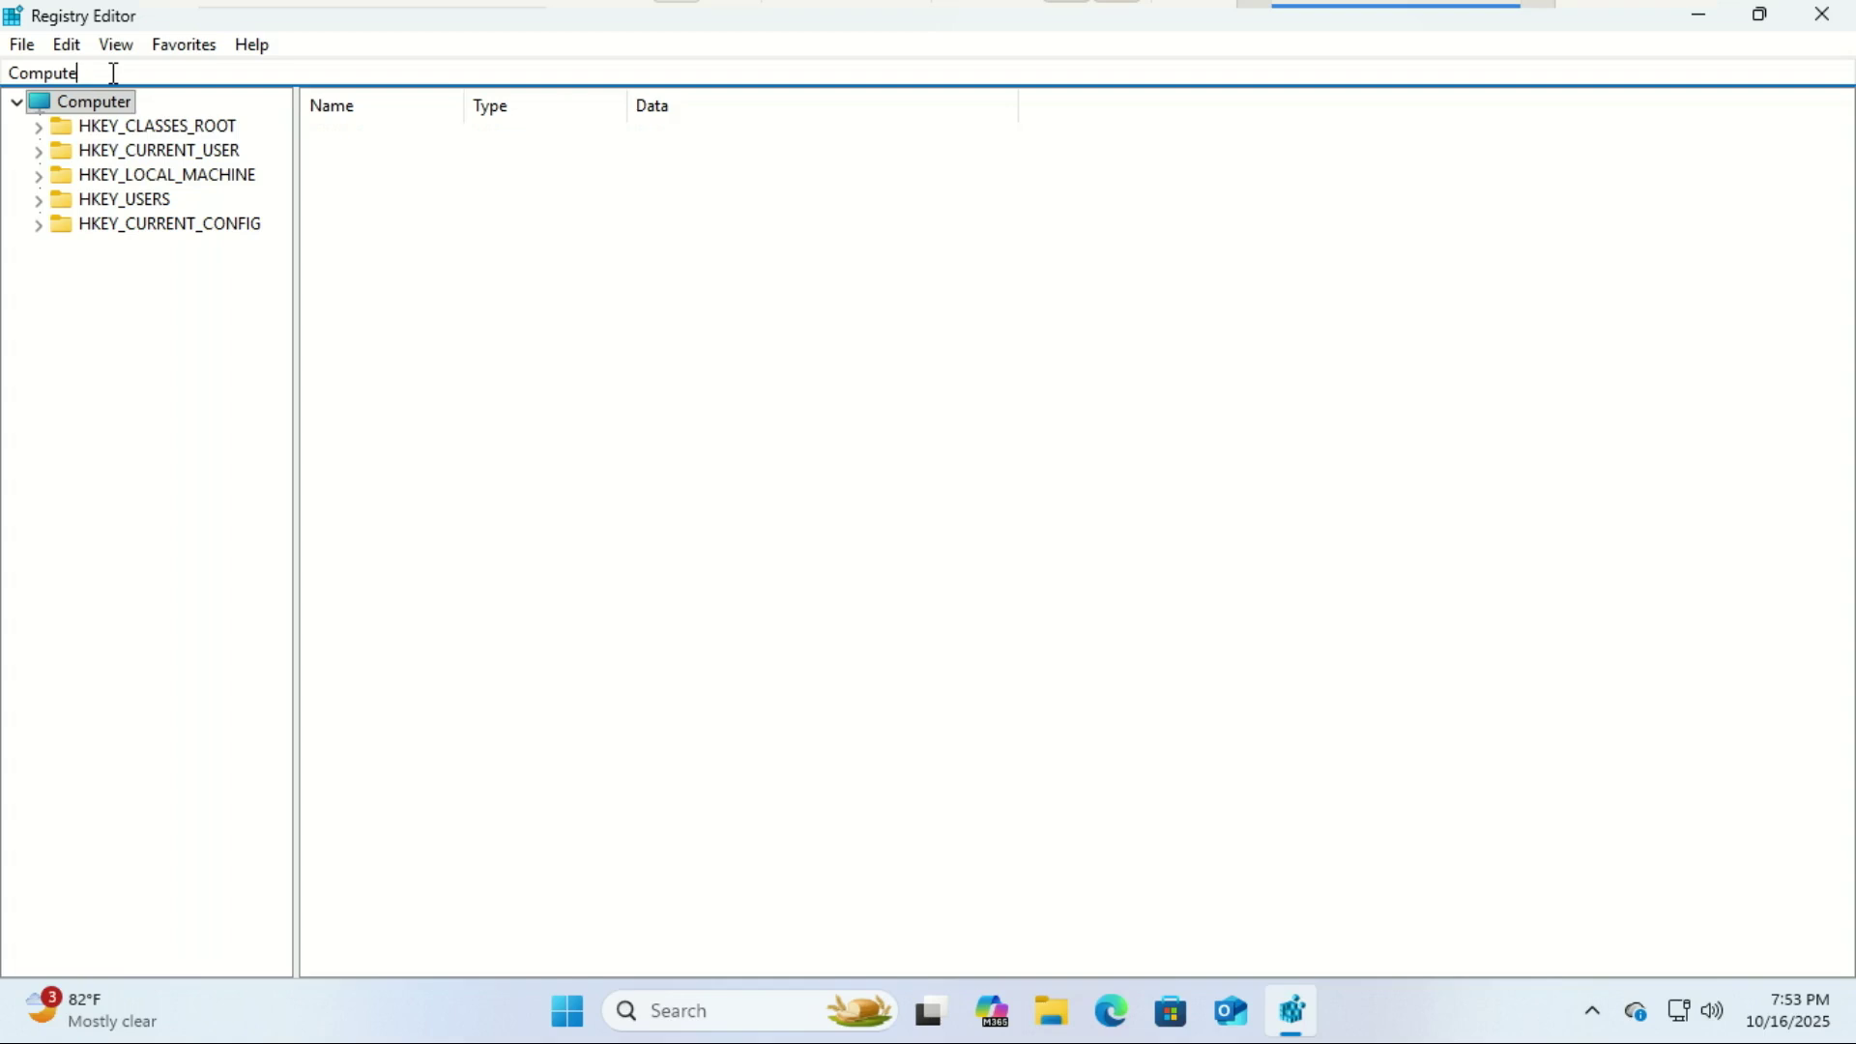
{"action": "key", "text": "BackSpace"}
{"action": "key", "text": "BackSpace"}
{"action": "key", "text": "BackSpace"}
{"action": "key", "text": "BackSpace"}
{"action": "key", "text": "BackSpace"}
{"action": "key", "text": "BackSpace"}
{"action": "key", "text": "BackSpace"}
{"action": "type", "text": "HKEY_CURRENT_USER\\Software\\Google\\Chrome\\PreferenceMACs"}
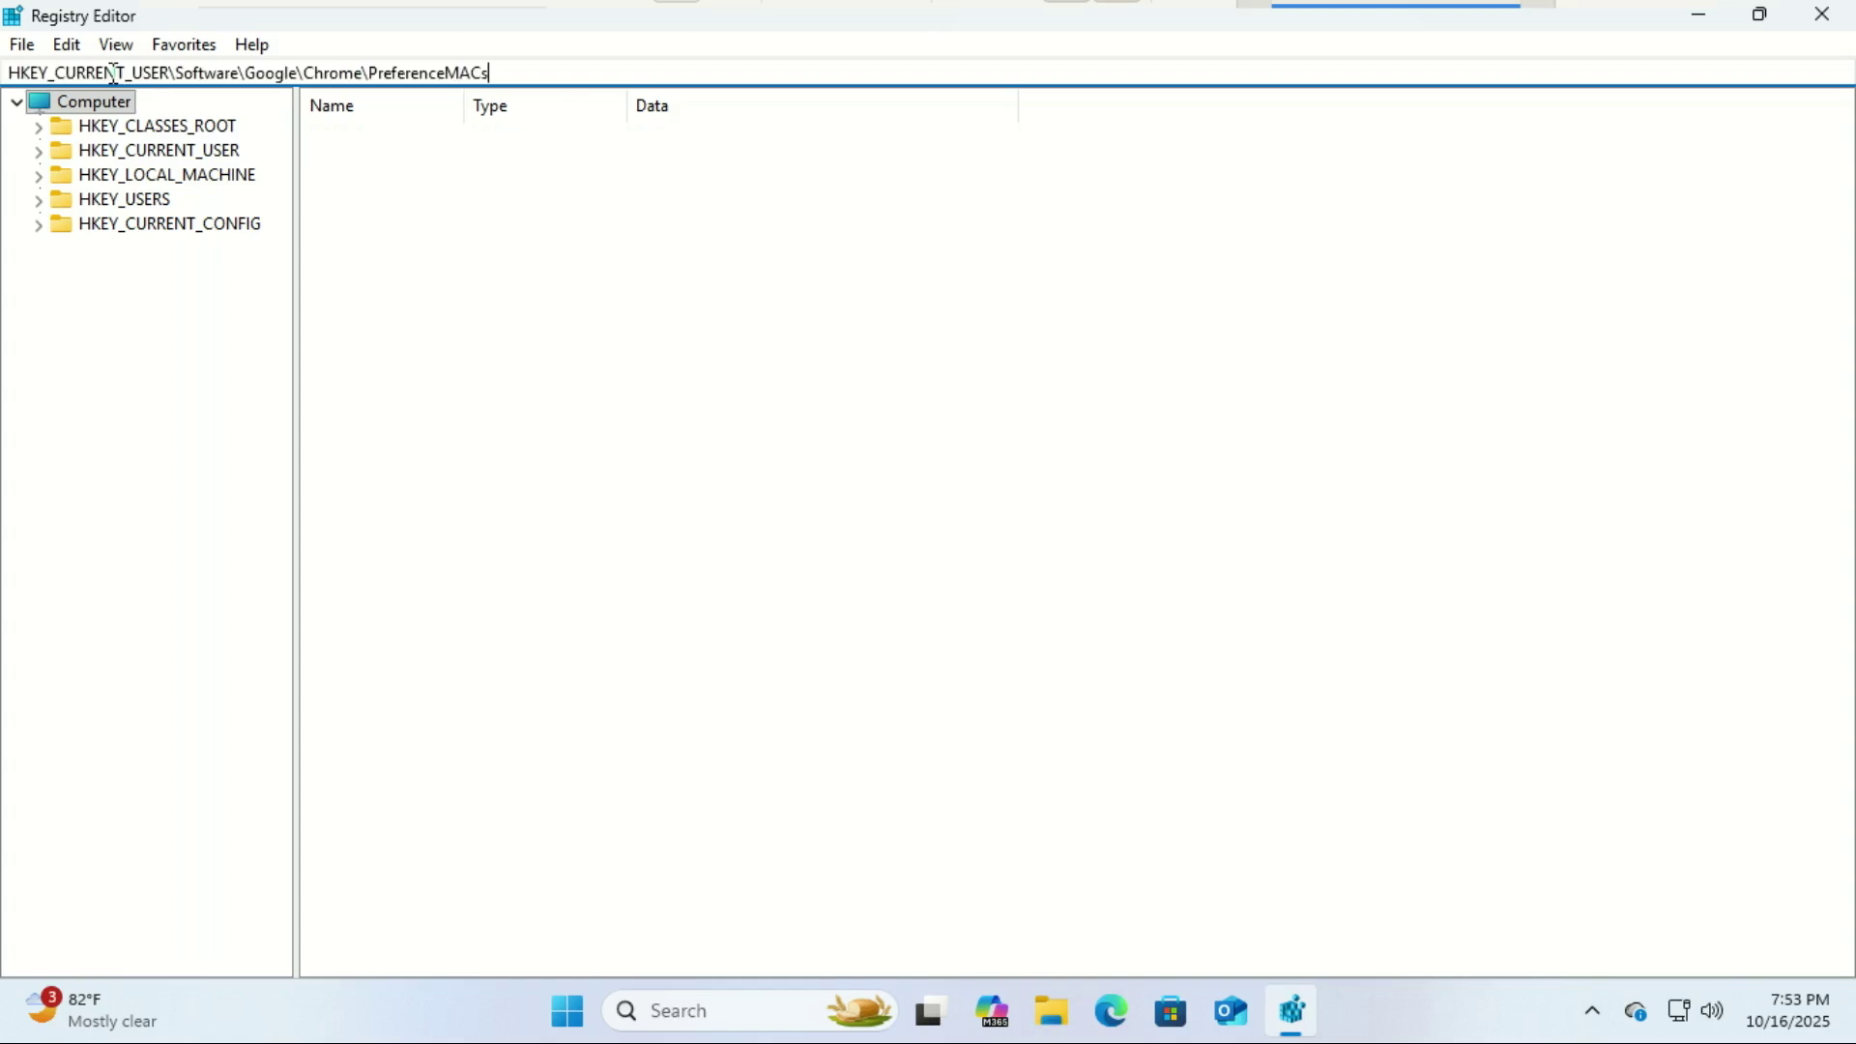
{"action": "key", "text": "Return"}
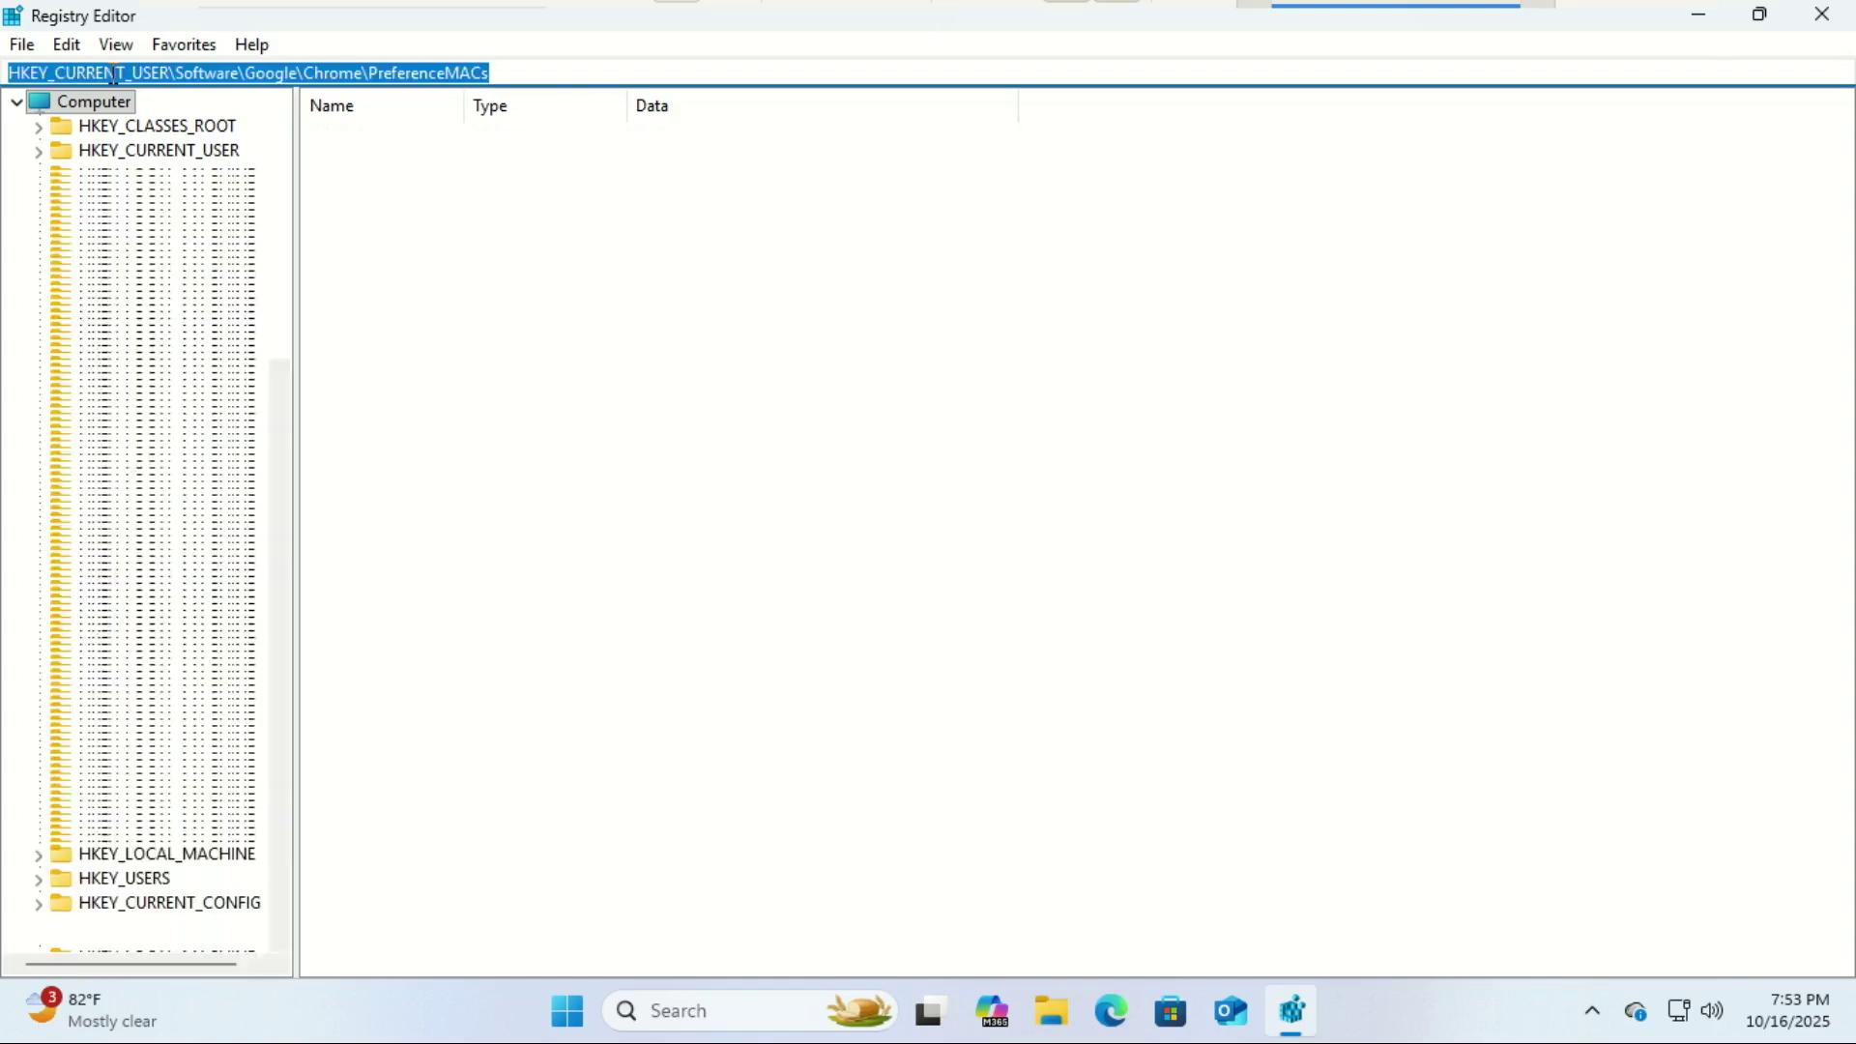
{"action": "right_click", "coordinate": [205, 618]}
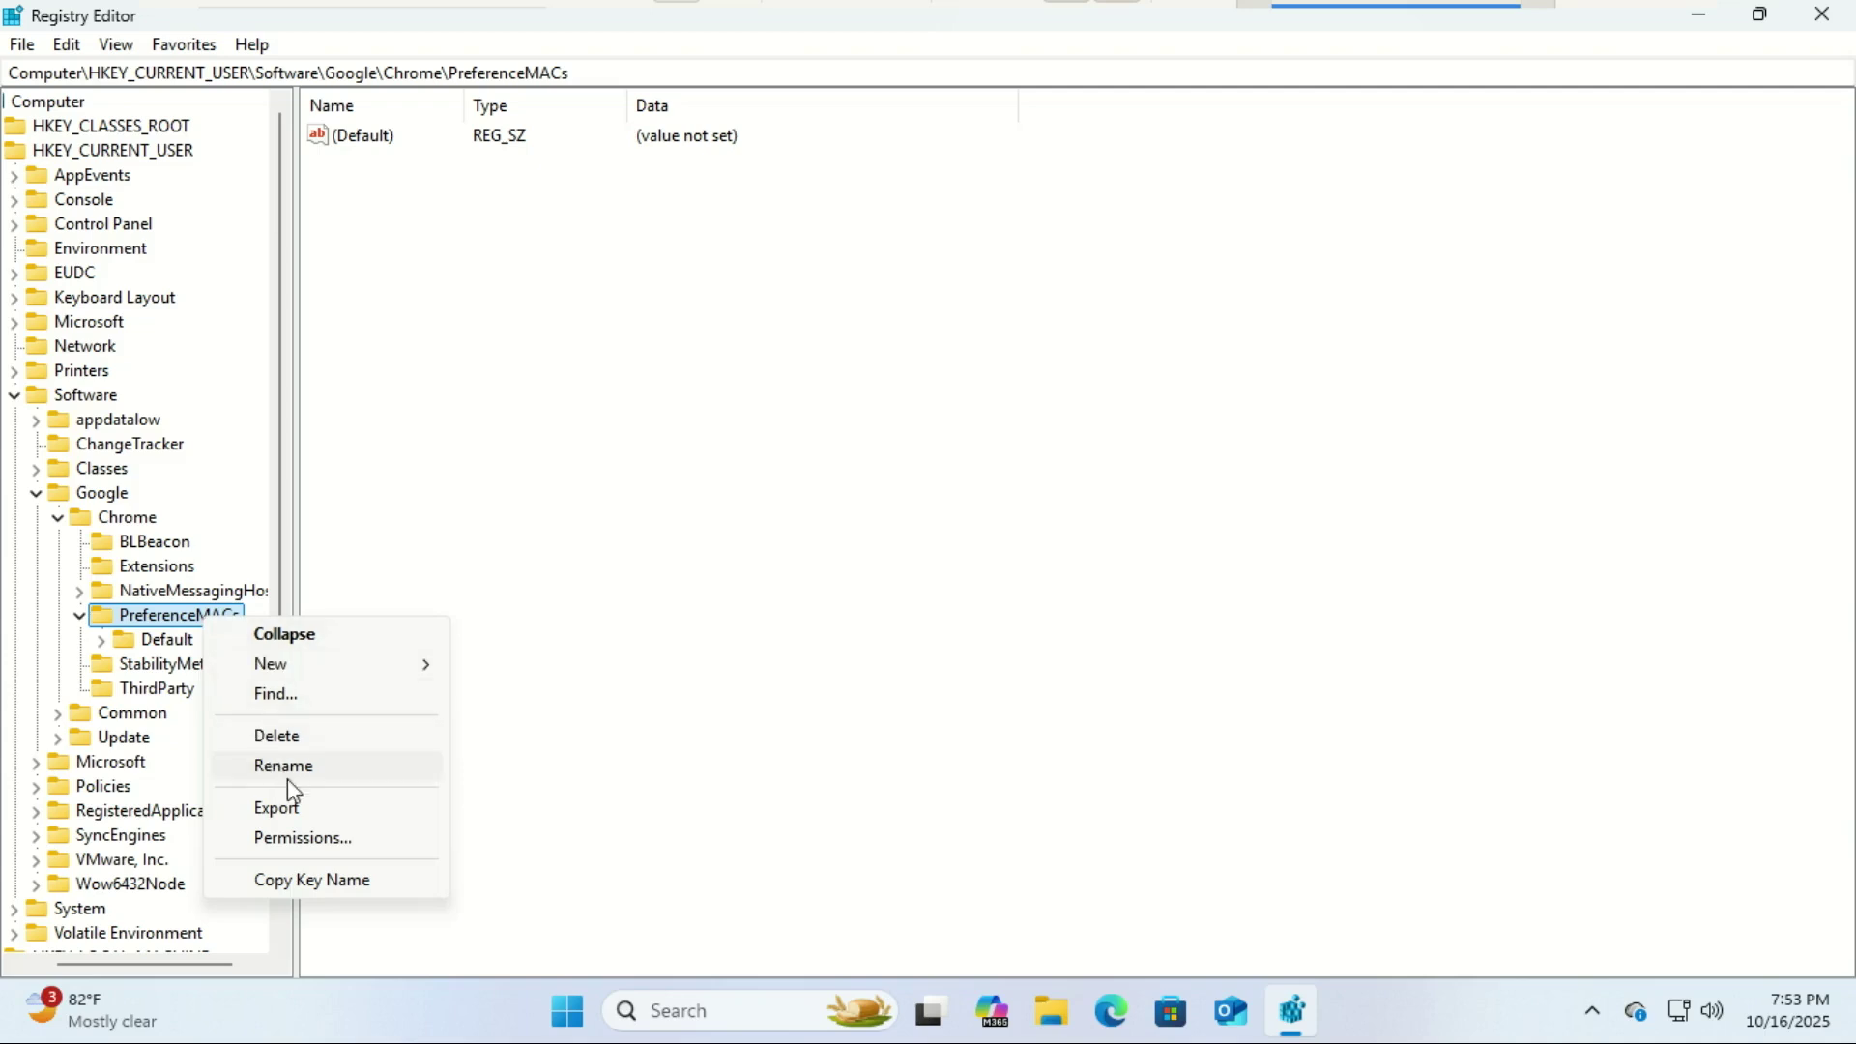
Step: Export the PreferenceMACs branch as Chrome.reg onto the F: USB drive
{"action": "left_click", "coordinate": [281, 808]}
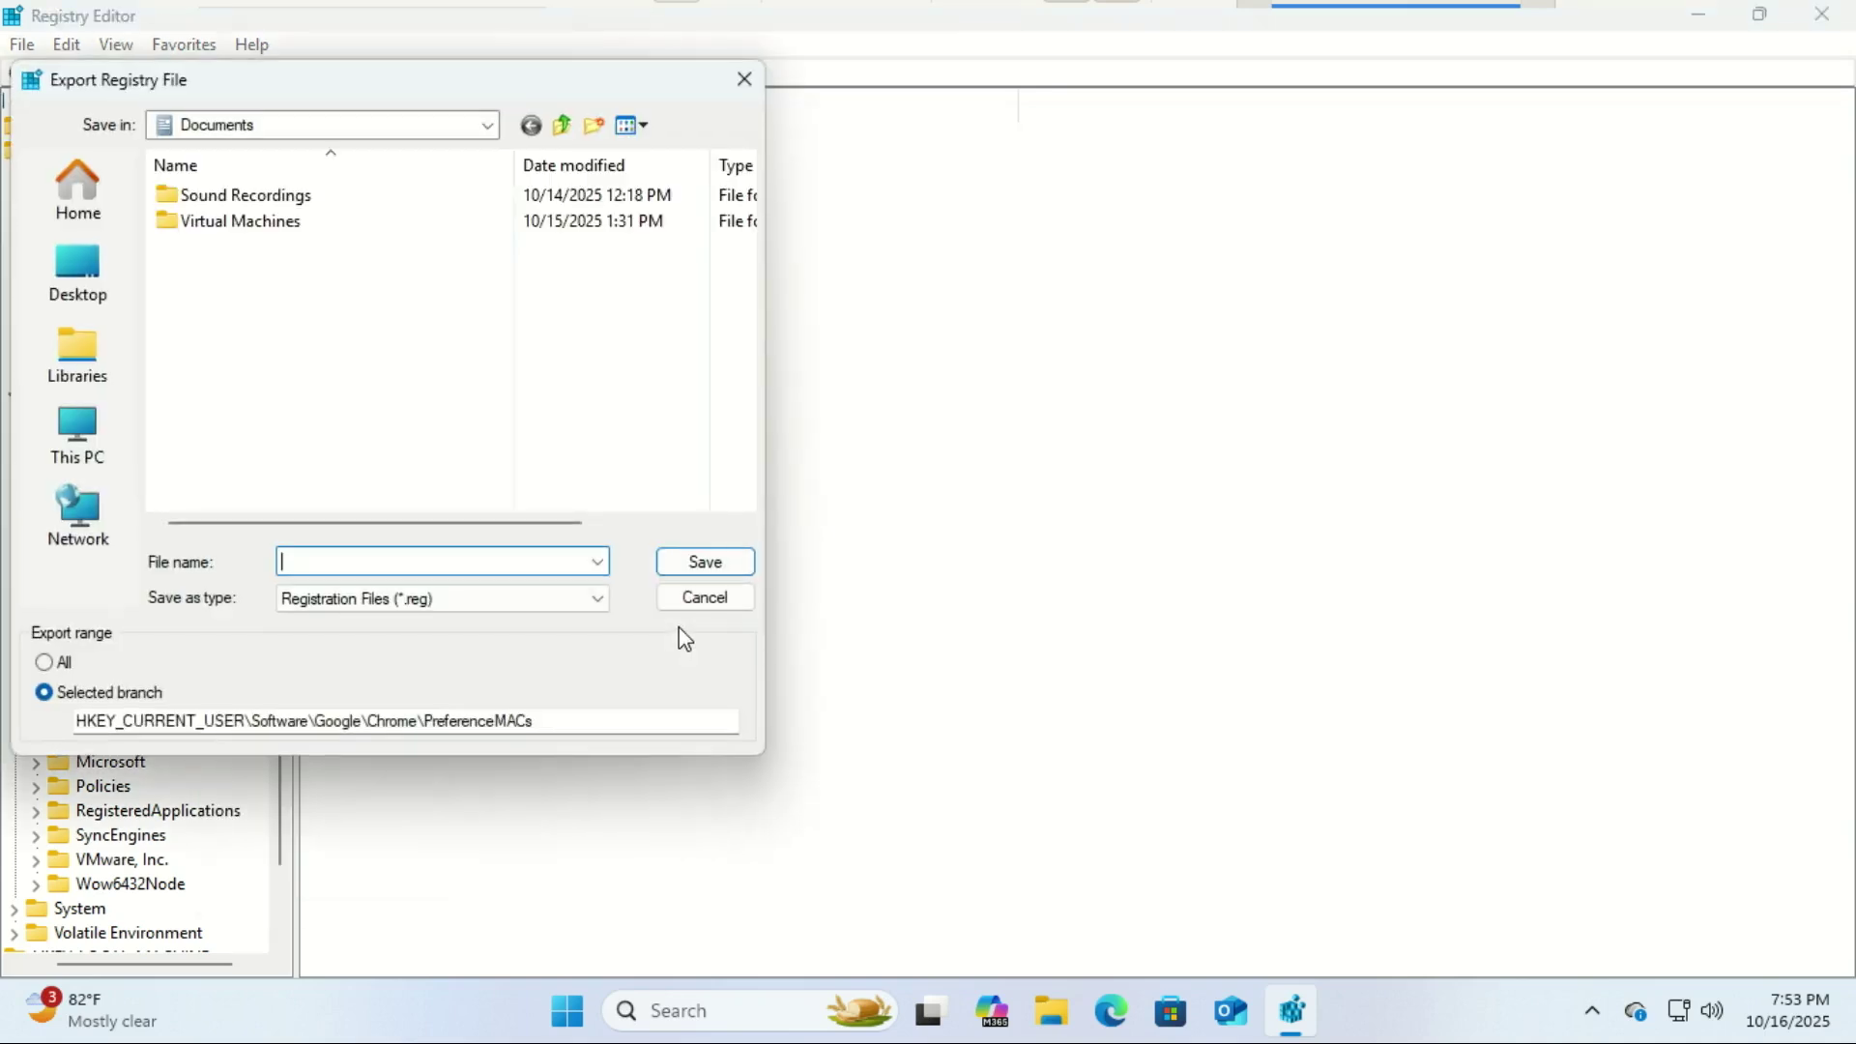
{"action": "left_click_drag", "start_coordinate": [348, 89], "coordinate": [799, 116]}
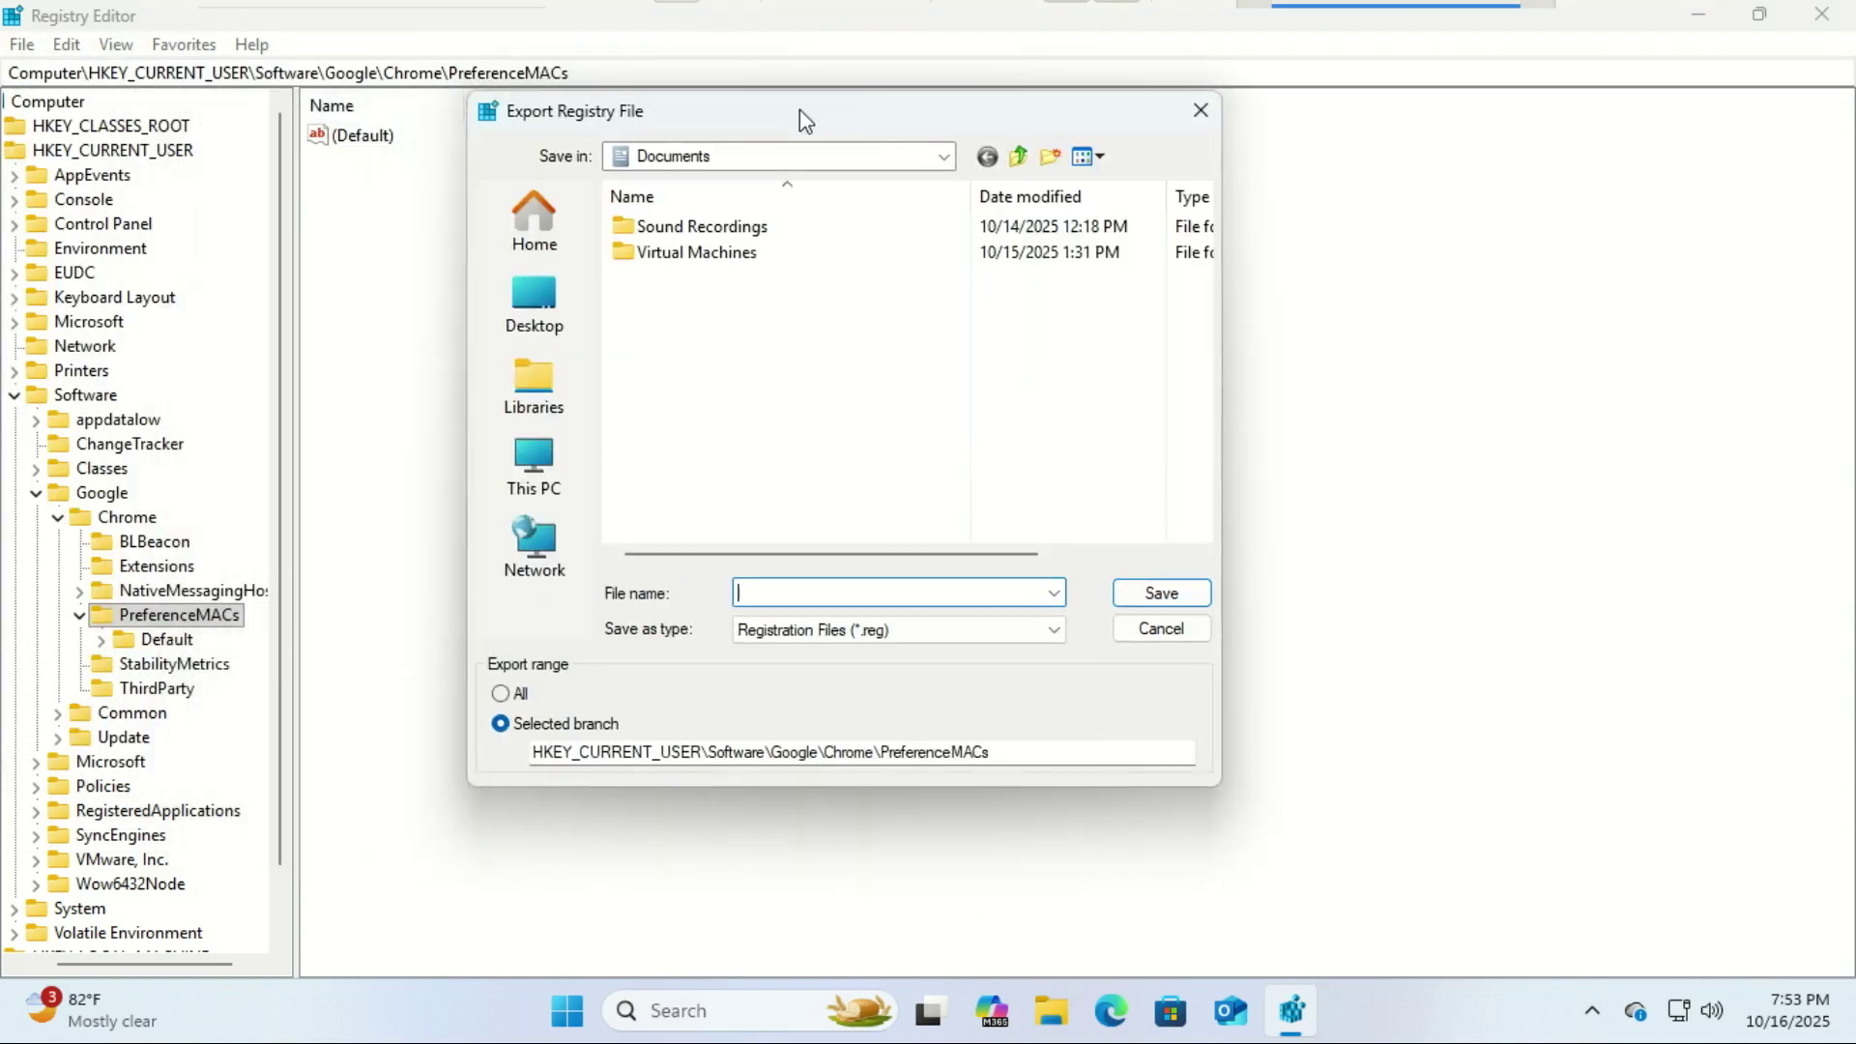
{"action": "left_click", "coordinate": [554, 480]}
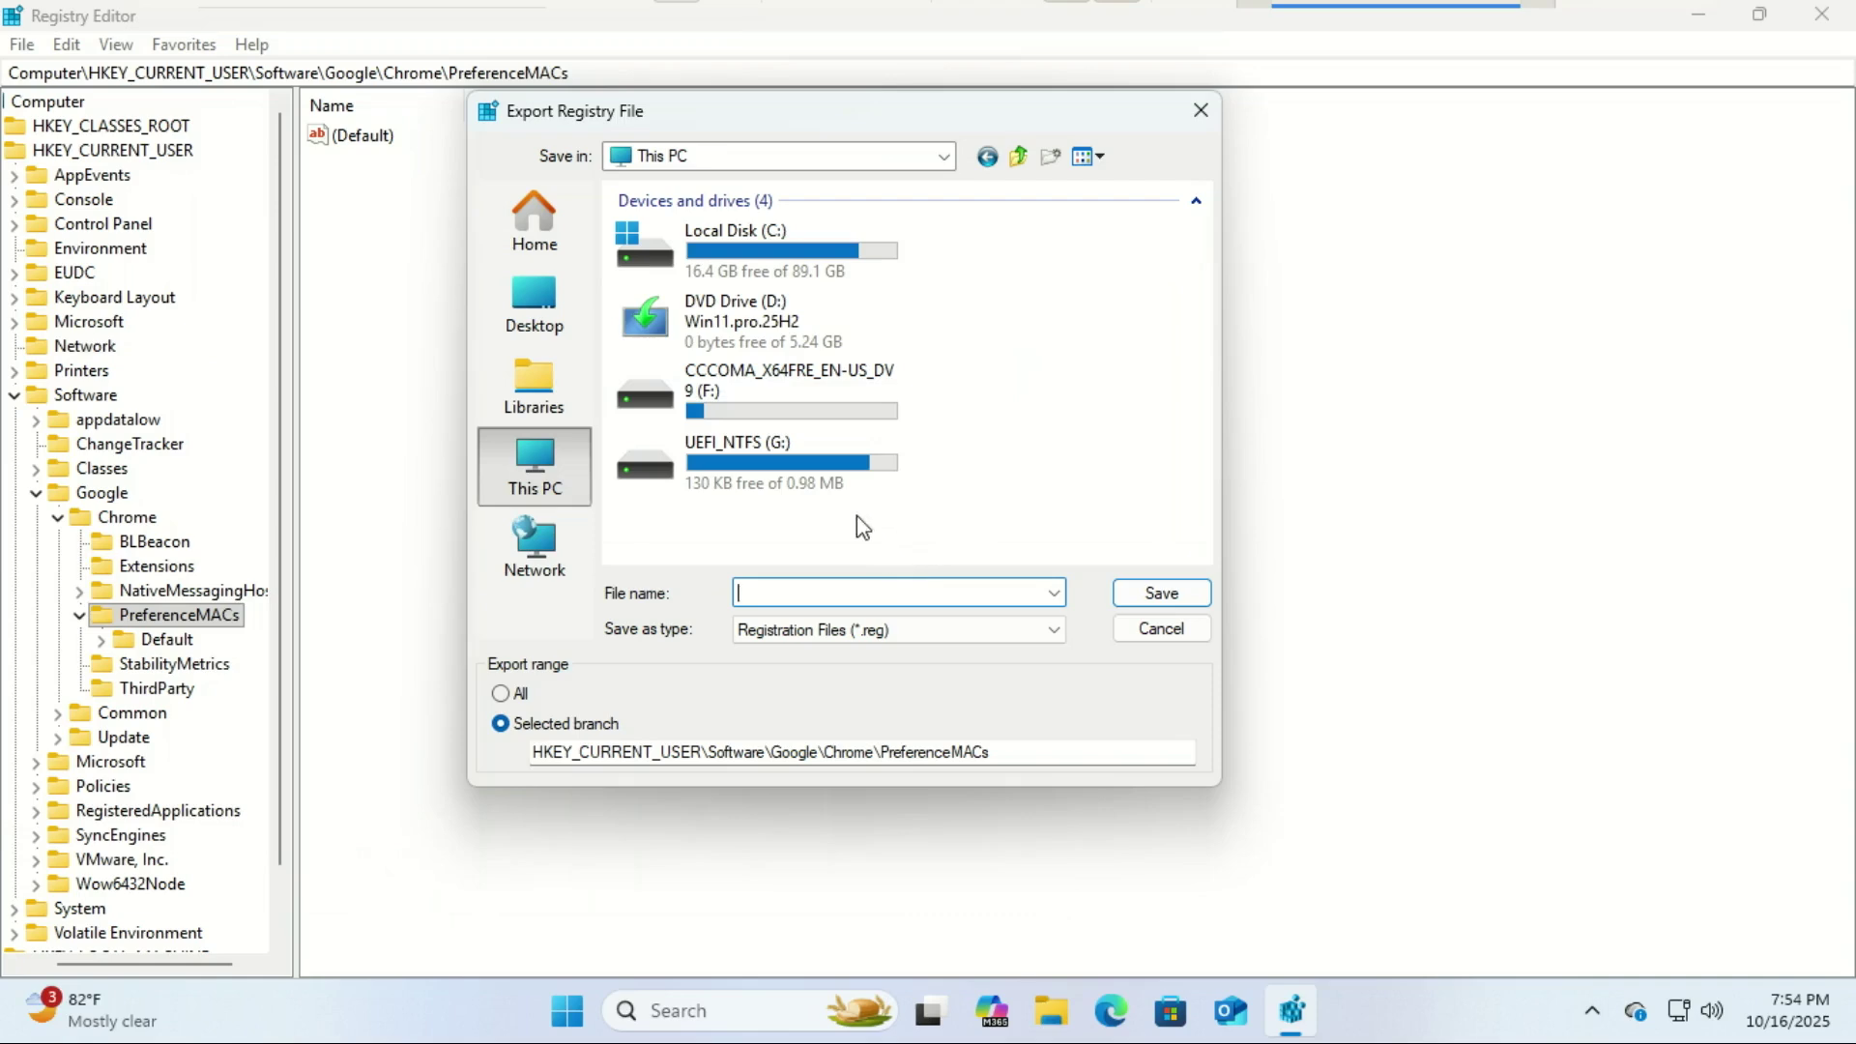
{"action": "double_click", "coordinate": [798, 423]}
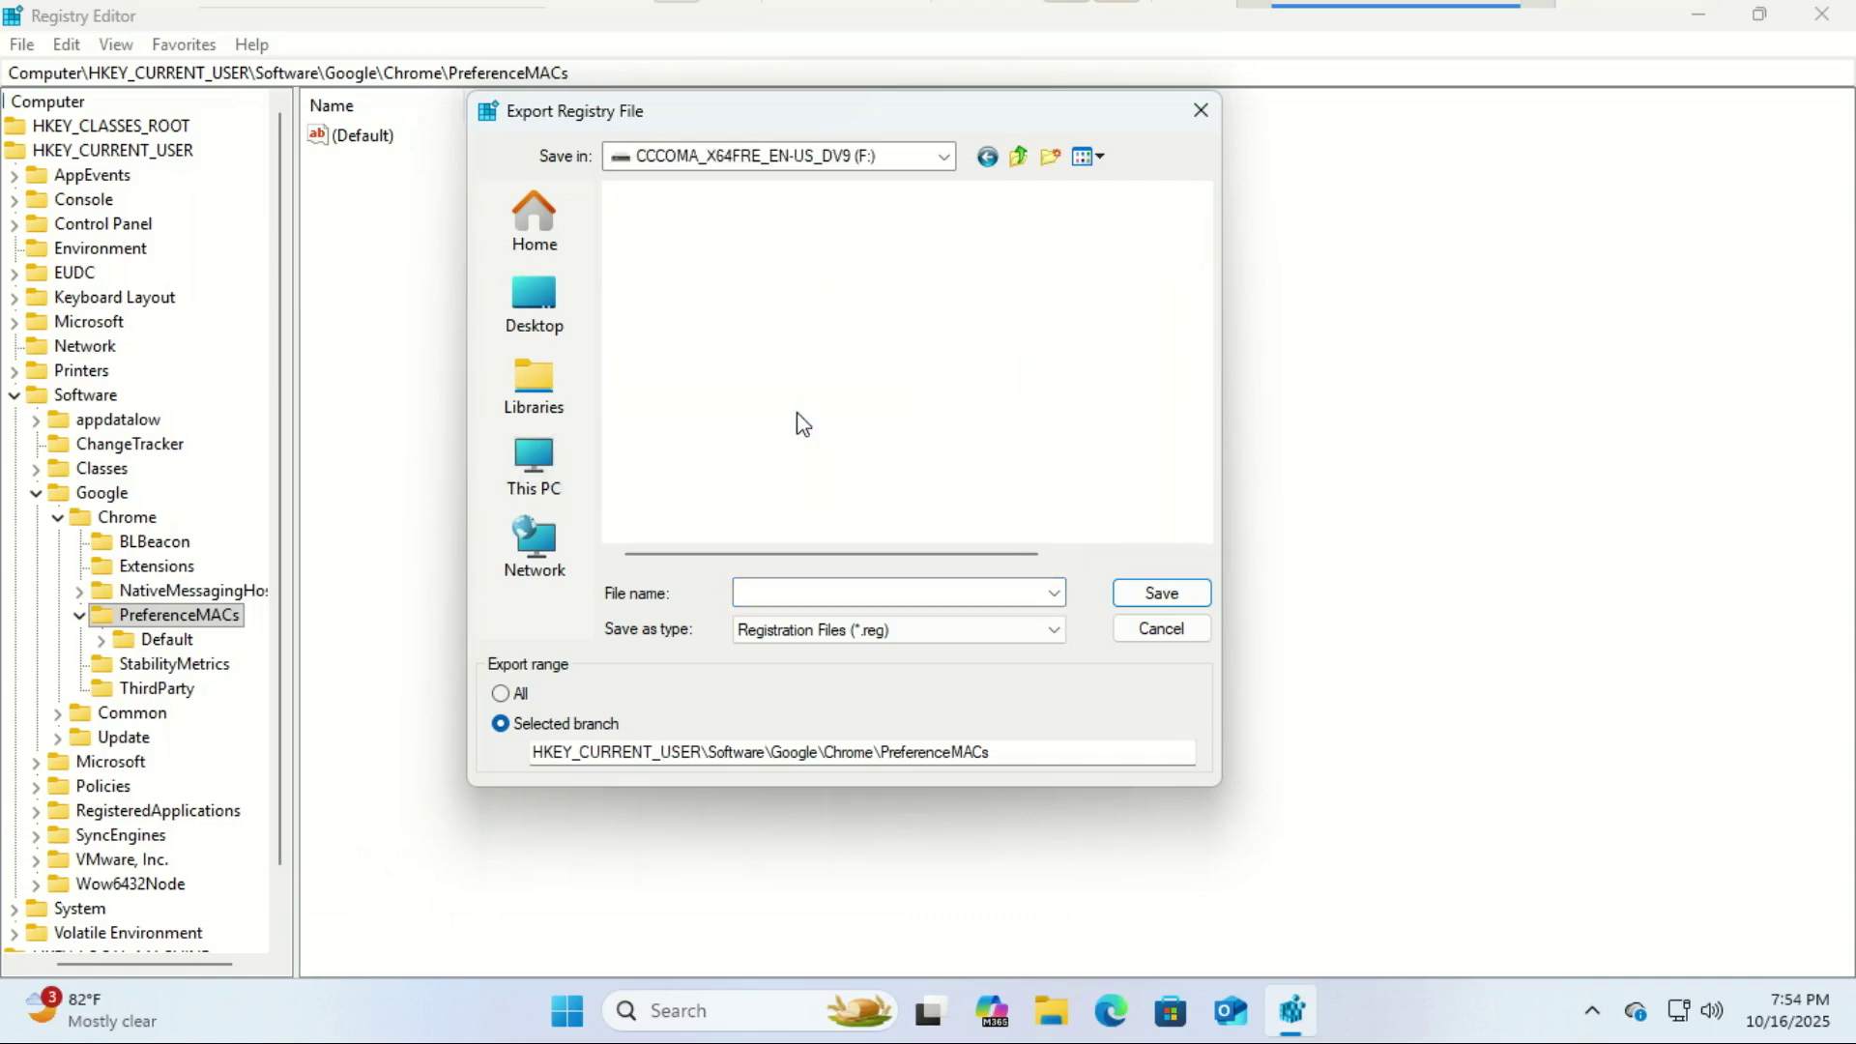
{"action": "left_click", "coordinate": [779, 595]}
{"action": "type", "text": "Chrome"}
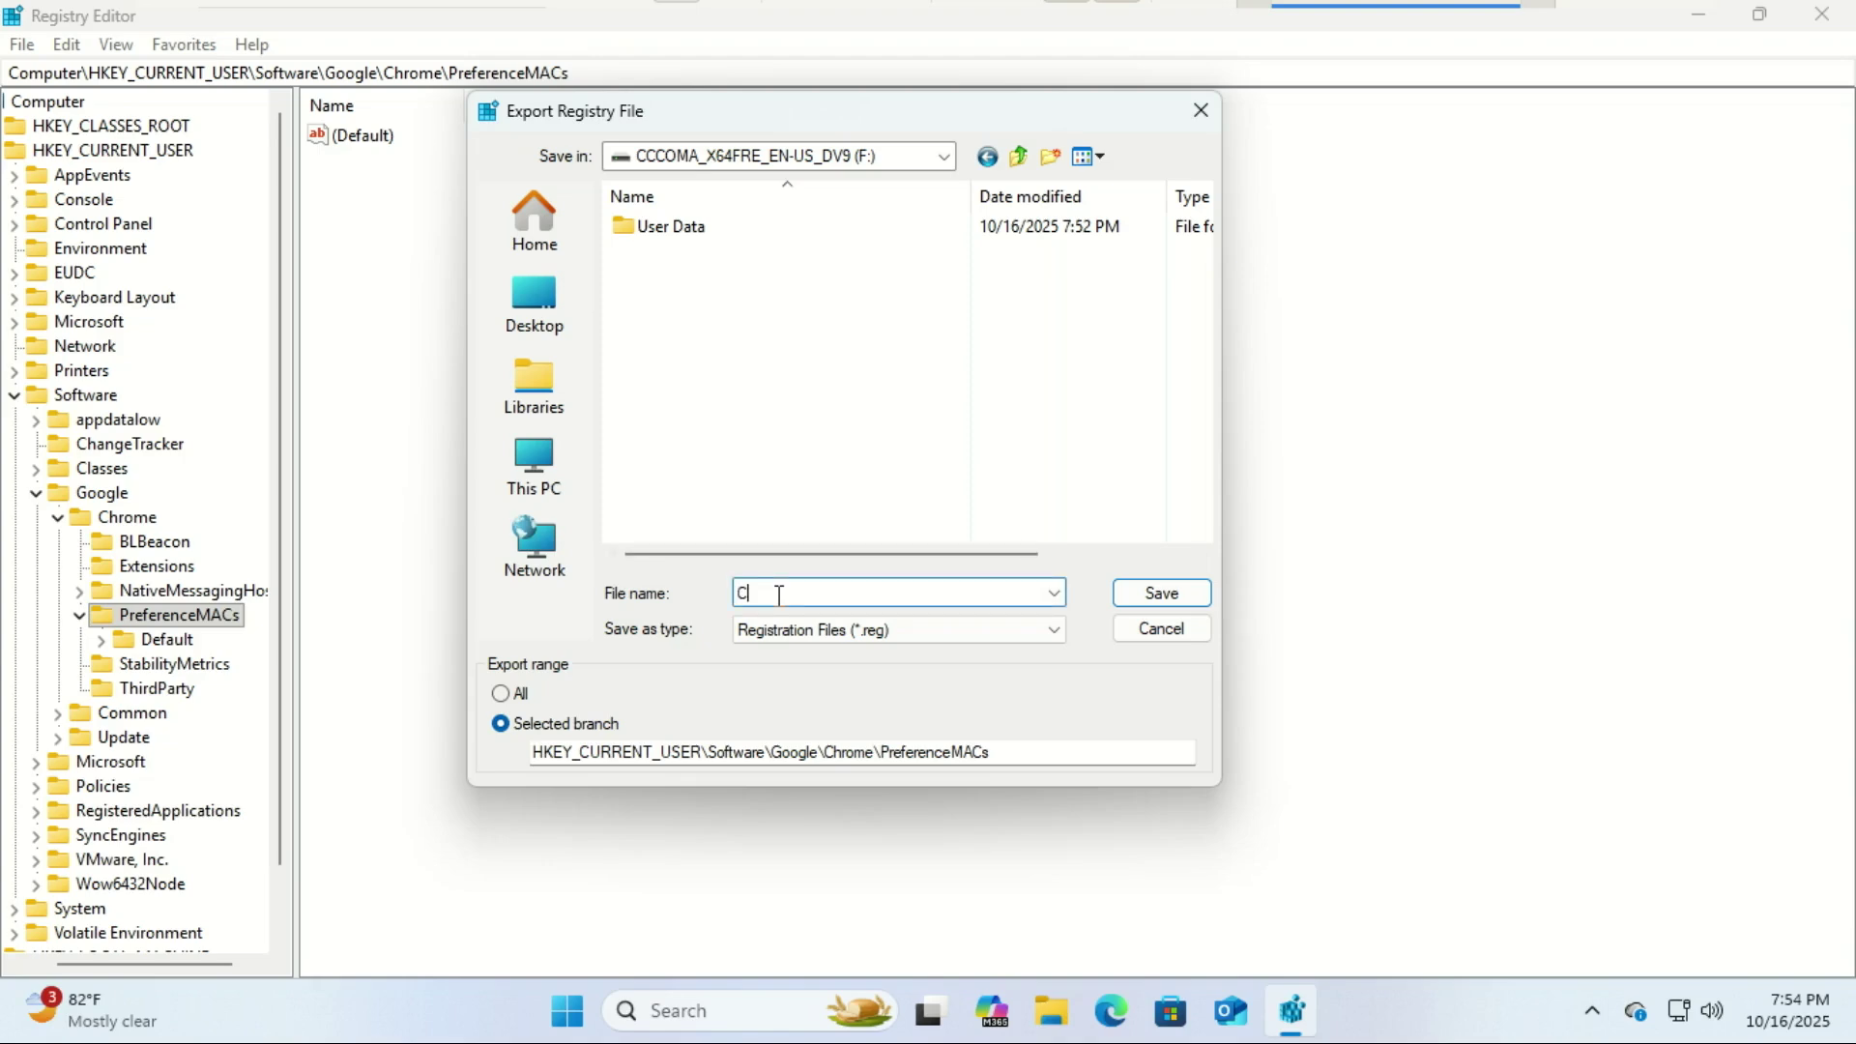
{"action": "left_click", "coordinate": [1174, 607]}
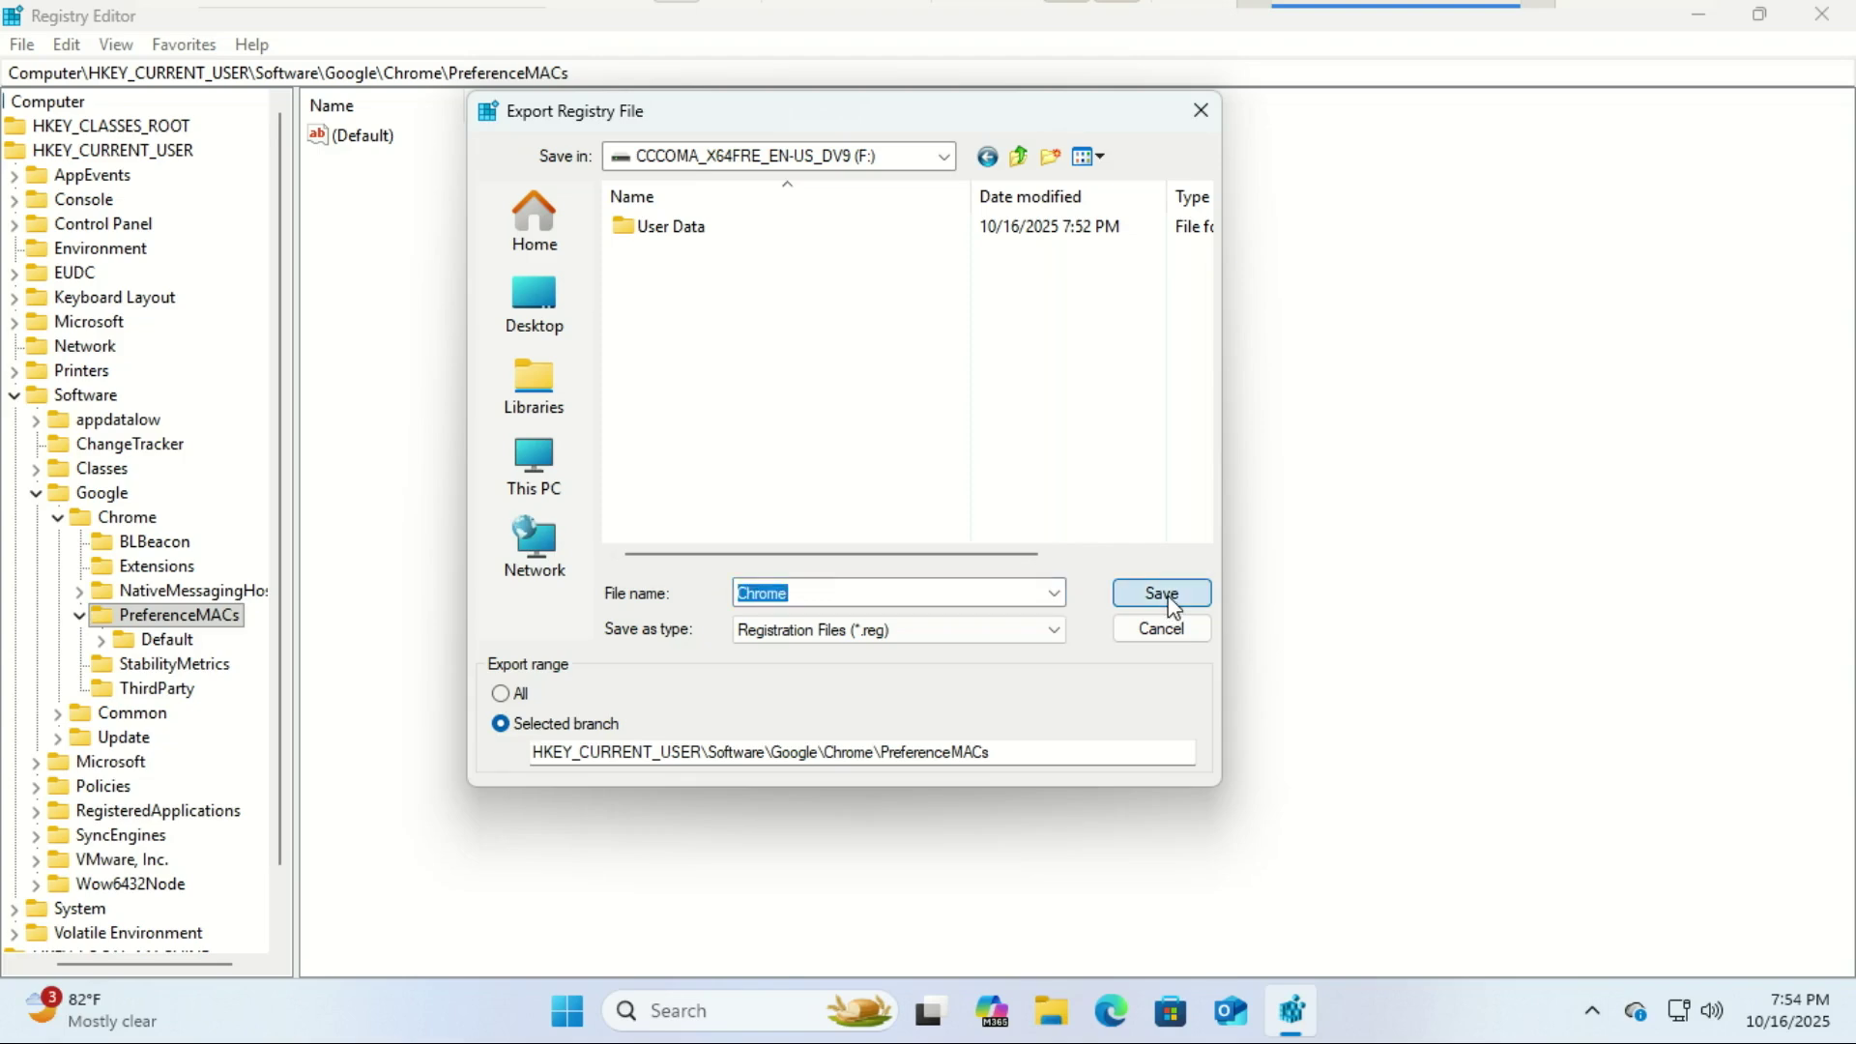
{"action": "left_click", "coordinate": [1173, 605]}
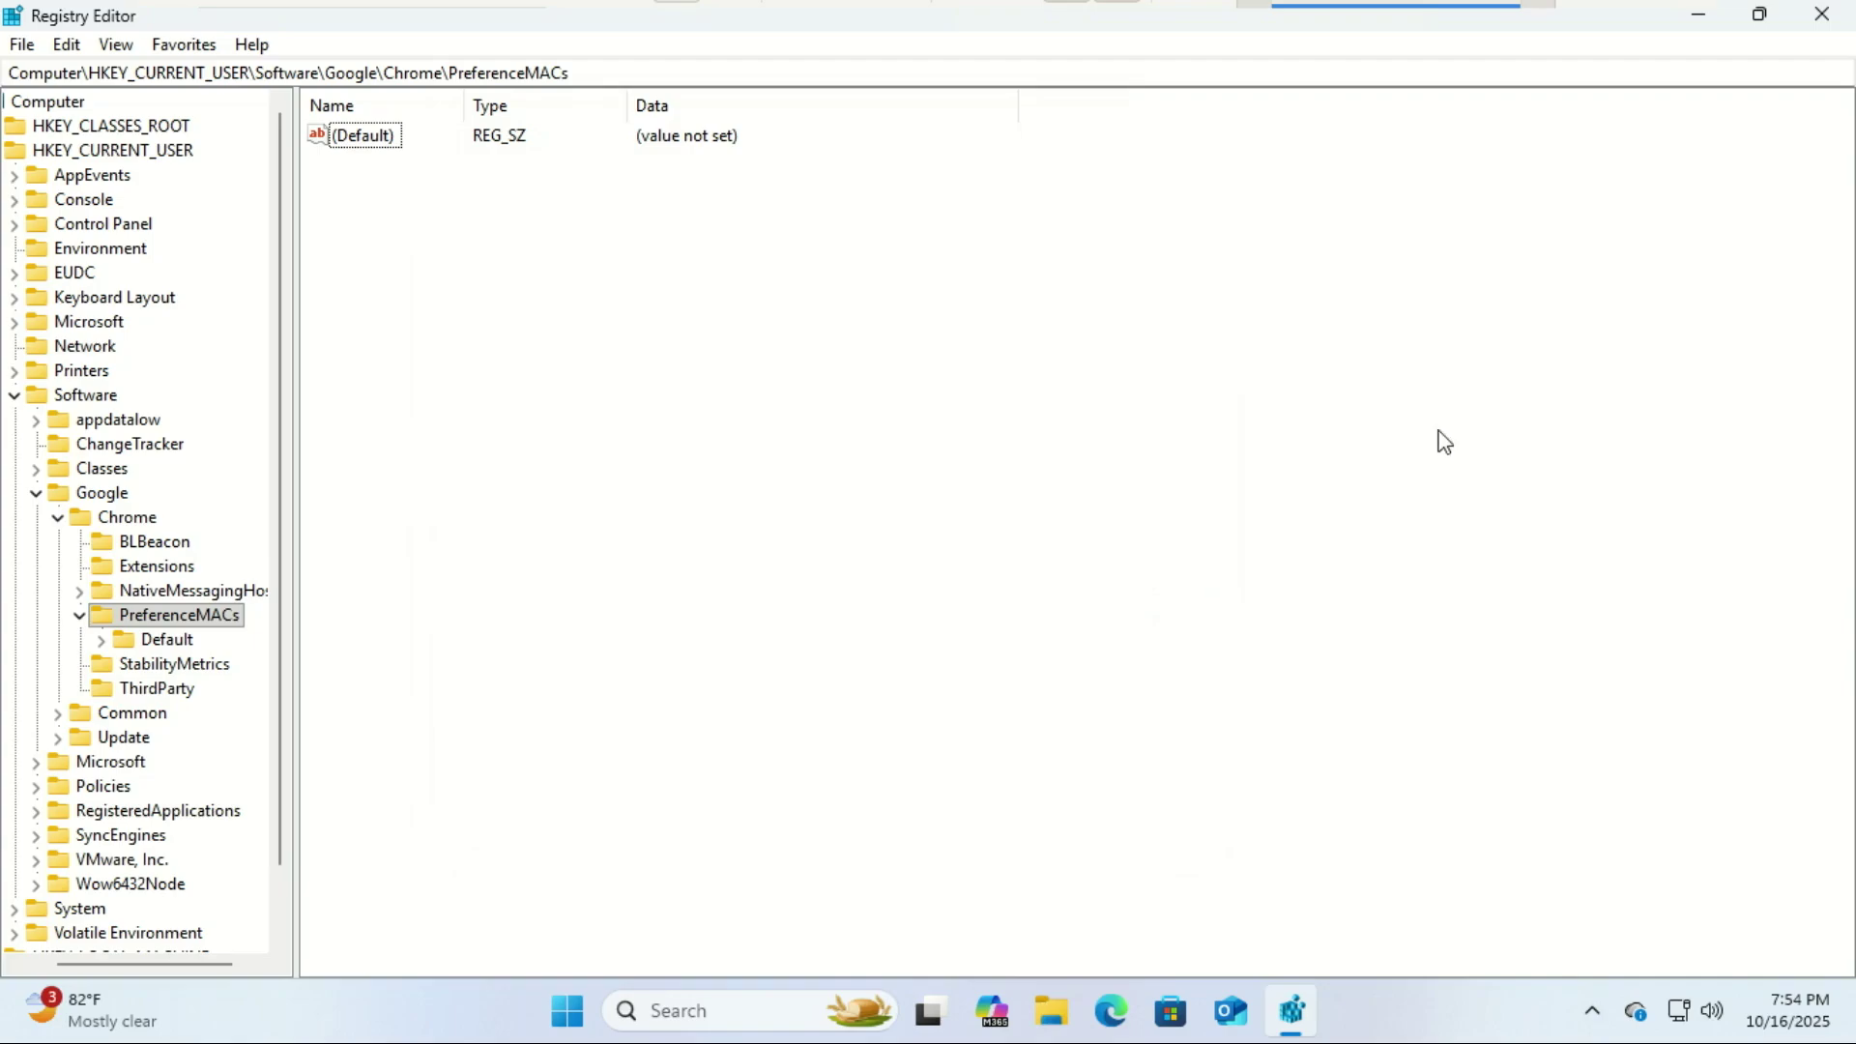
Step: Close Registry Editor and copy the User Data folder from the F: drive in File Explorer
{"action": "left_click", "coordinate": [1822, 13]}
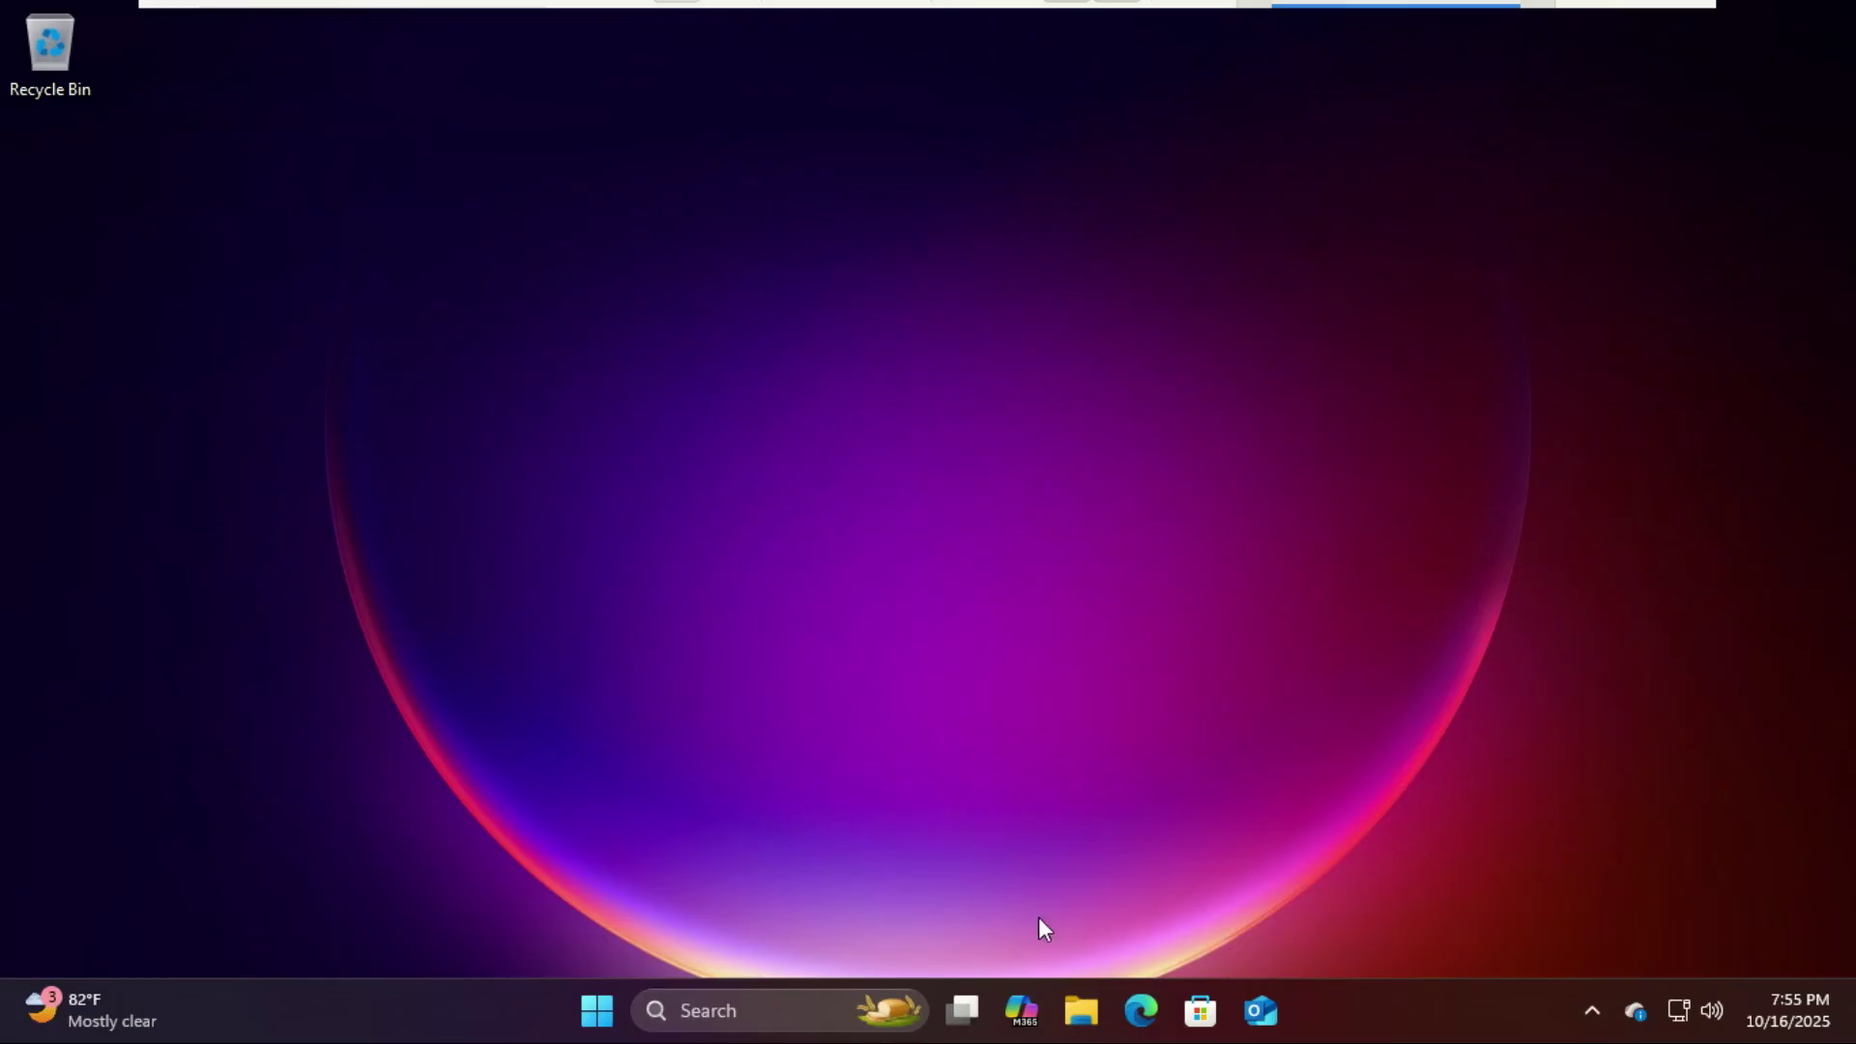
{"action": "left_click", "coordinate": [1090, 1015]}
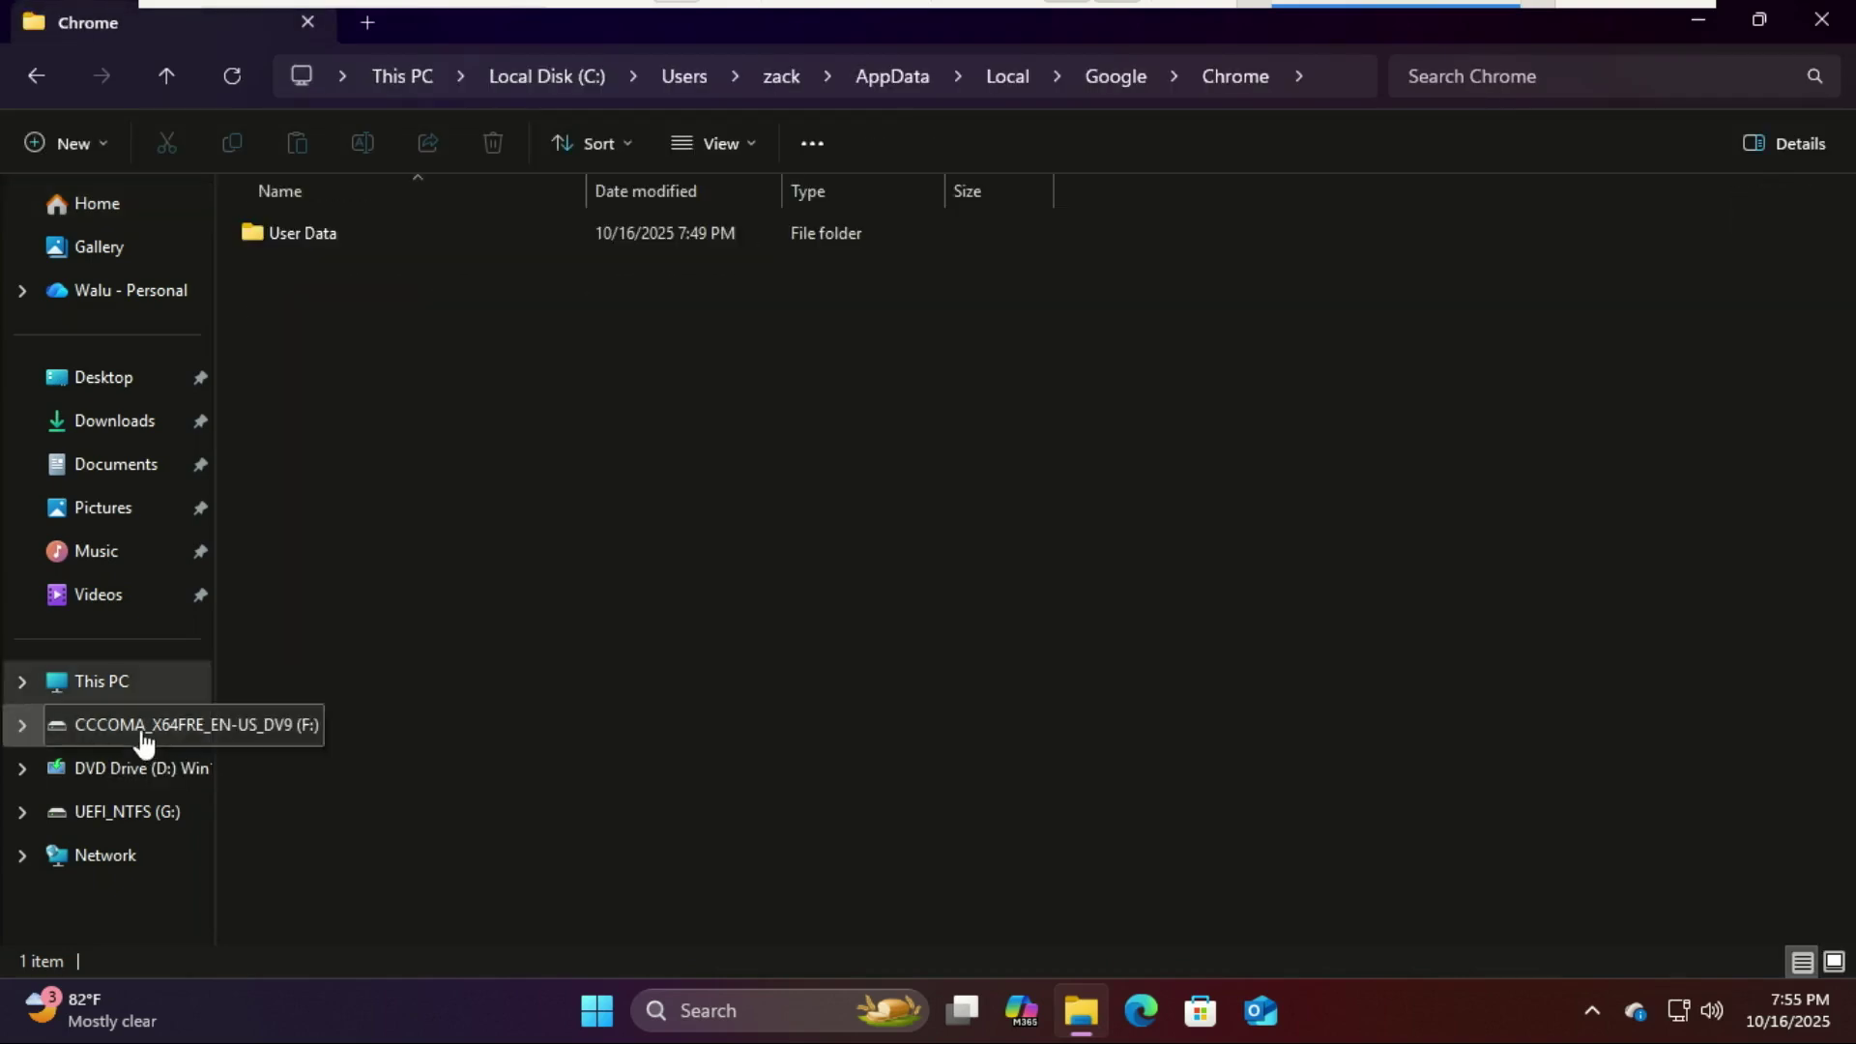
{"action": "left_click", "coordinate": [142, 742]}
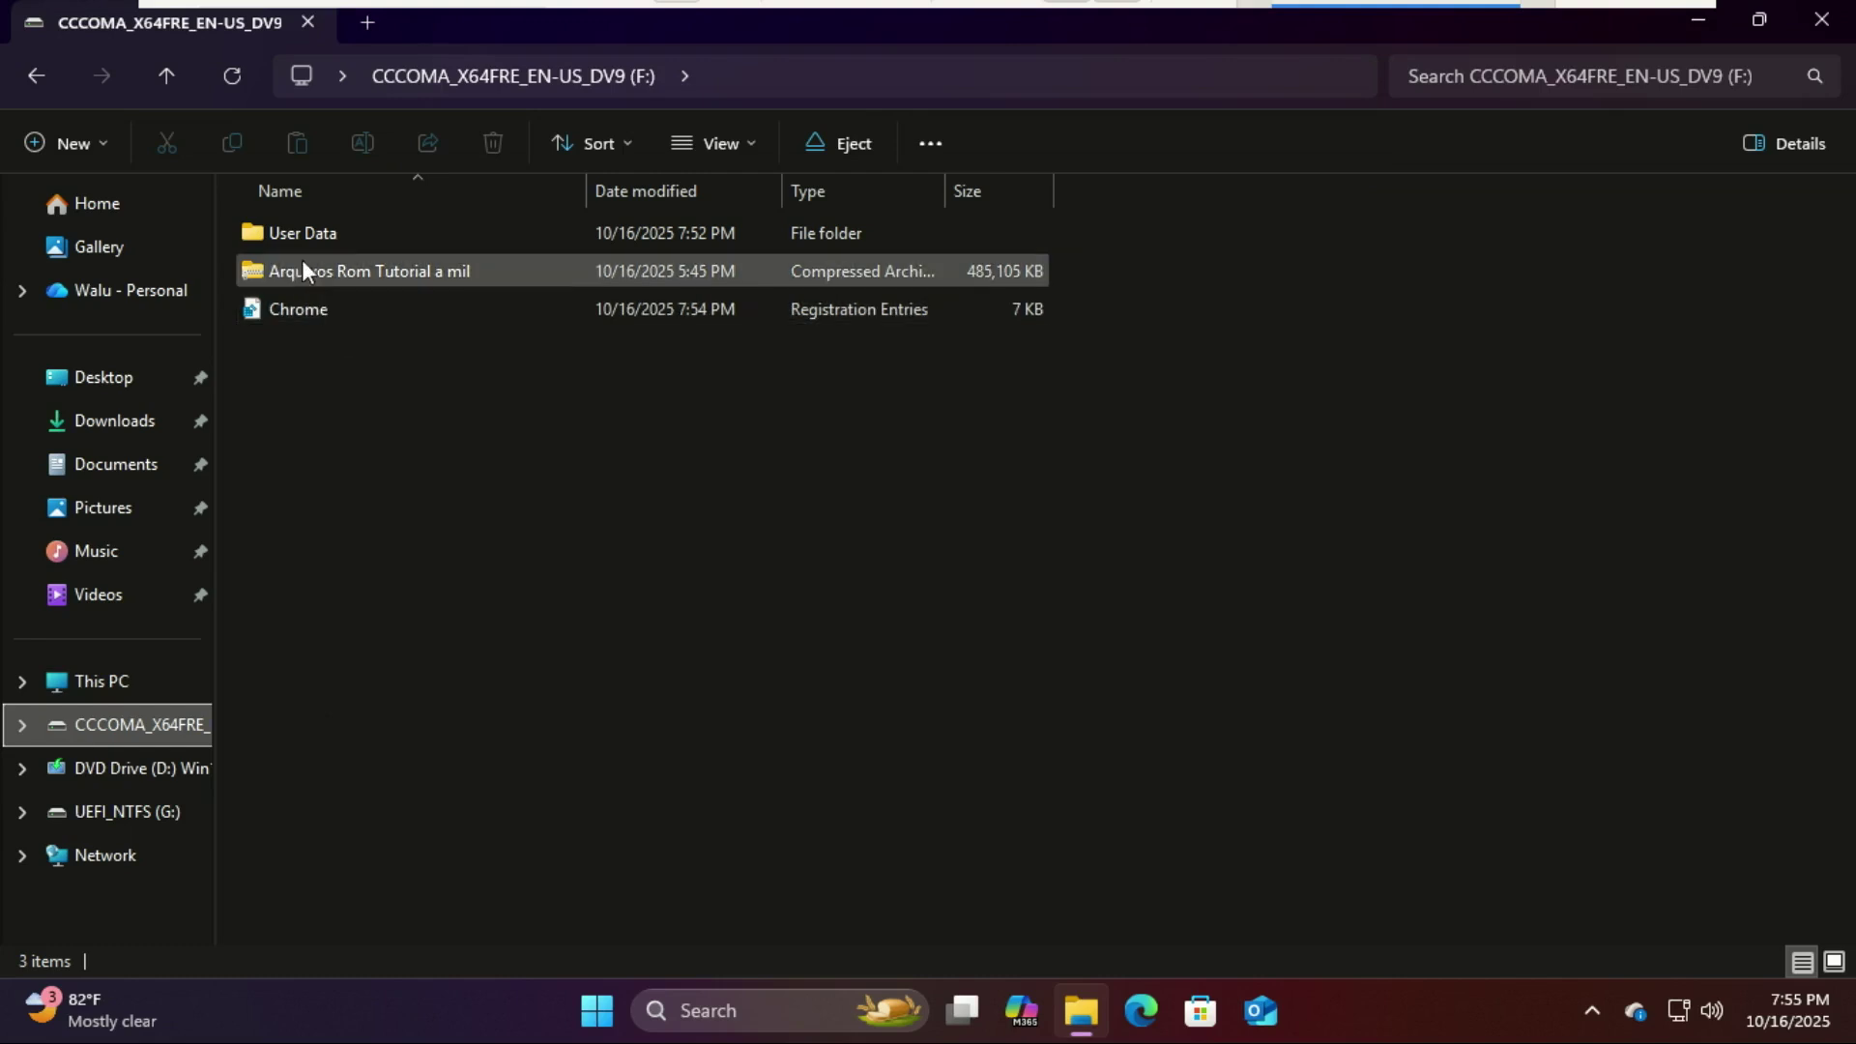
{"action": "right_click", "coordinate": [298, 241]}
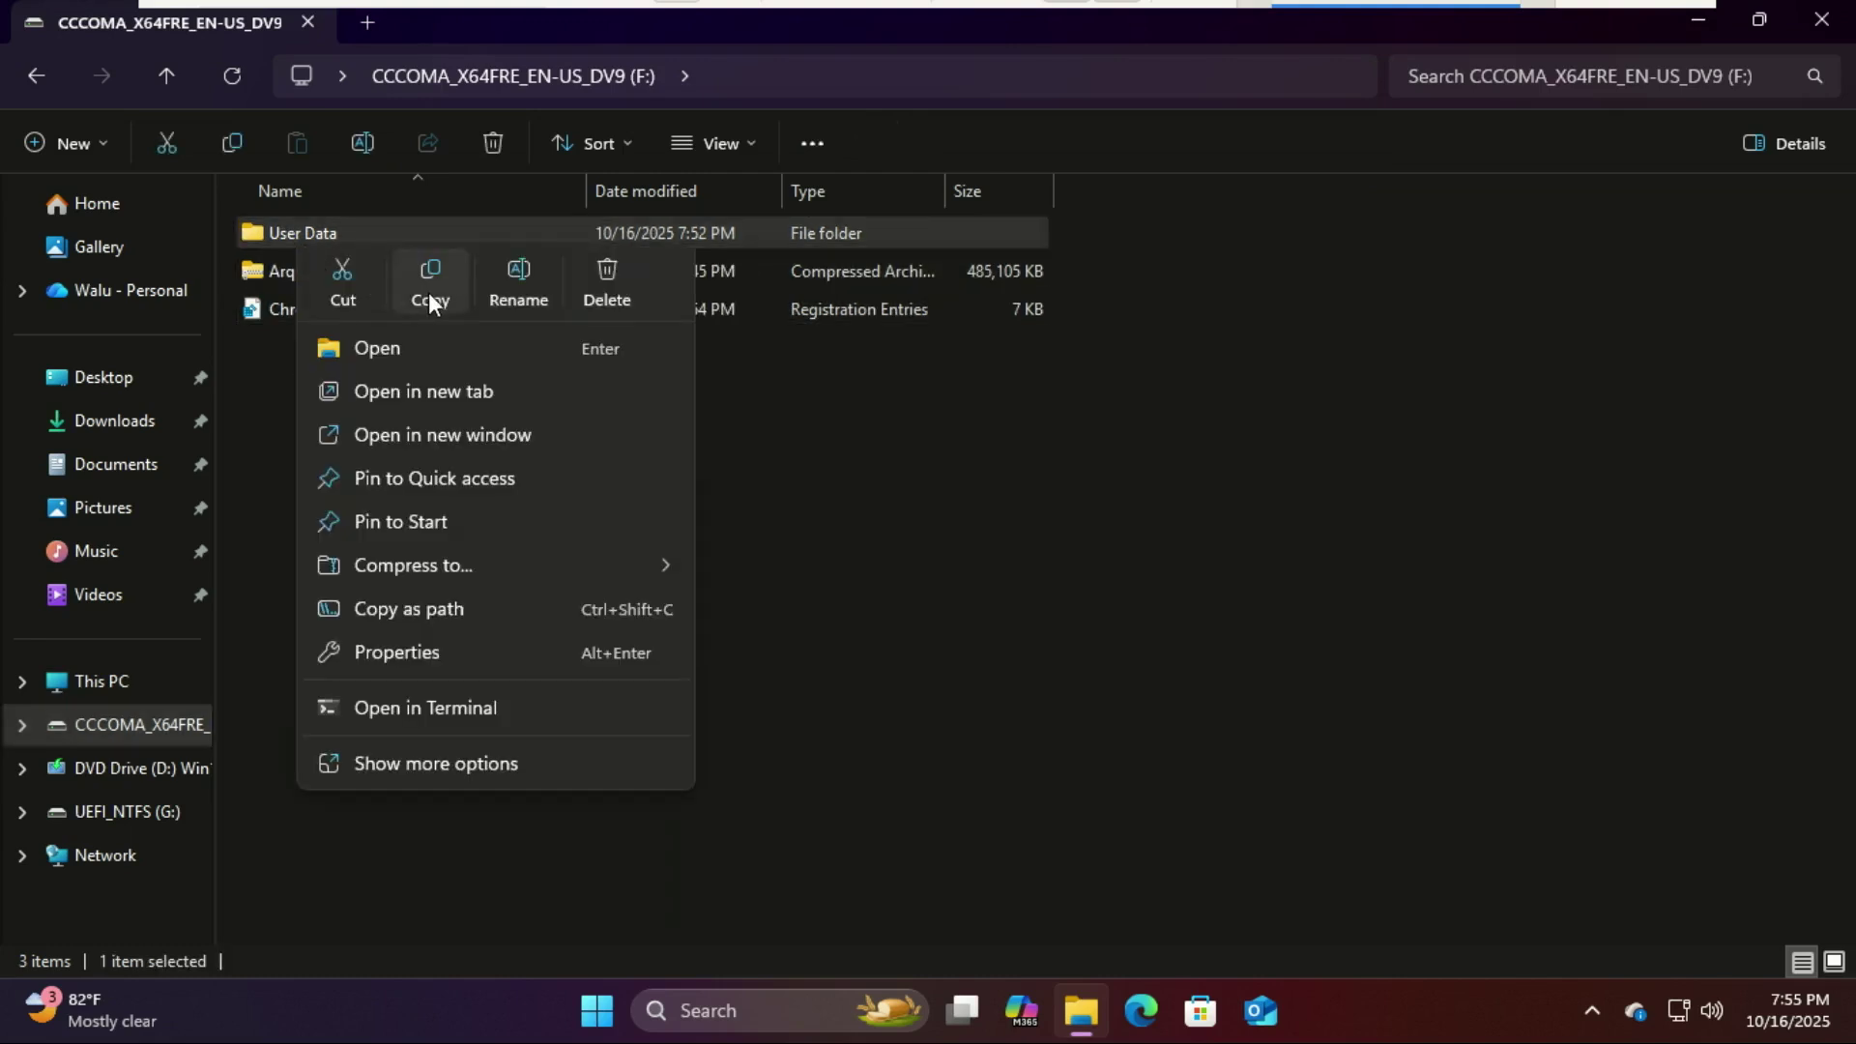
{"action": "left_click", "coordinate": [431, 292]}
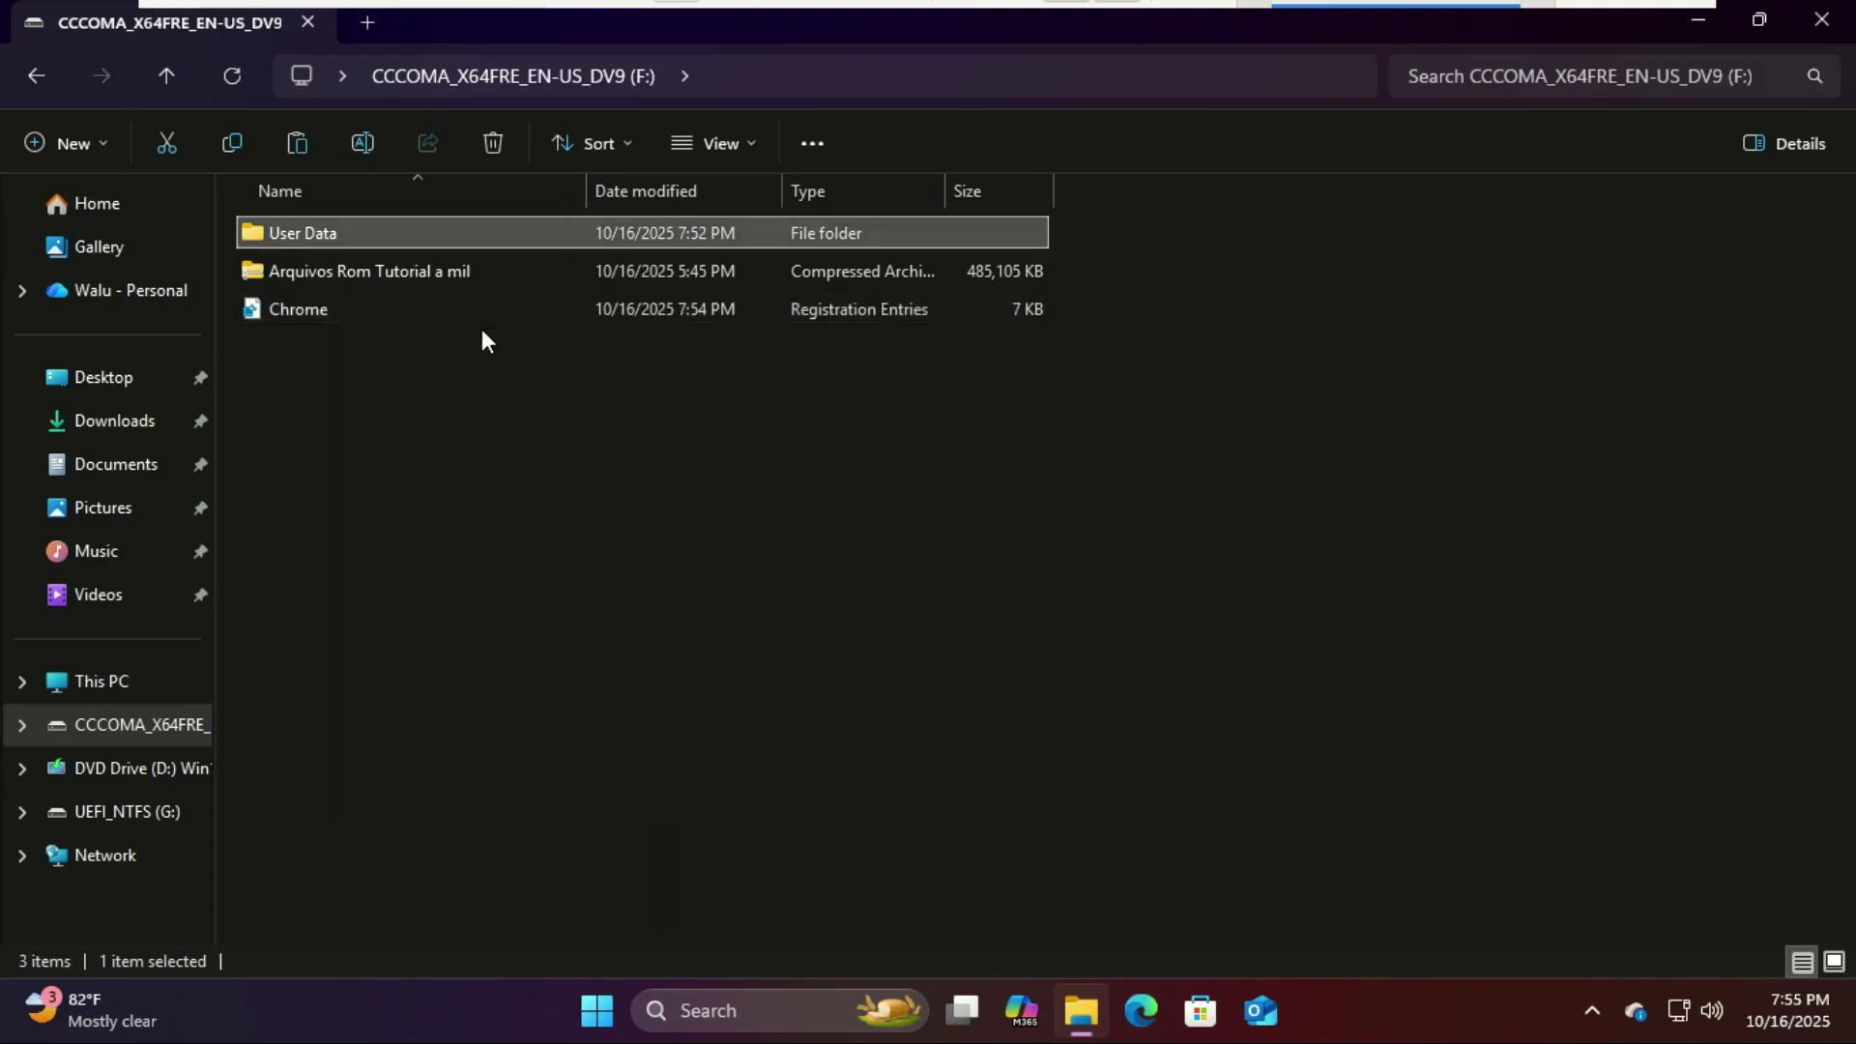
{"action": "left_click", "coordinate": [114, 682]}
Step: Go to %LOCALAPPDATA%\Google\Chrome by pasting the path into the address bar
{"action": "left_click", "coordinate": [509, 78]}
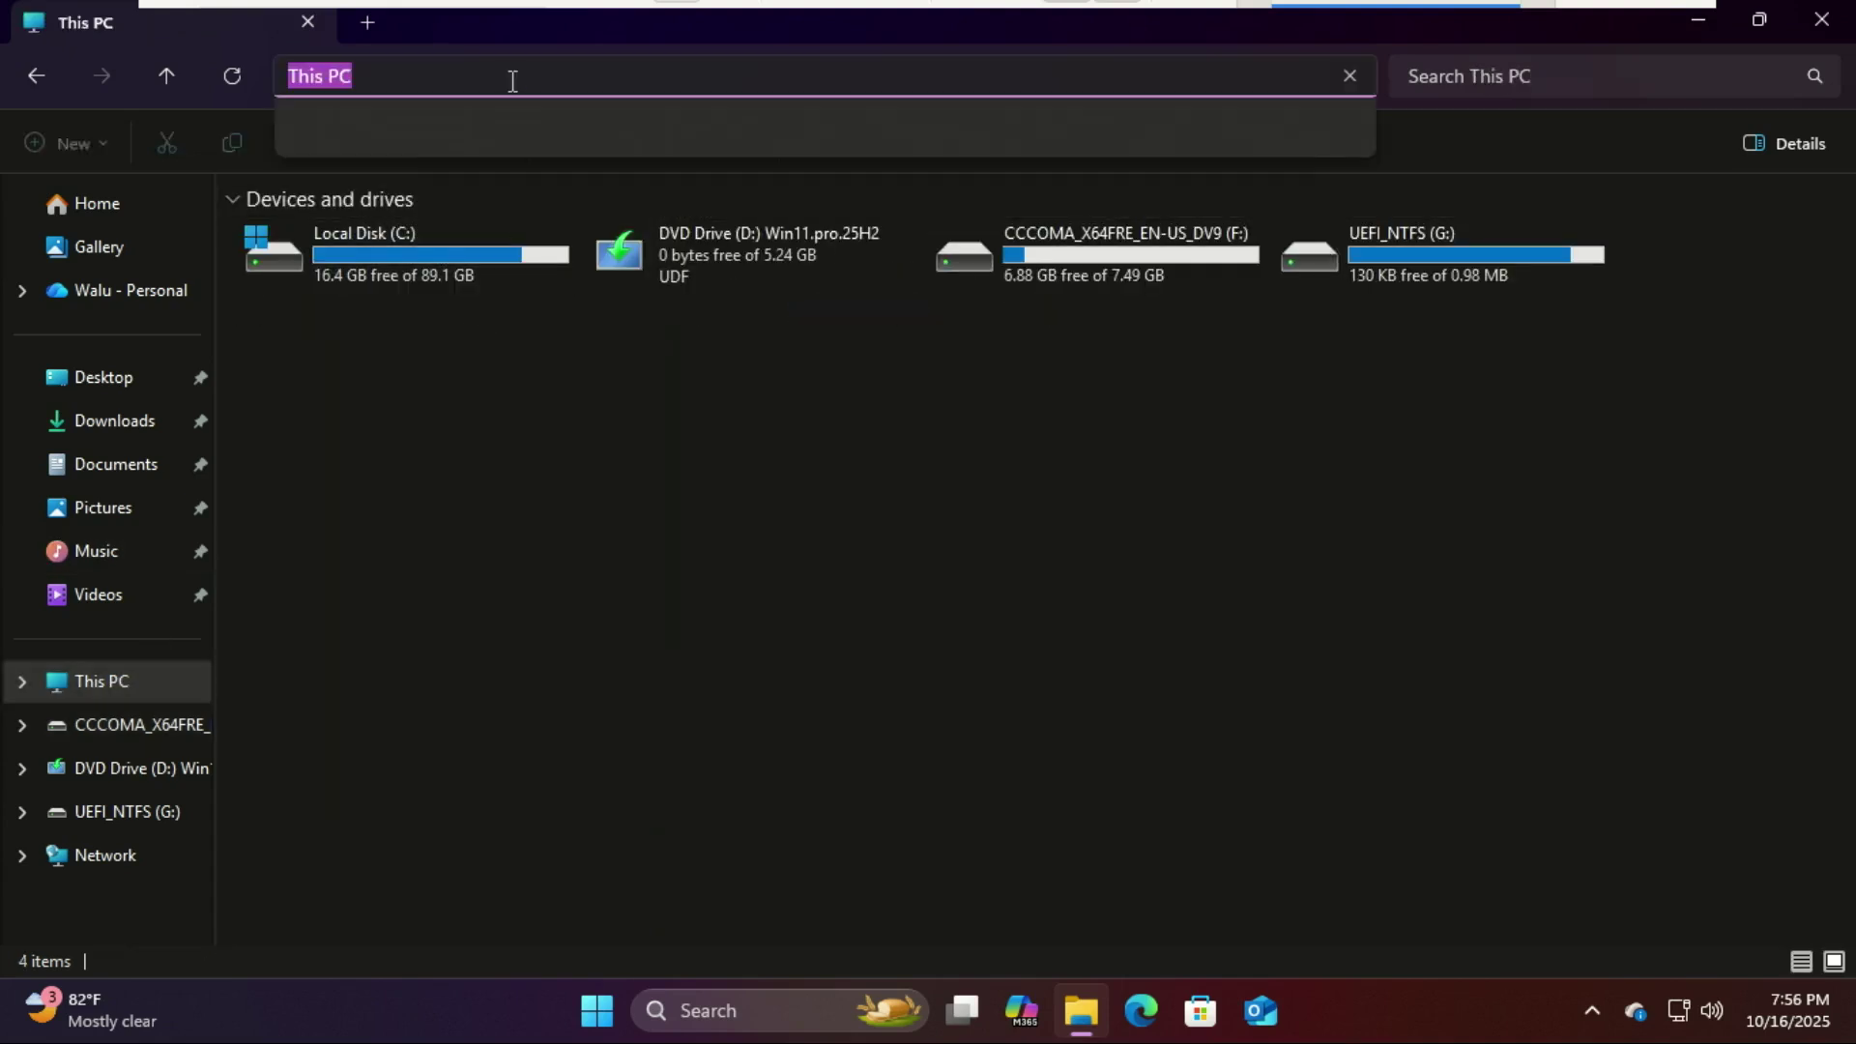
{"action": "key", "text": "BackSpace"}
{"action": "right_click", "coordinate": [411, 78]}
{"action": "left_click", "coordinate": [476, 102]}
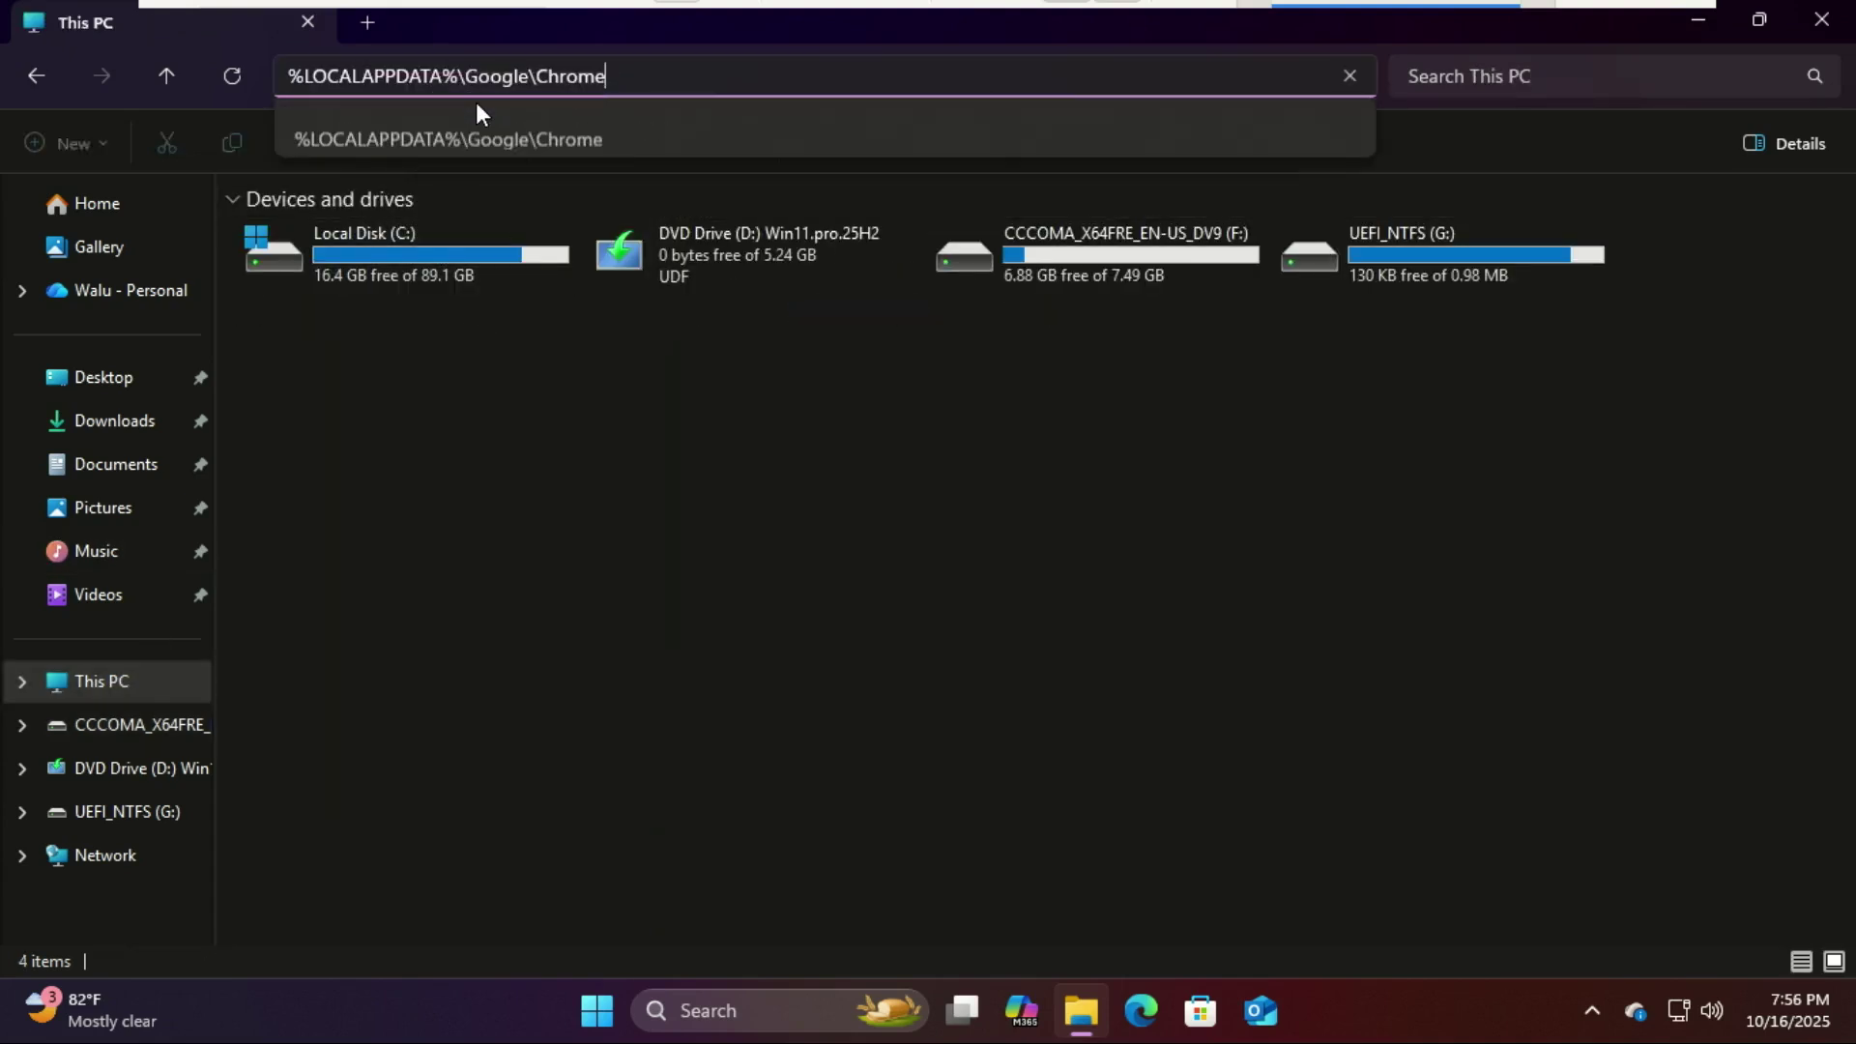
{"action": "key", "text": "Return"}
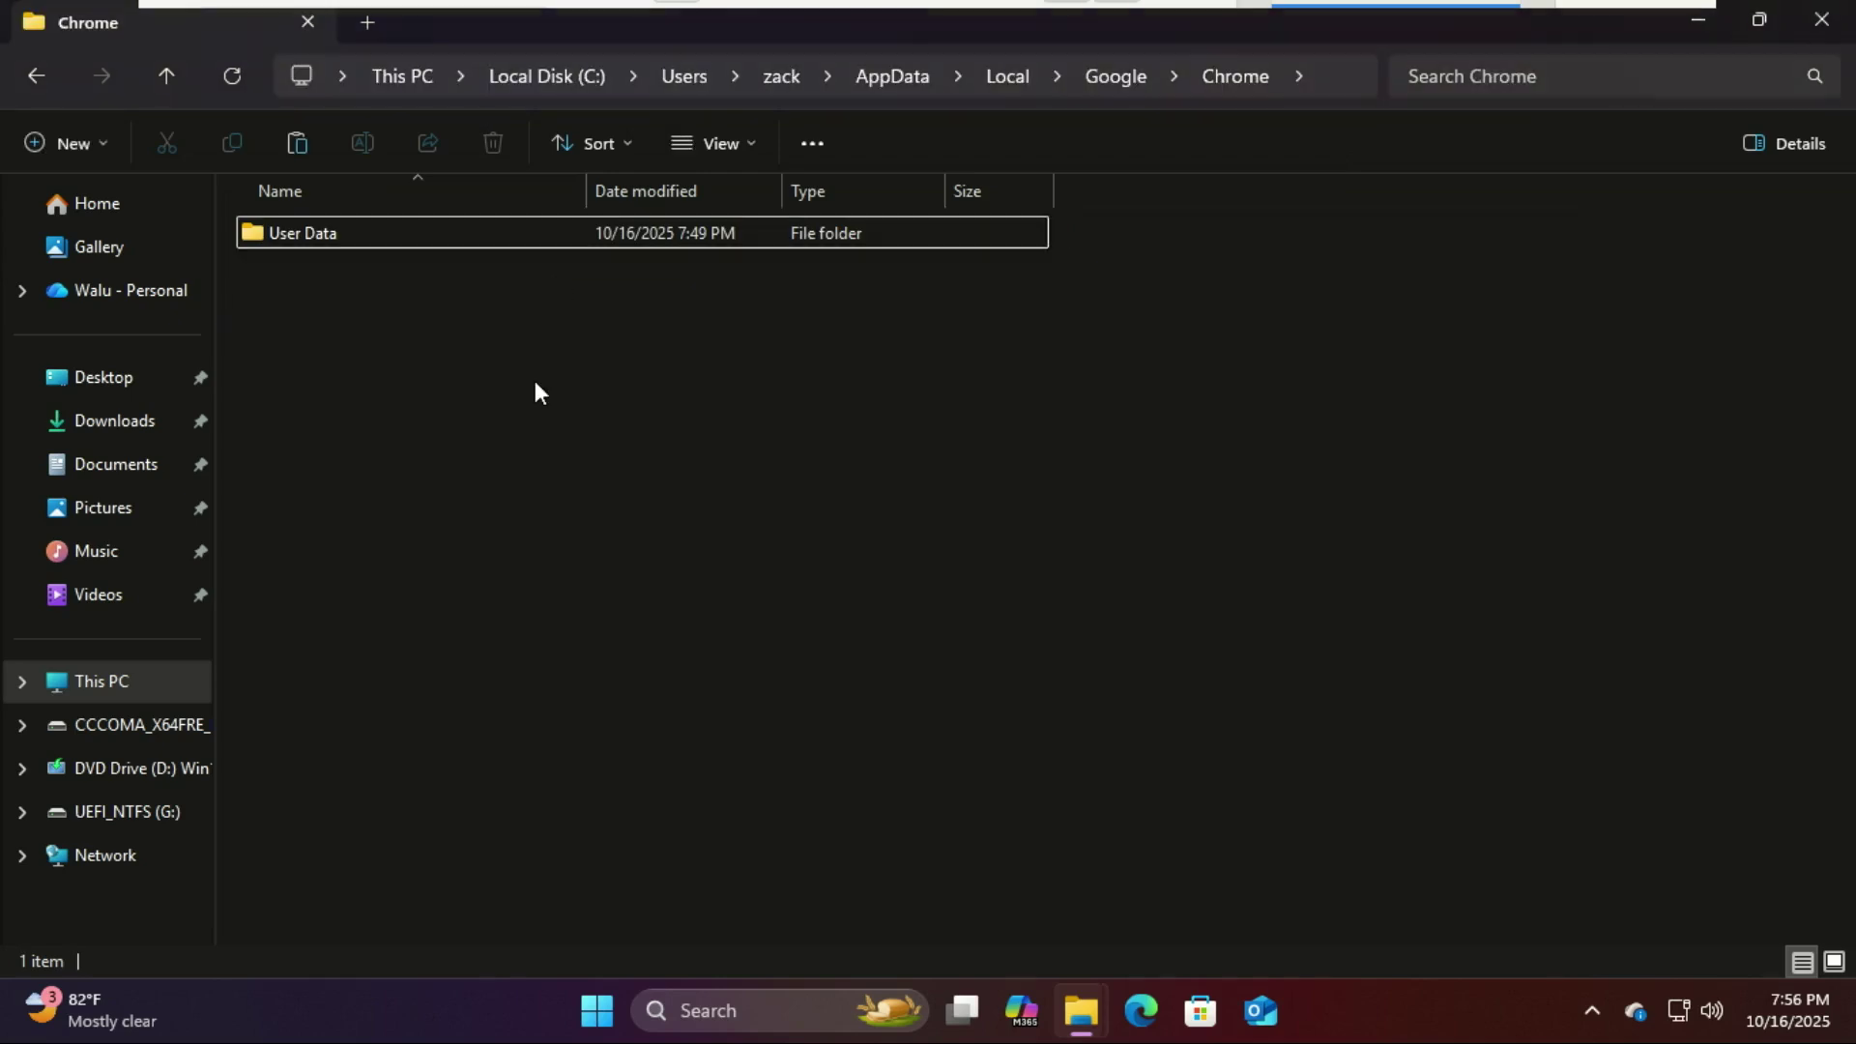
Step: Paste the User Data folder here, replacing the files in the destination
{"action": "right_click", "coordinate": [535, 383]}
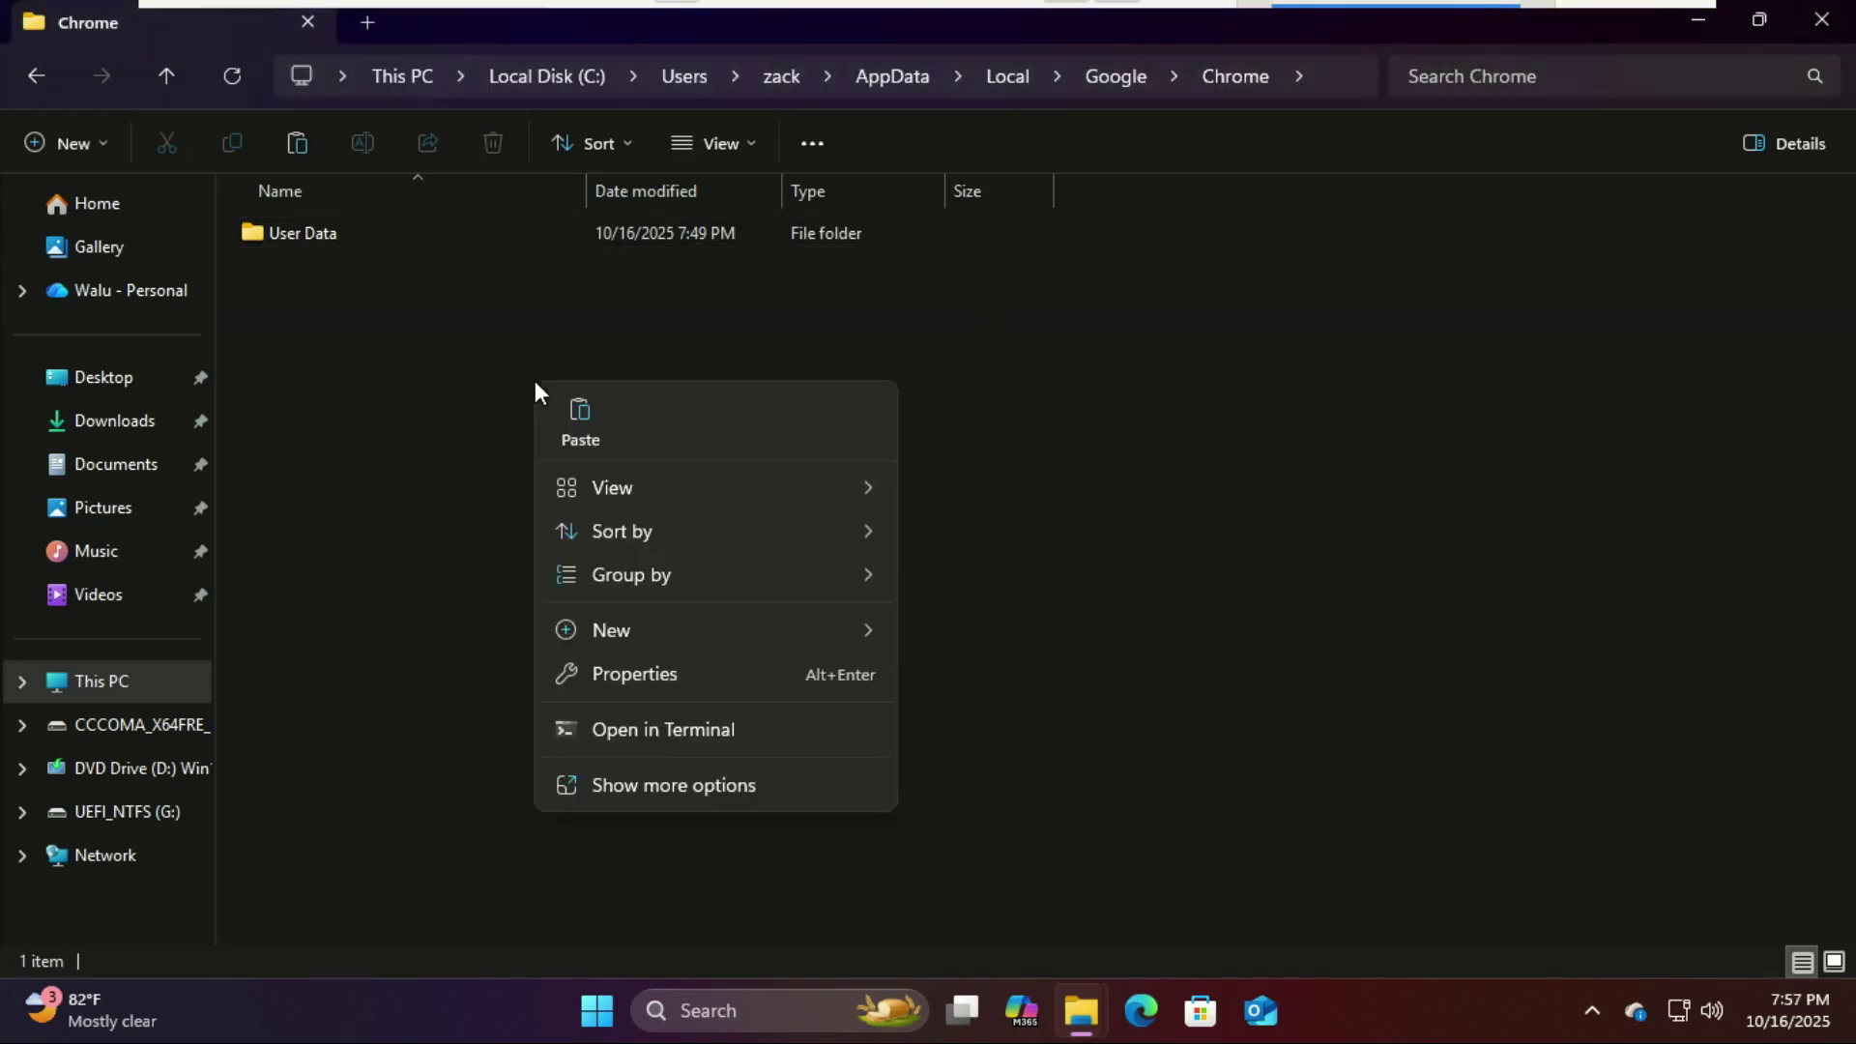
{"action": "left_click", "coordinate": [576, 429]}
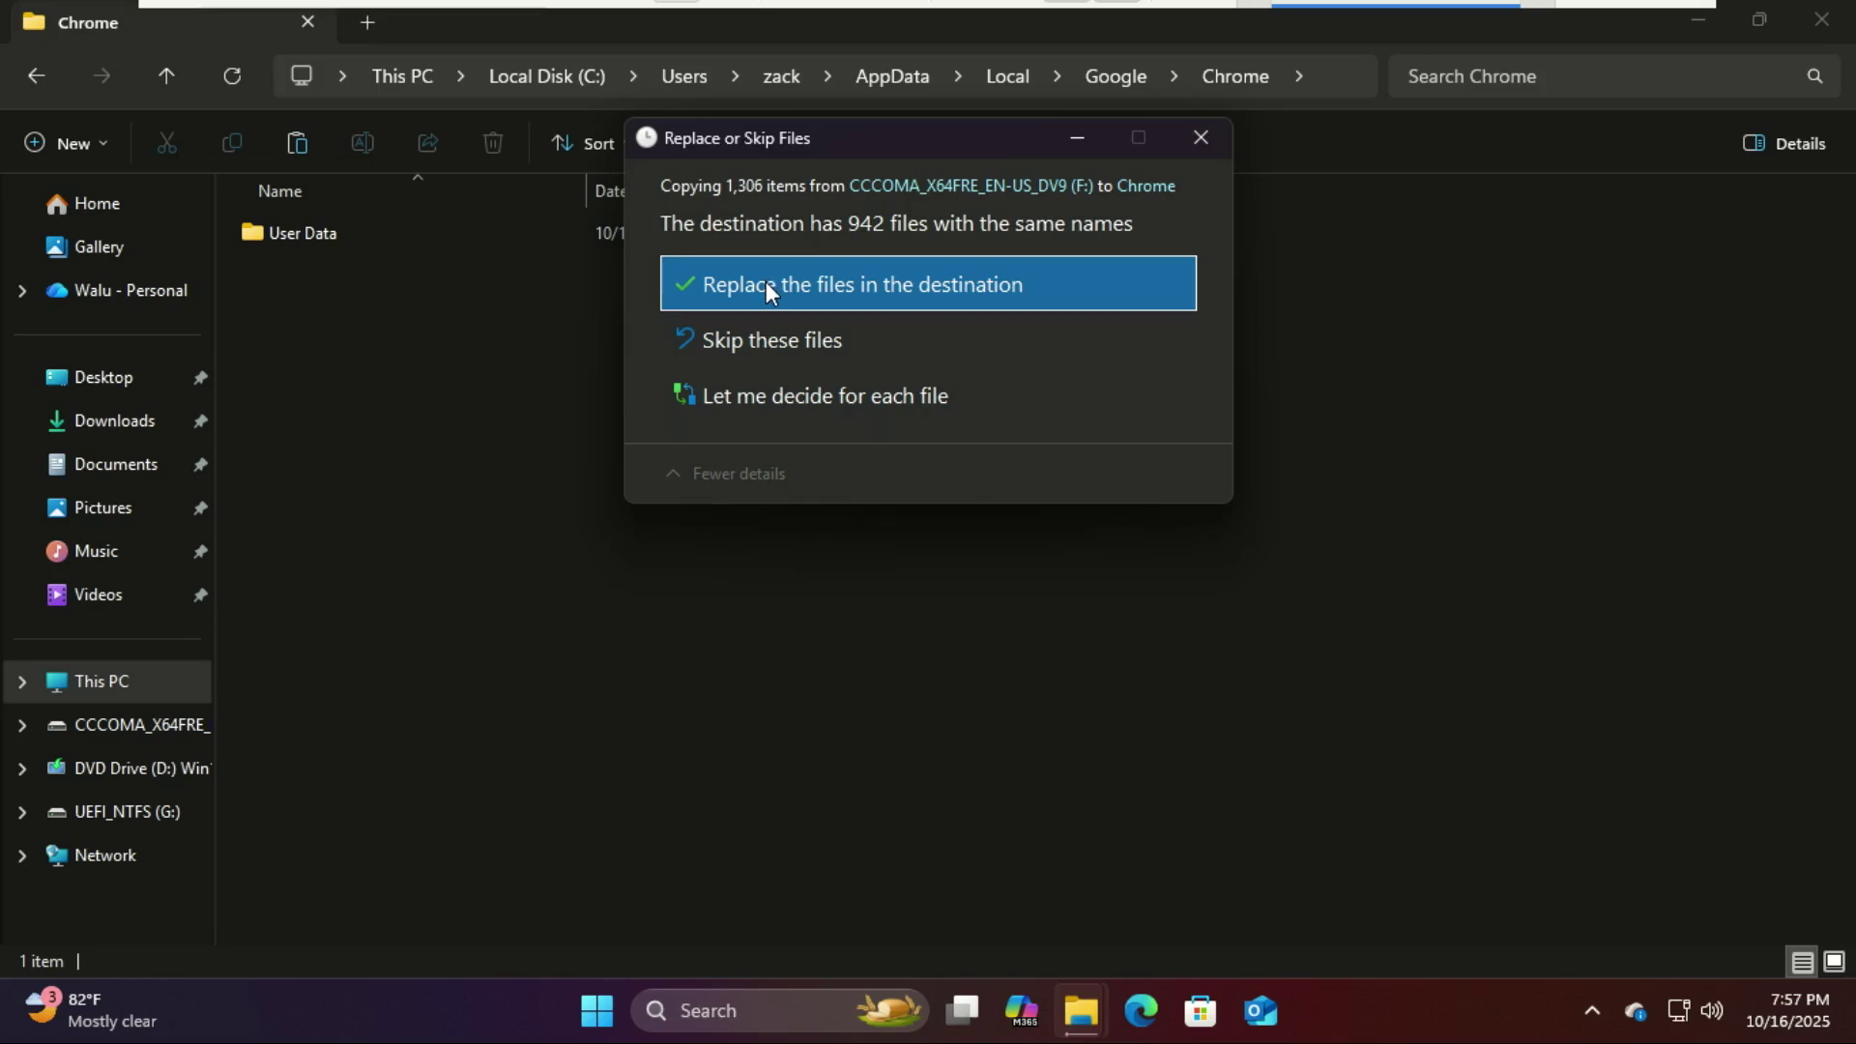
{"action": "left_click", "coordinate": [765, 283]}
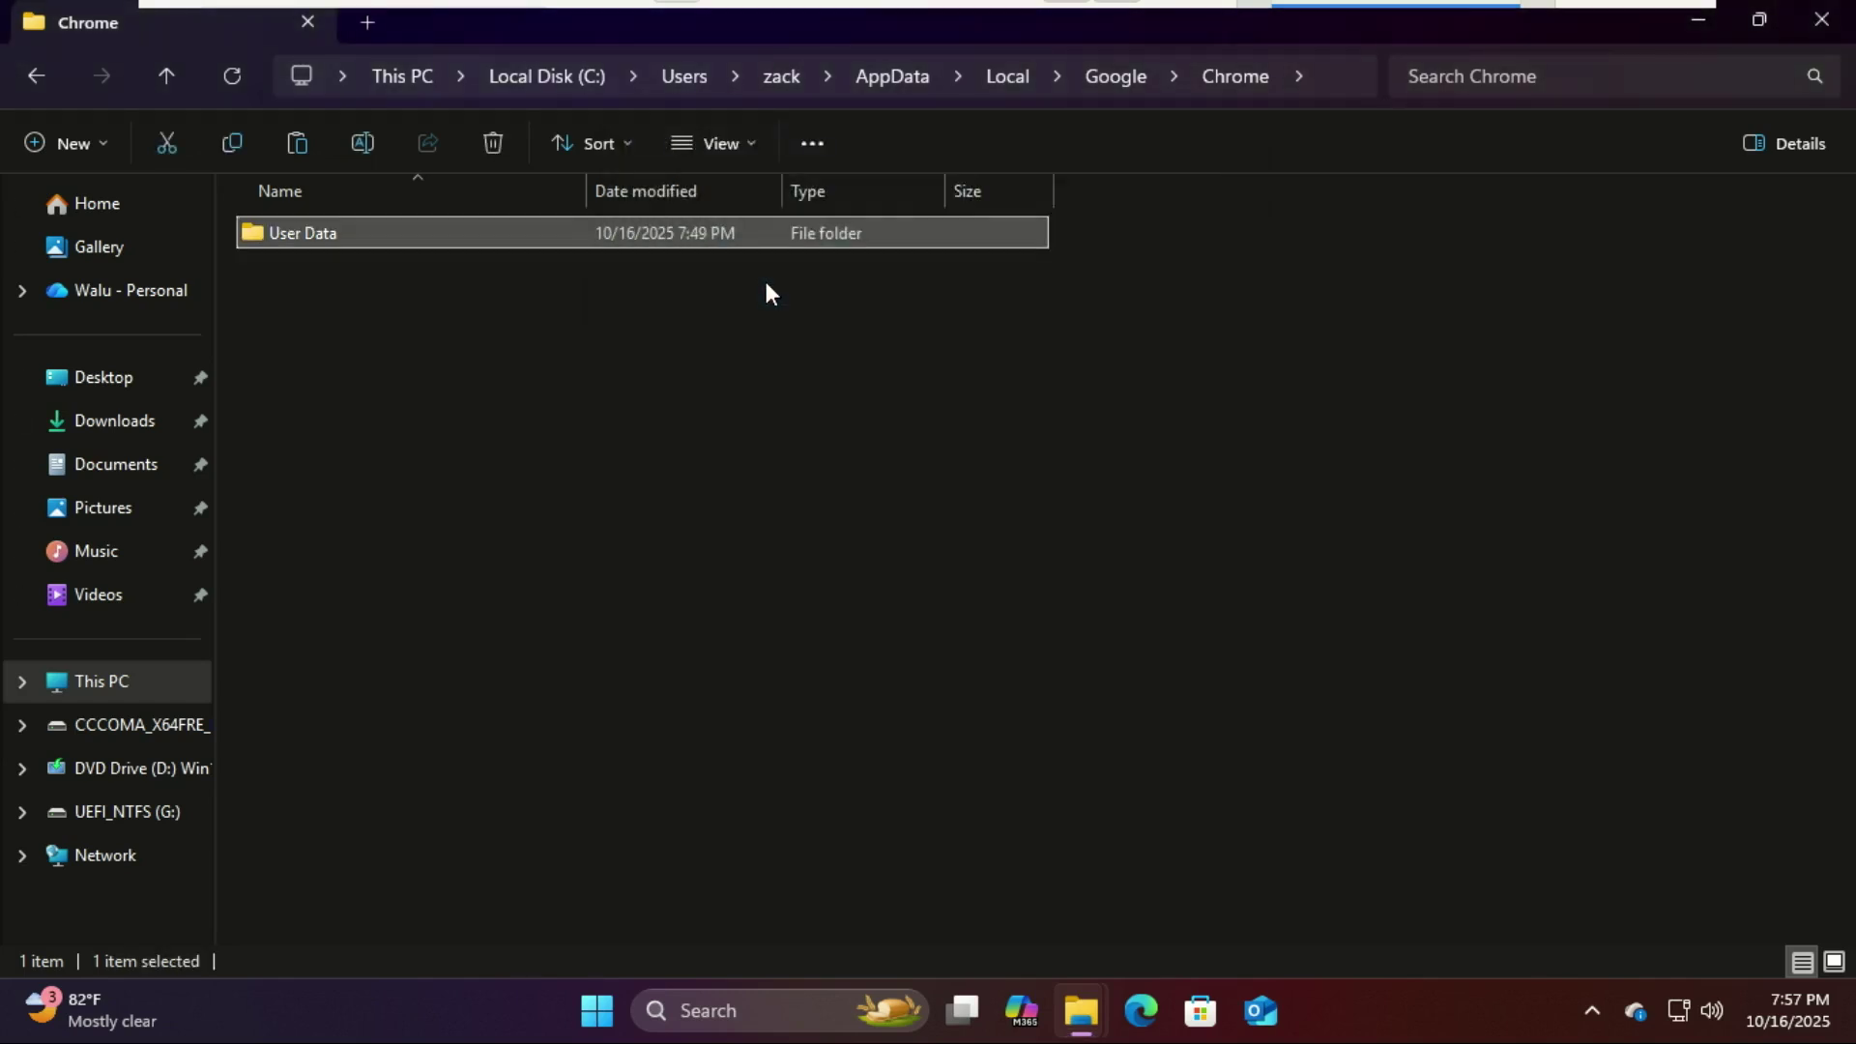
Step: Merge F:\Chrome.reg into the registry, approving the UAC prompt and the confirmation
{"action": "left_click", "coordinate": [771, 292]}
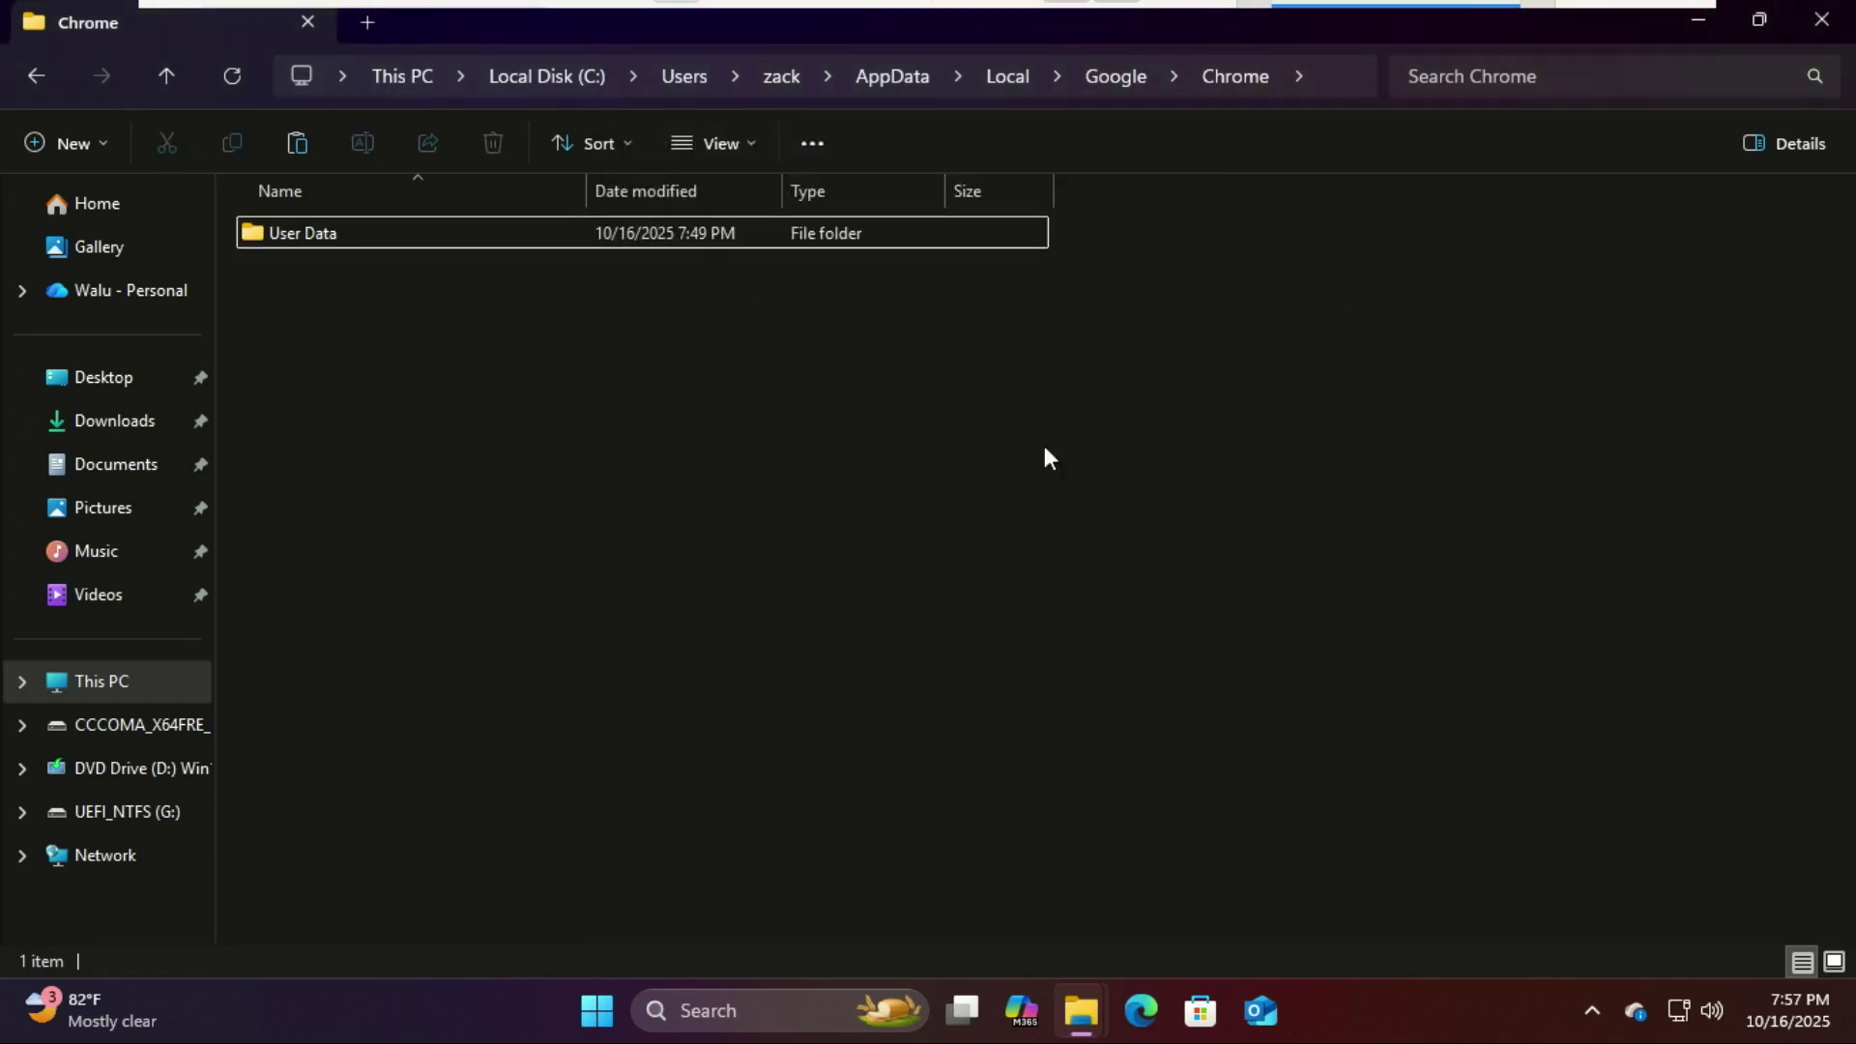
{"action": "left_click", "coordinate": [157, 734]}
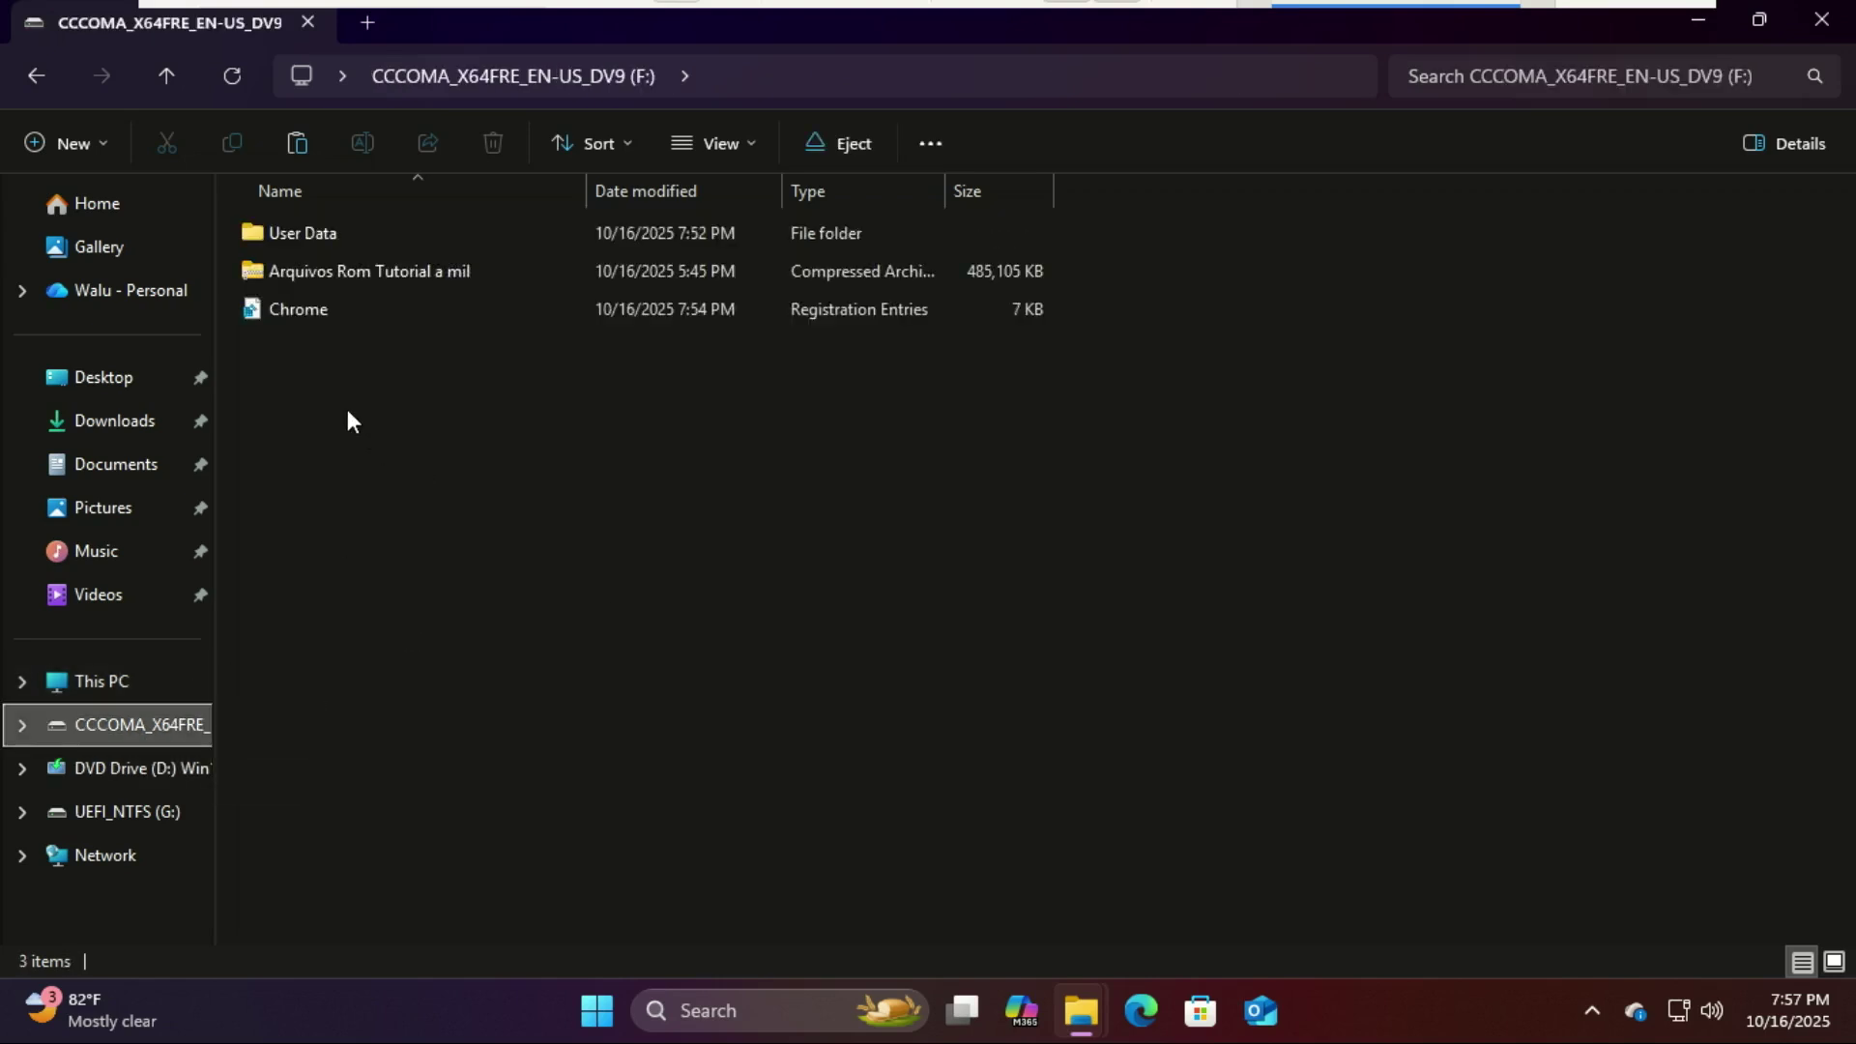
{"action": "double_click", "coordinate": [305, 311]}
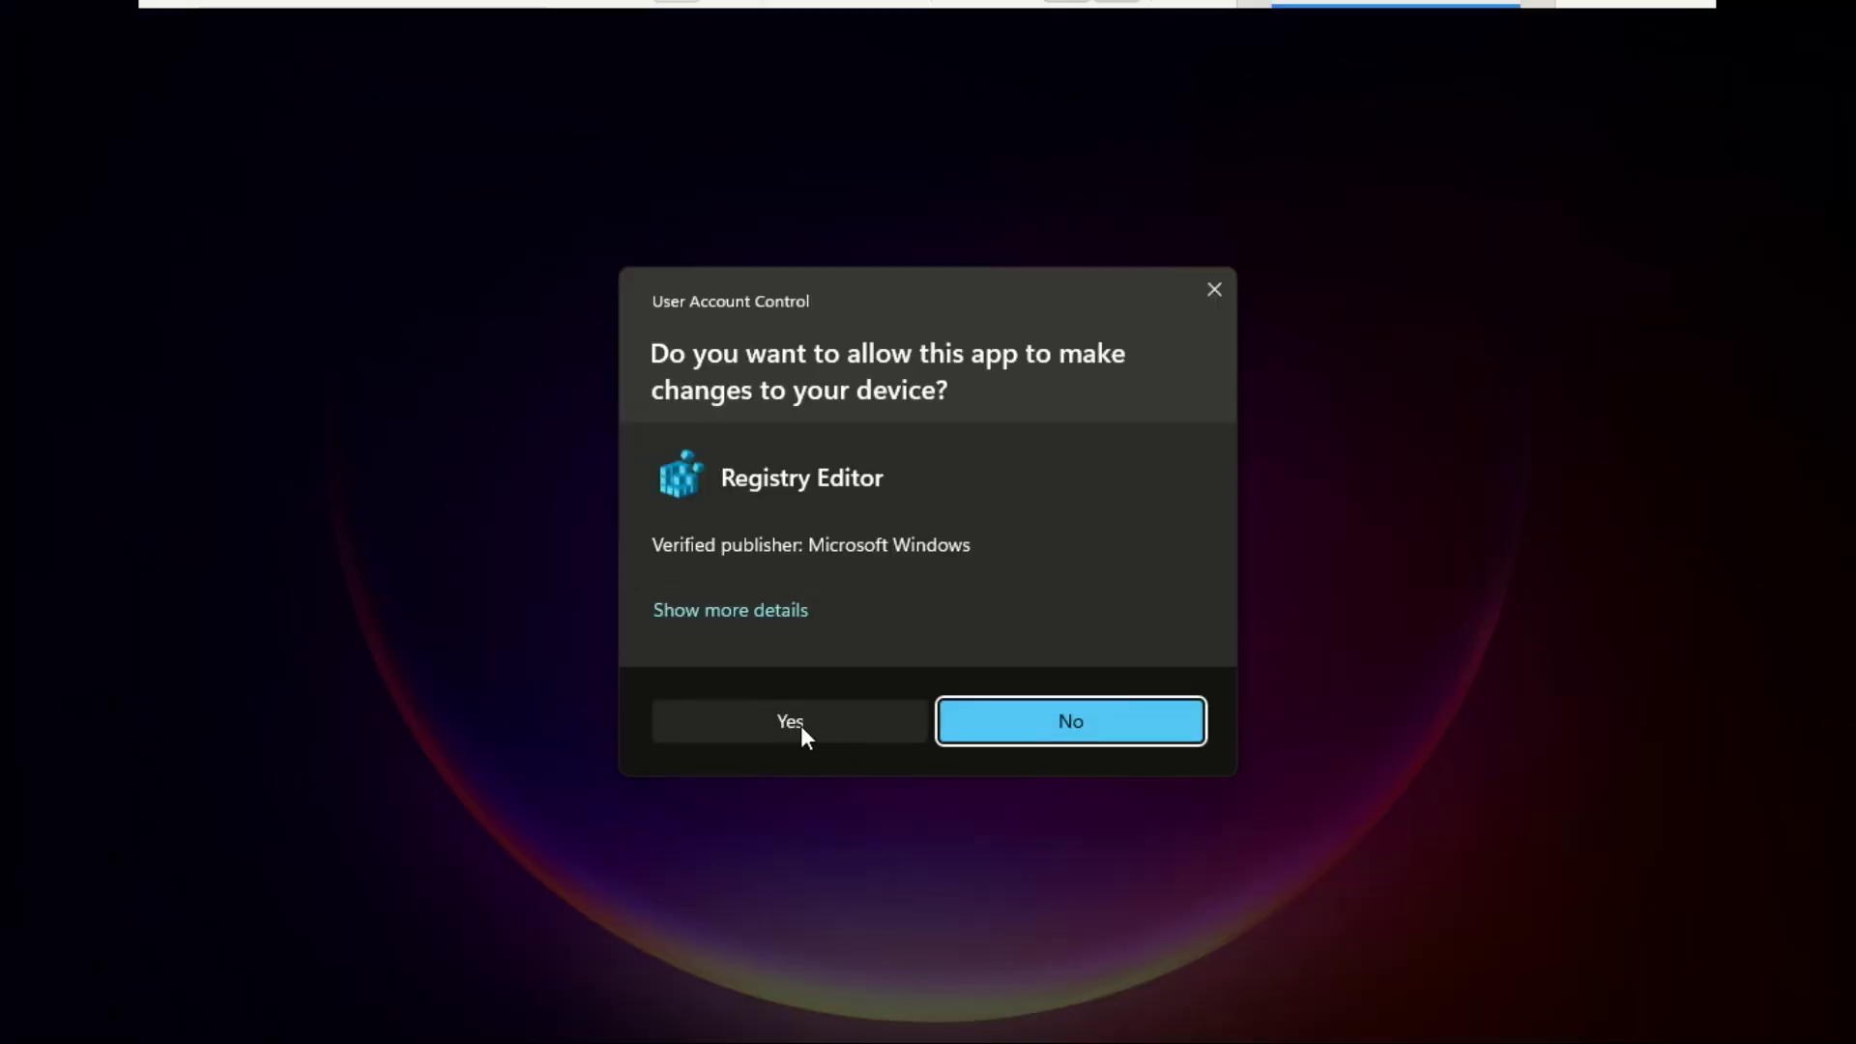
{"action": "left_click", "coordinate": [802, 727]}
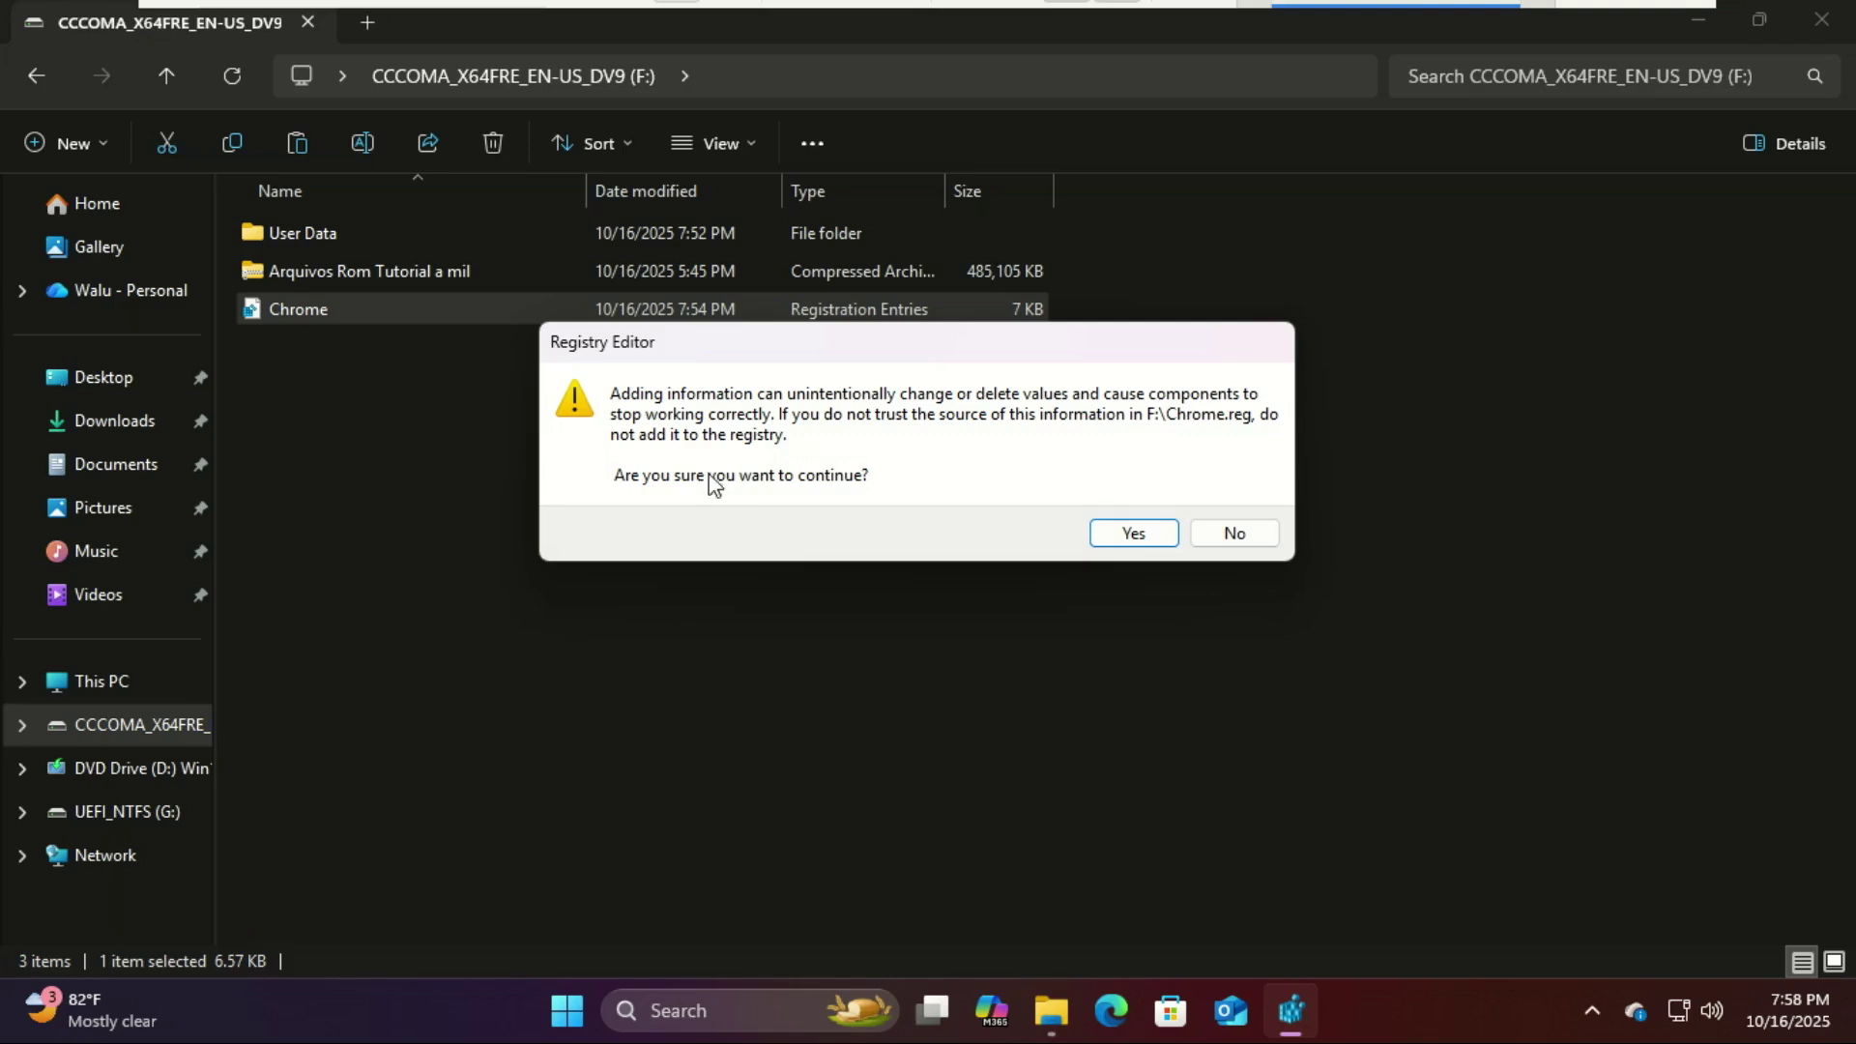
{"action": "left_click", "coordinate": [1133, 533]}
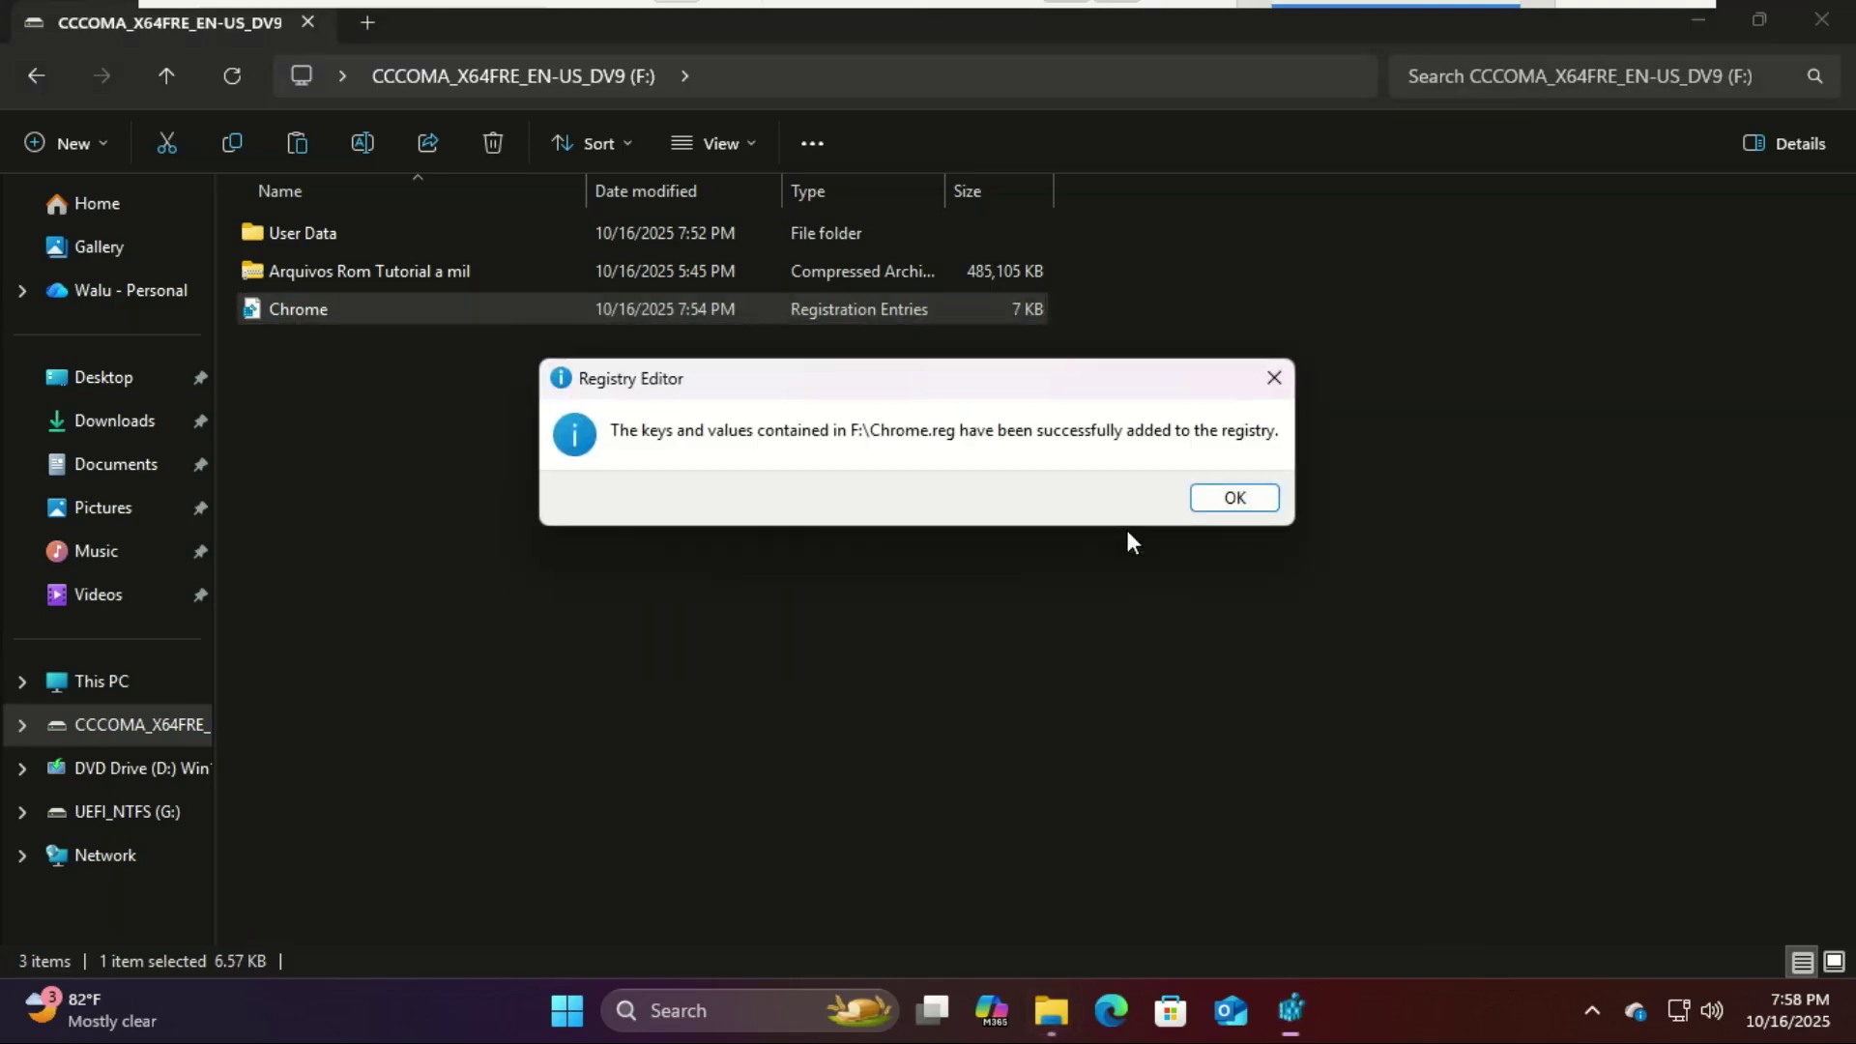
{"action": "left_click", "coordinate": [1229, 505]}
{"action": "left_click", "coordinate": [1229, 513]}
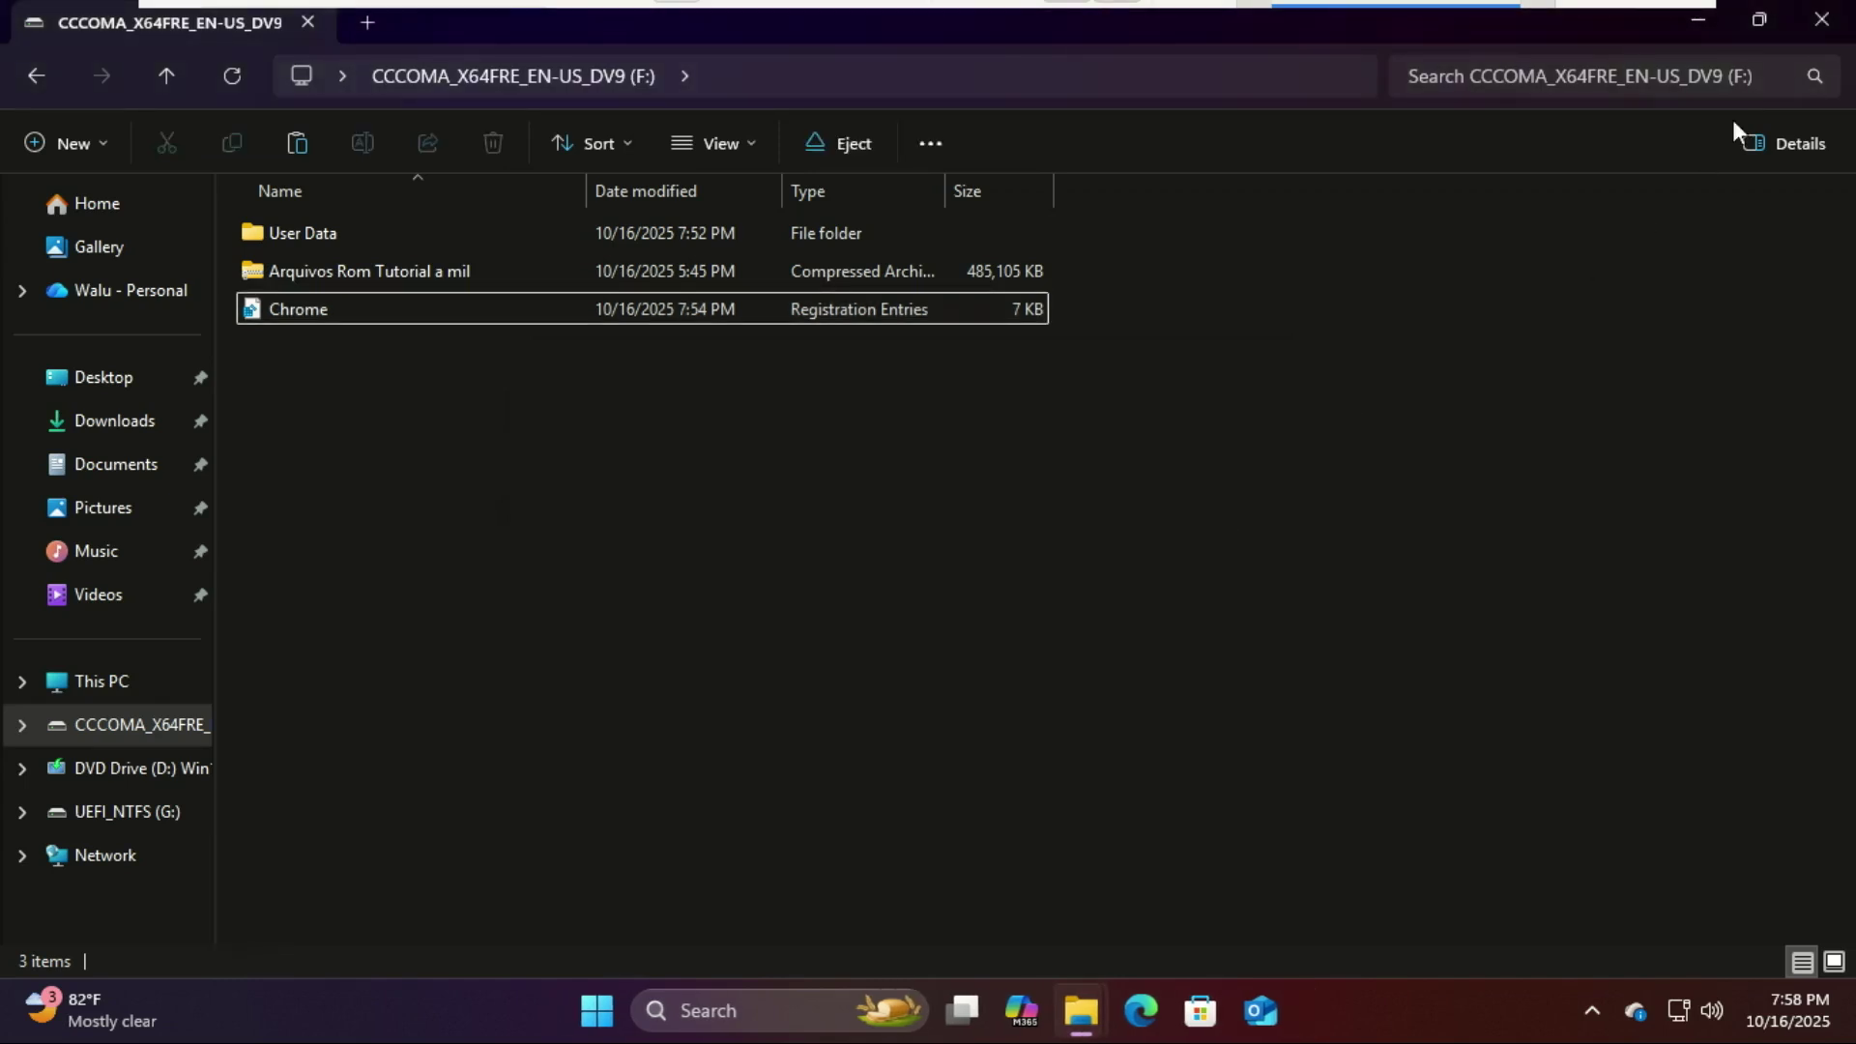
Step: Close File Explorer and restart the PC from the Start menu's power options
{"action": "left_click", "coordinate": [1819, 21]}
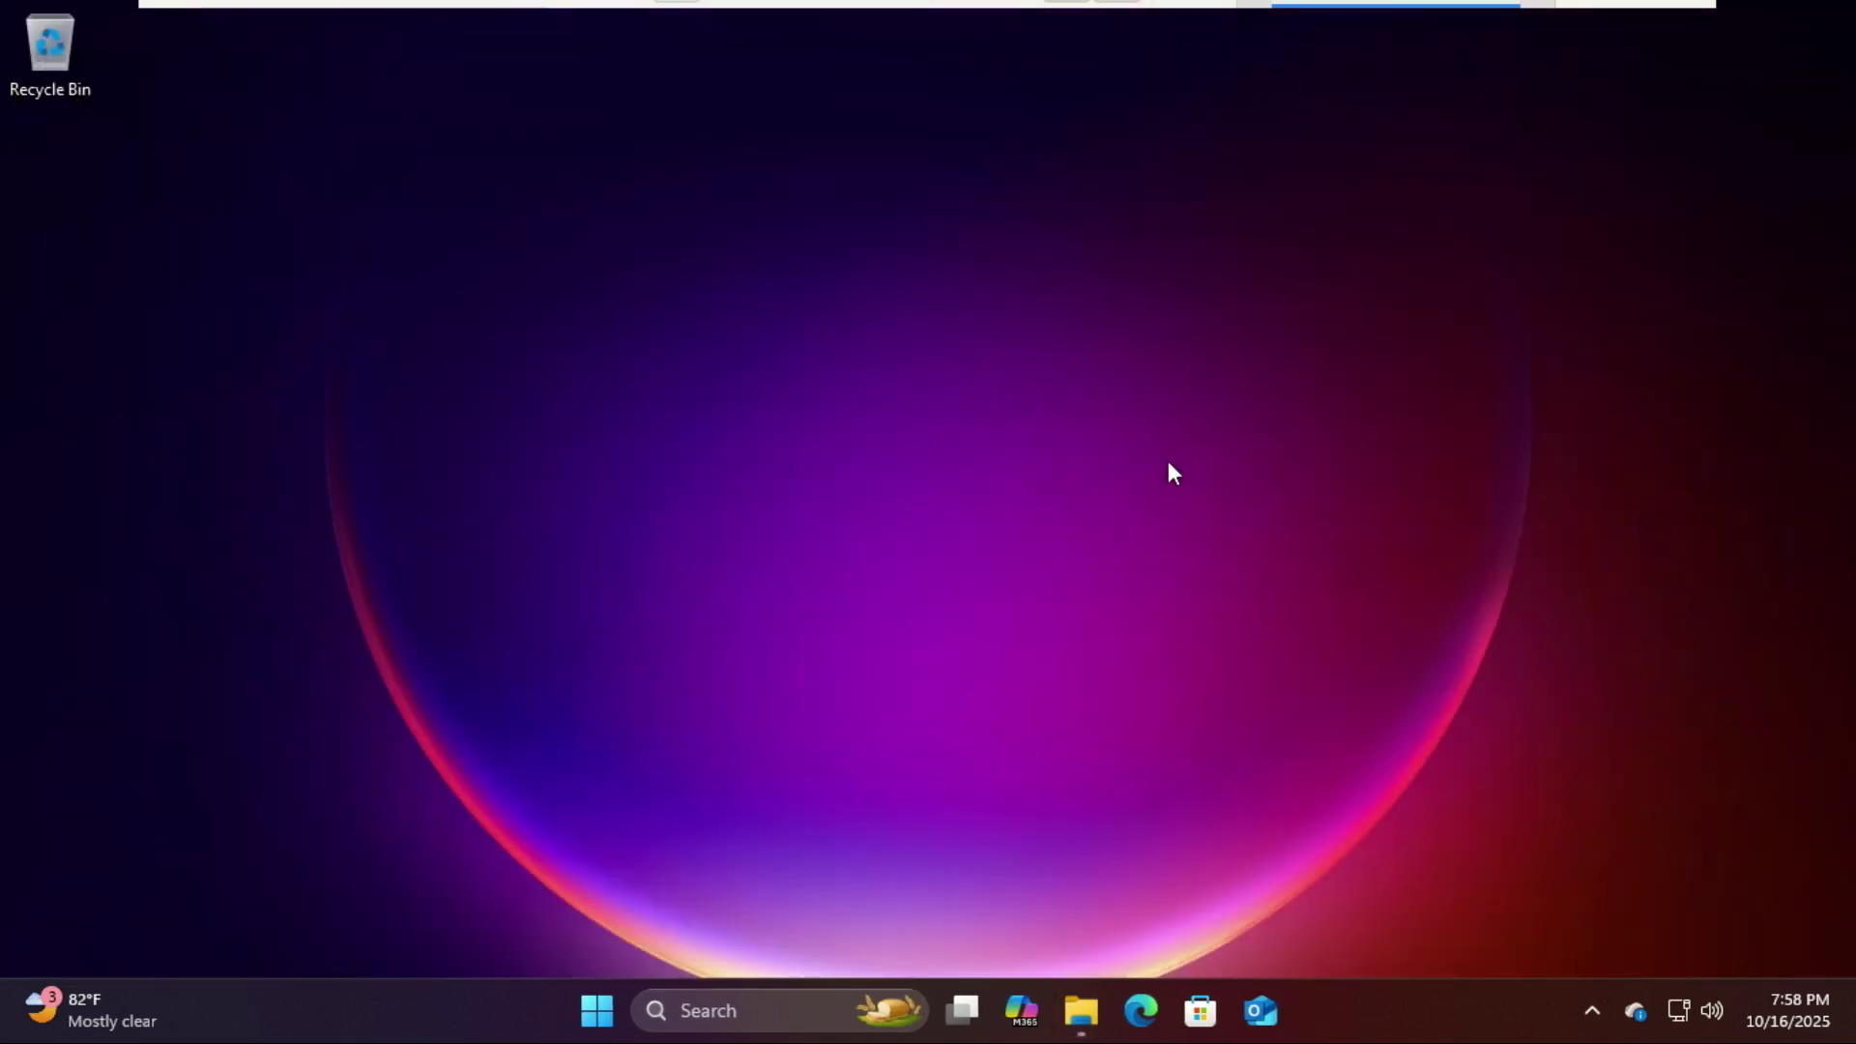
{"action": "left_click", "coordinate": [599, 1023]}
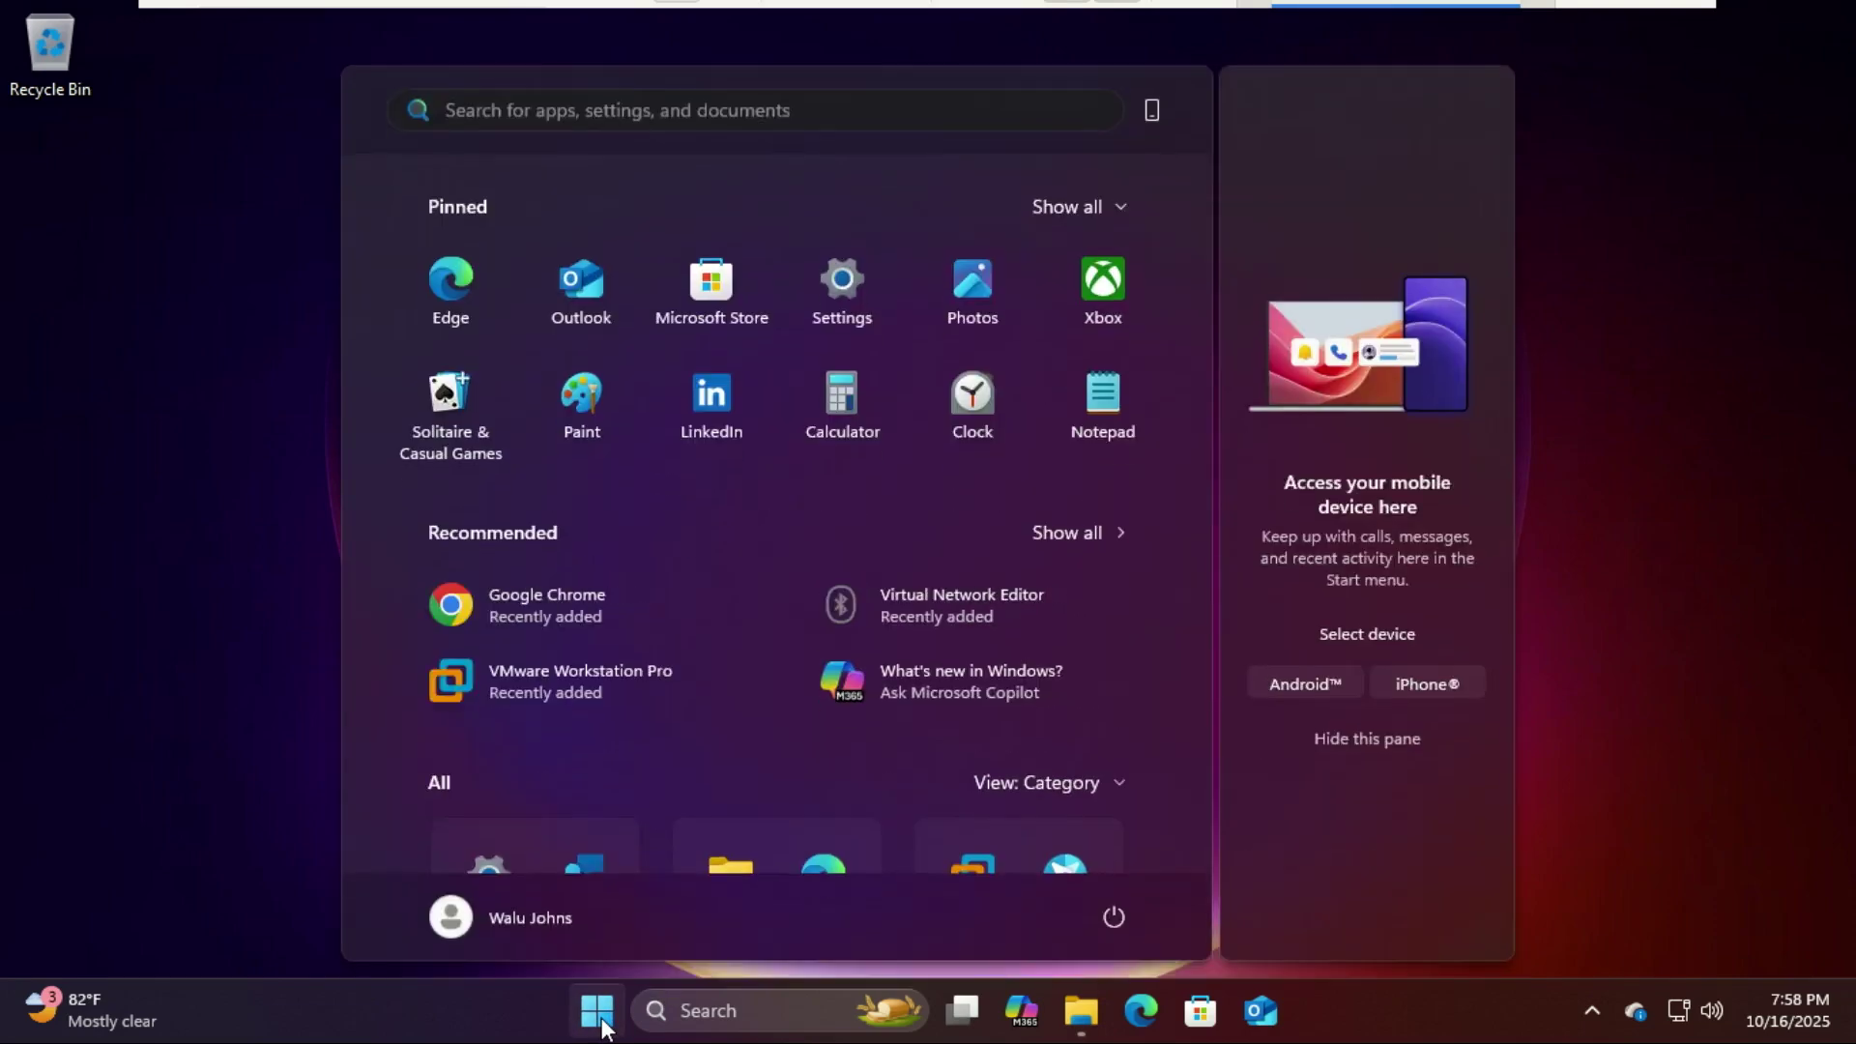
{"action": "left_click", "coordinate": [1114, 920]}
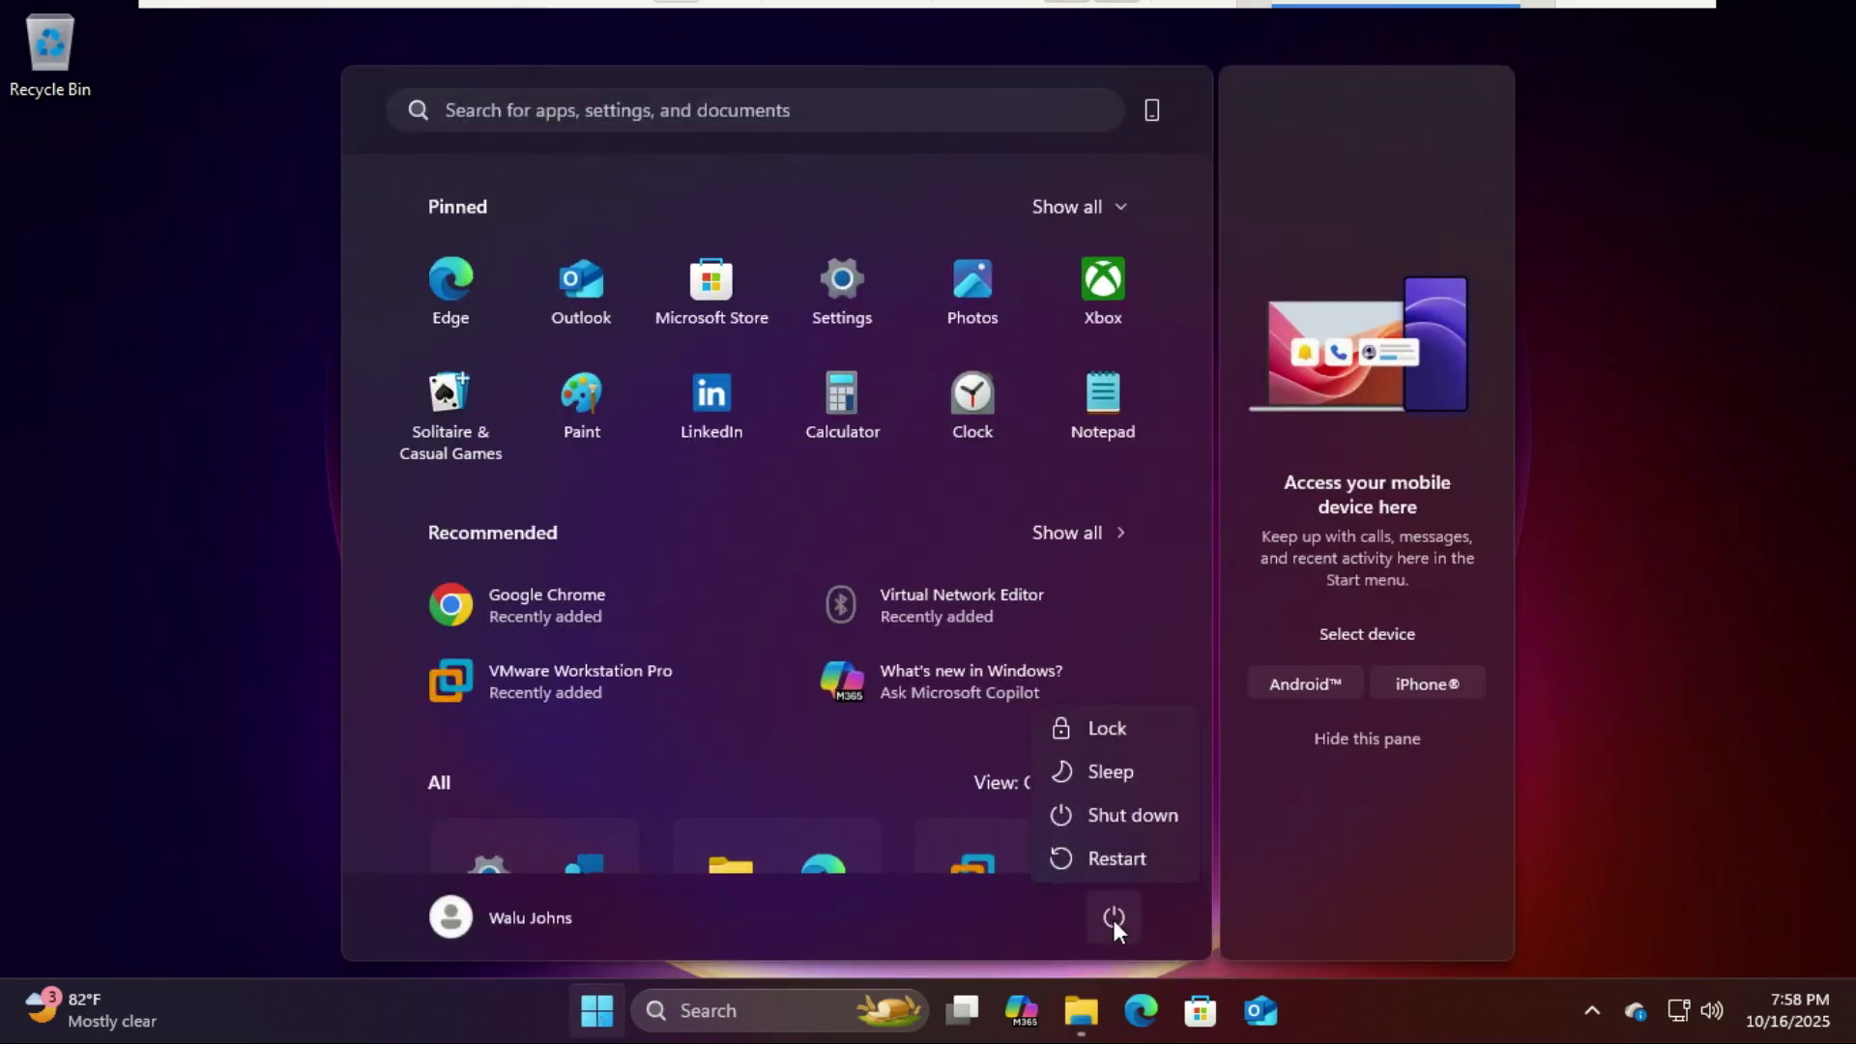
{"action": "left_click", "coordinate": [1106, 851]}
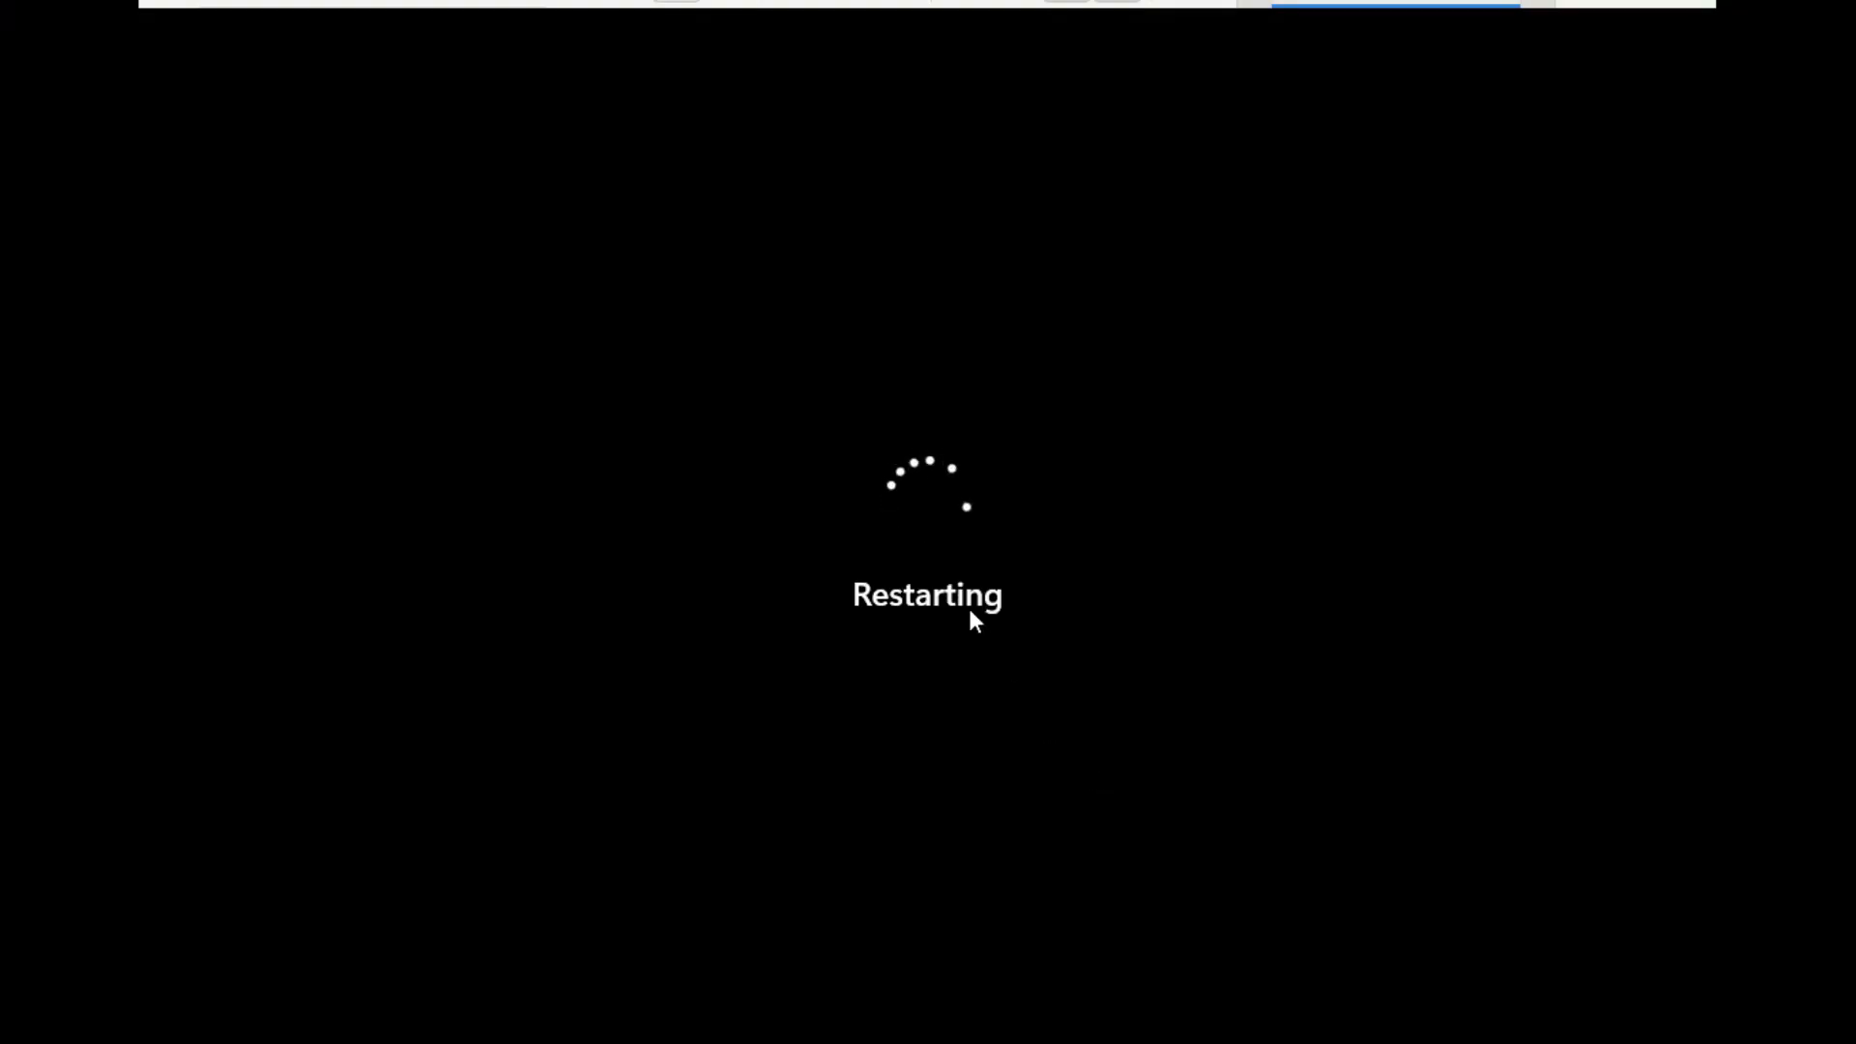